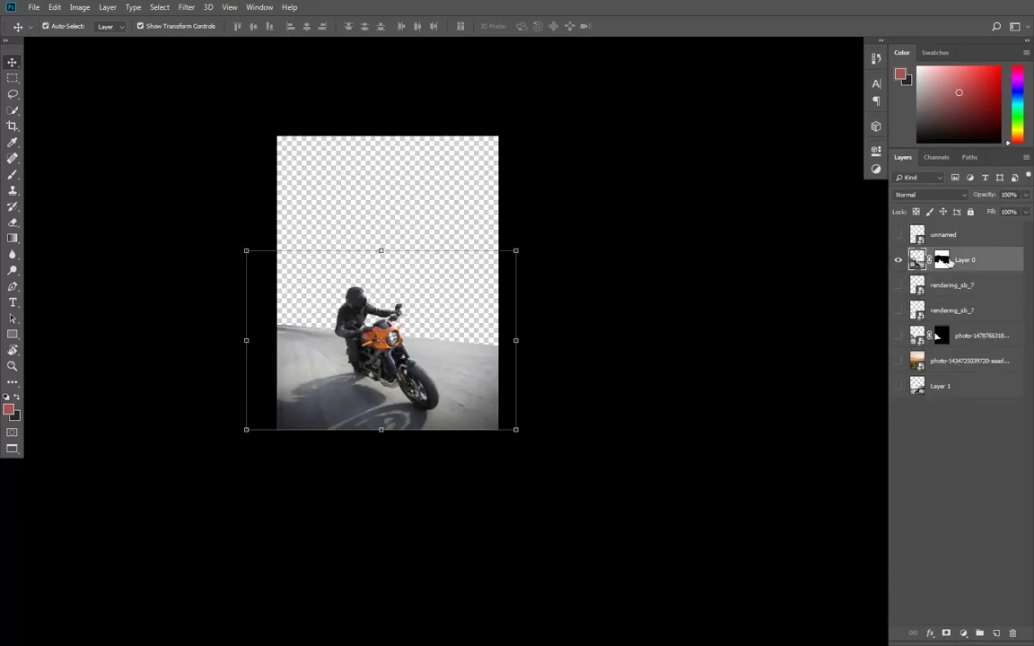
Step: Switch the Layer 0 mask off and on again to compare the motorcycle cut-out with the original photo
left_click(942, 259, "shift")
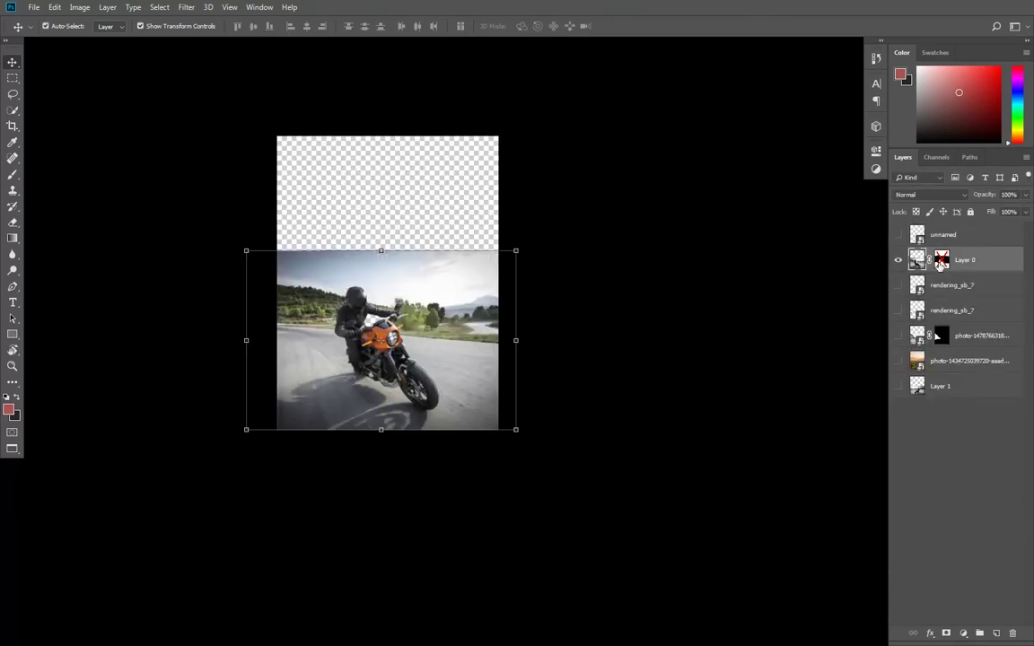
left_click(941, 261, "shift")
left_click(460, 359)
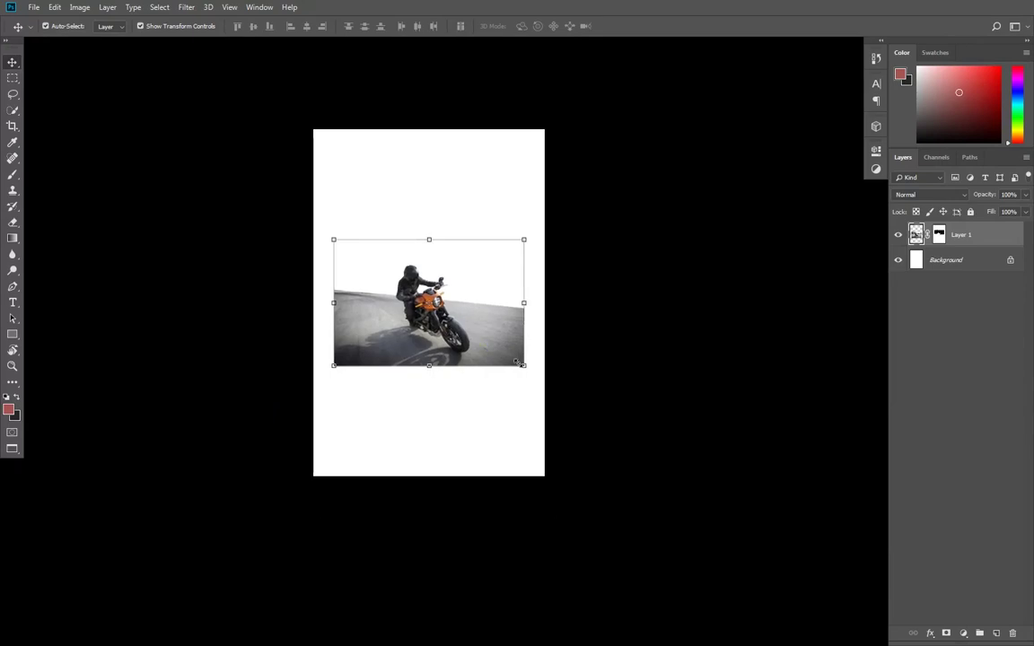
Step: Enlarge the motorcycle layer to about 123% and place it at the page's lower edge, spanning the full width
left_click(524, 367)
left_click_drag(523, 366, 537, 395)
left_click_drag(512, 330, 513, 428)
scroll(508, 376, "up", 2)
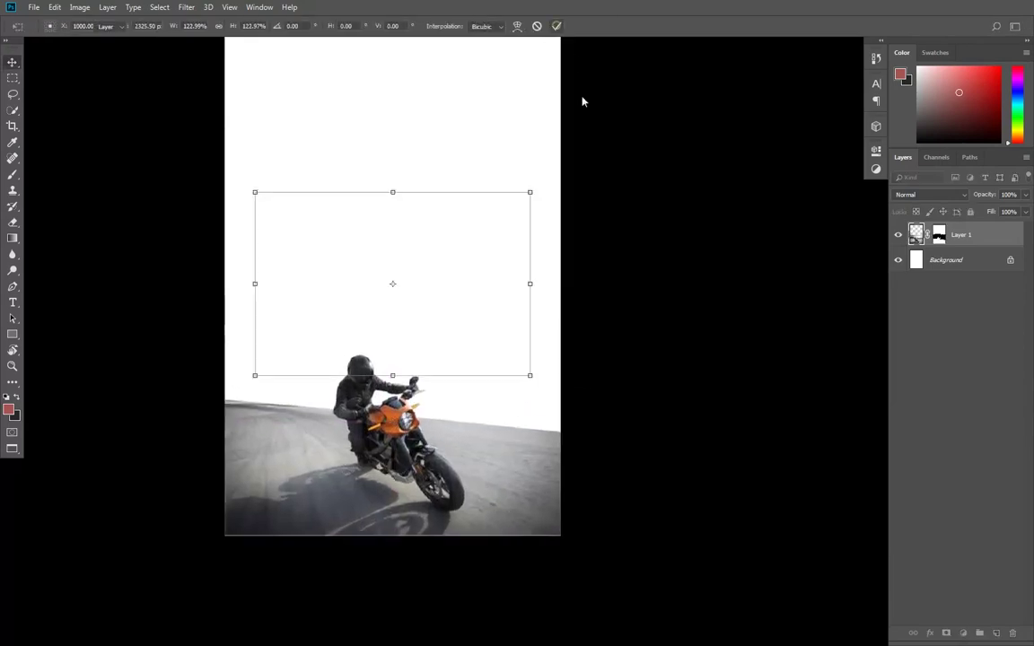
left_click(557, 28)
scroll(490, 316, "down", 3)
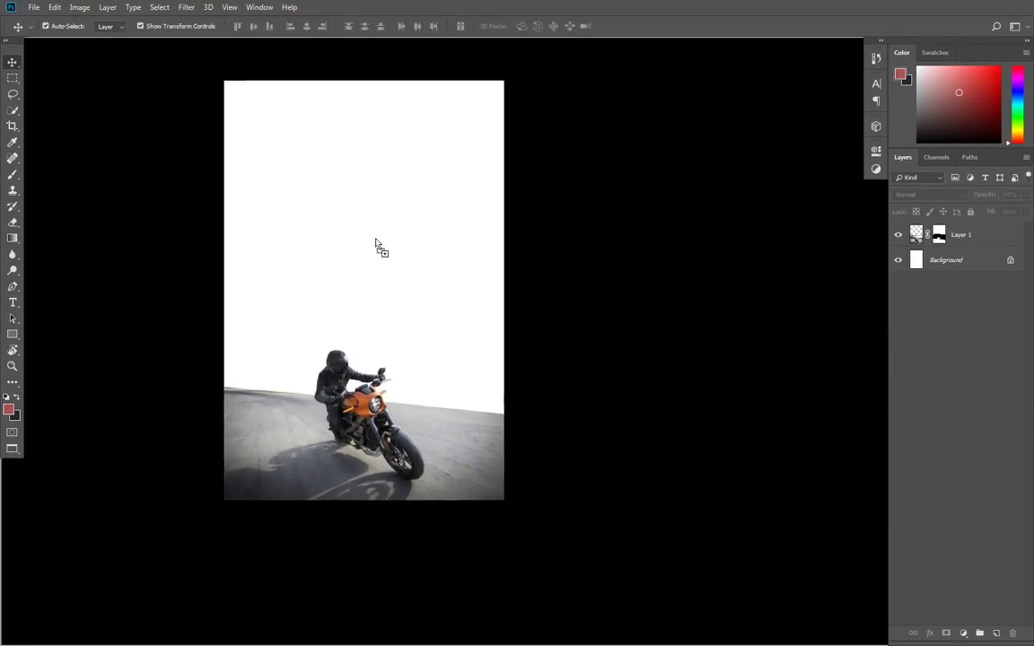
Step: Place the guardrail image rendering_sb_7 in the document at its fitted page-width size
left_click_drag(377, 248, 377, 242)
scroll(369, 294, "up", 2)
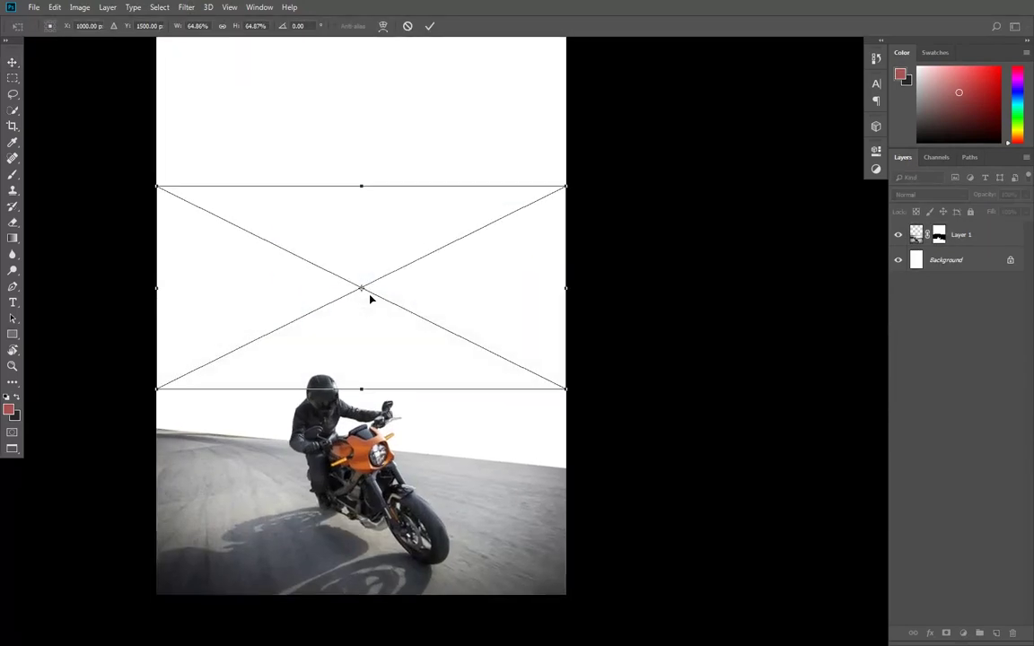
left_click(428, 28)
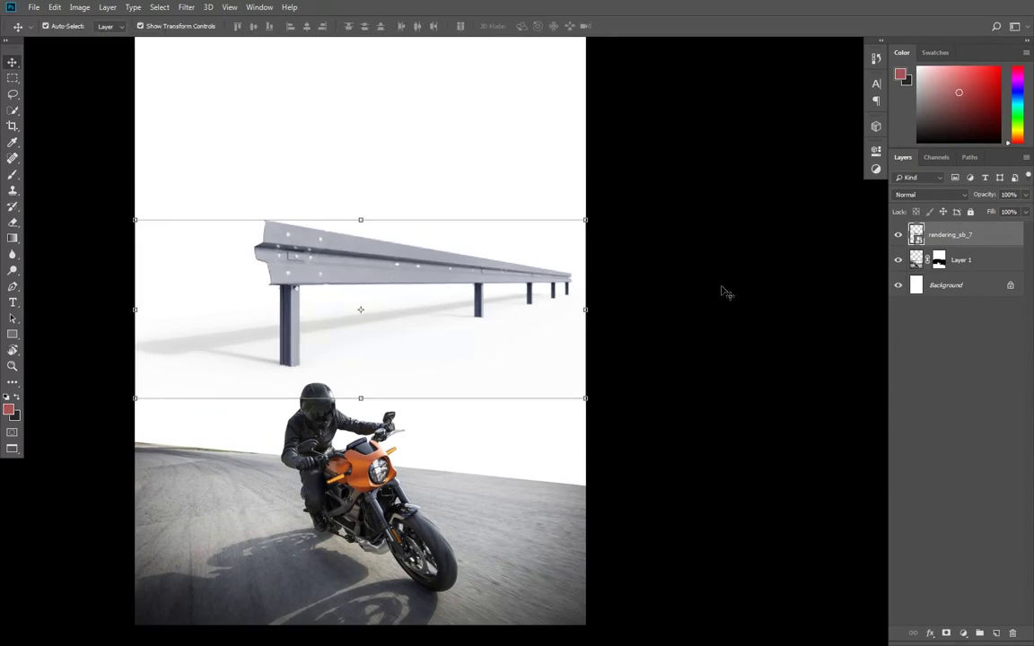
Step: Add a dark grey #585858 Solid Color fill layer directly above the Background
left_click(966, 289)
left_click(963, 632)
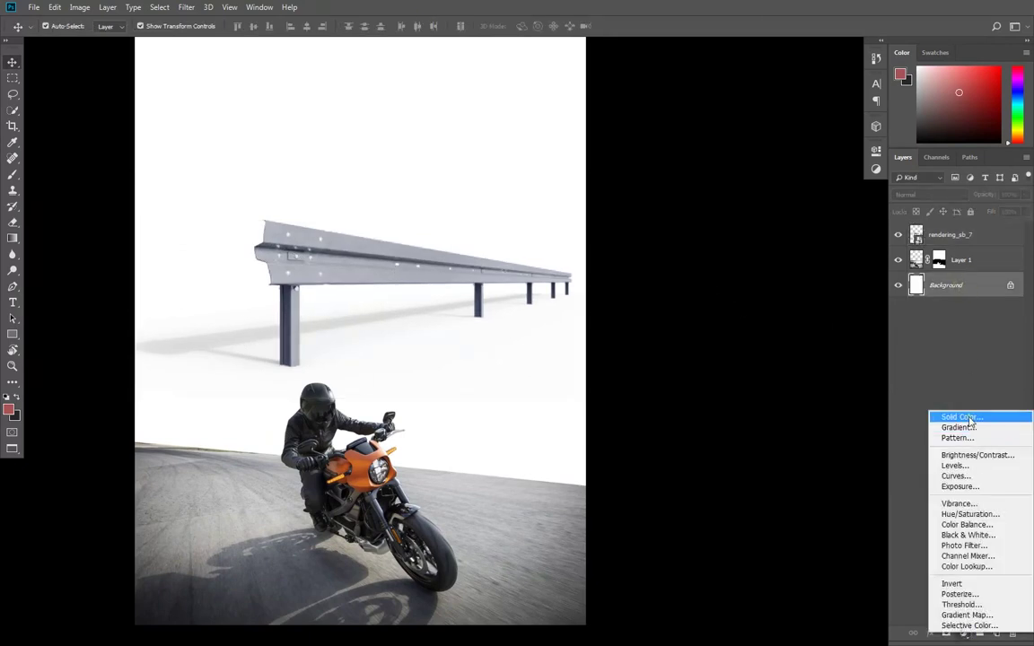
left_click(958, 420)
left_click(312, 245)
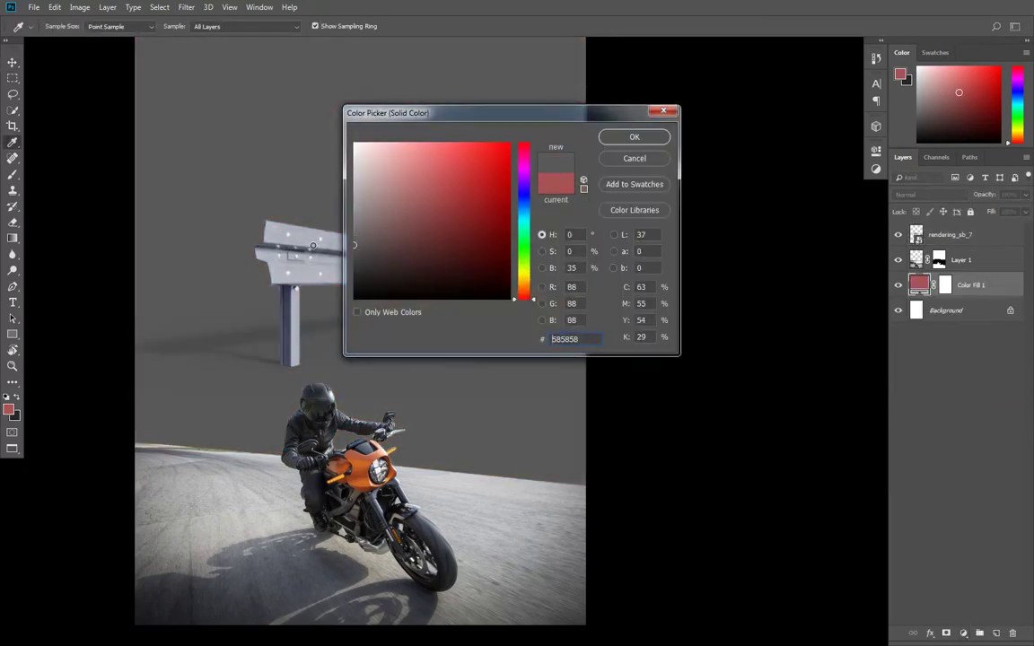
left_click(632, 138)
Step: Move the guardrail layer below the motorcycle layer and lock the Color Fill 1 layer
left_click(967, 261)
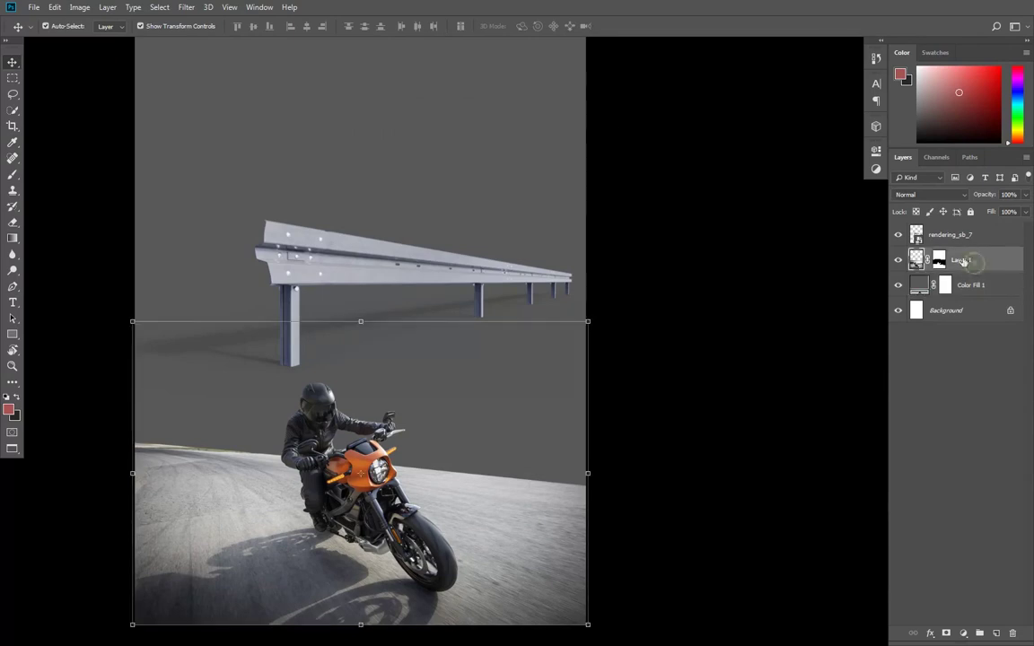
left_click_drag(959, 235, 962, 280)
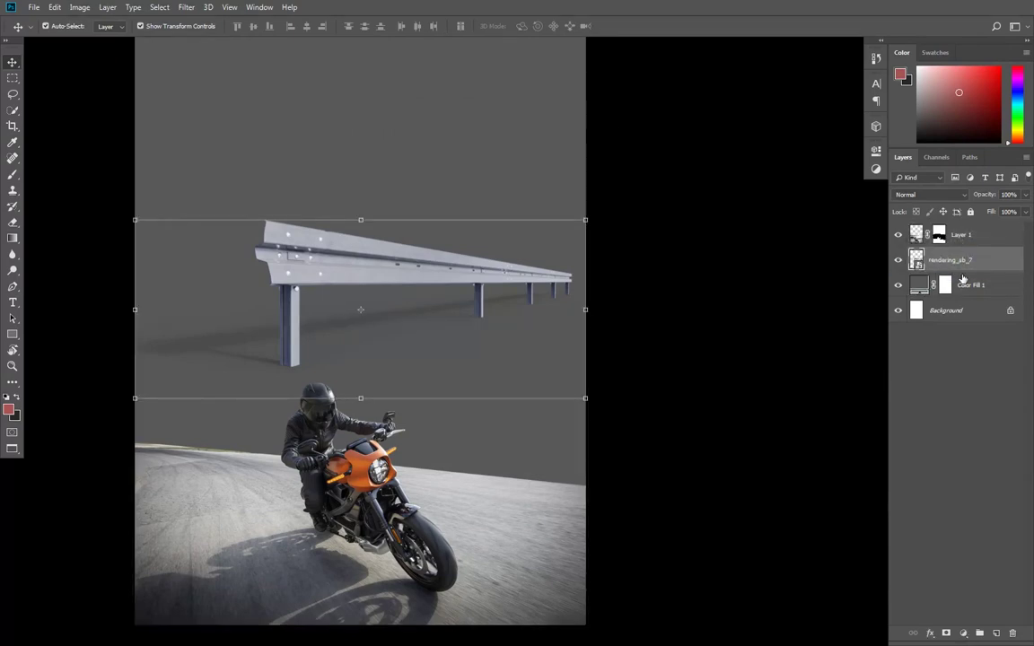
left_click(969, 295)
left_click(971, 212)
Step: Flip the guardrail horizontally, then scale, tilt and position it along the far road edge behind the rider
left_click(482, 272)
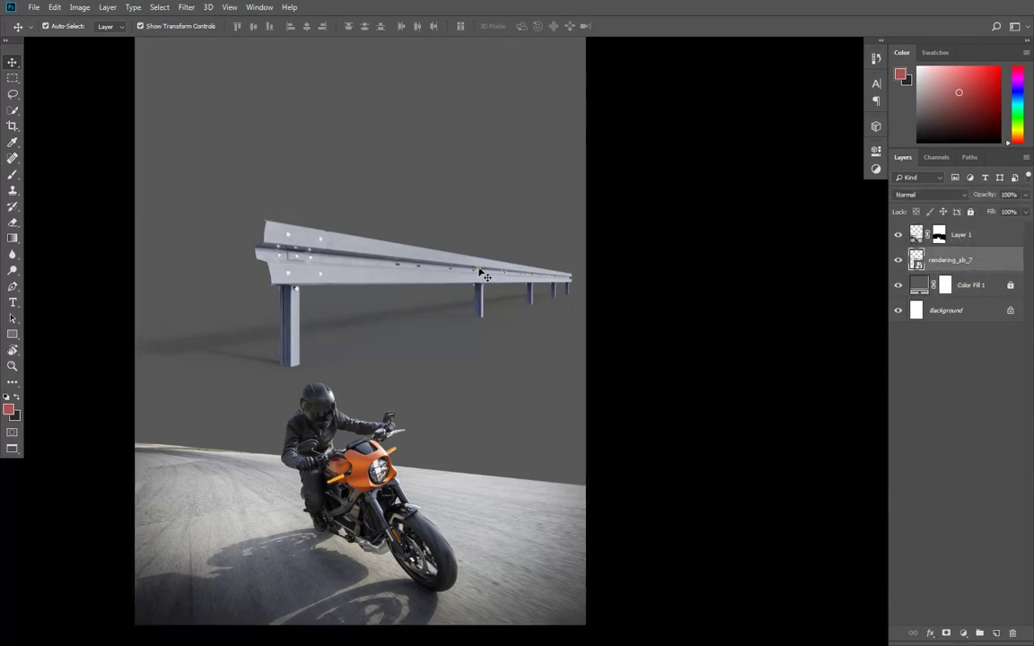
key("ctrl+t")
right_click(471, 271)
left_click(503, 411)
left_click_drag(424, 292, 423, 416)
mouse_move(641, 326)
left_mouse_down()
mouse_move(649, 296)
mouse_move(654, 331)
left_mouse_up()
mouse_move(438, 398)
left_mouse_down()
mouse_move(425, 400)
mouse_move(431, 413)
left_mouse_up()
mouse_move(669, 362)
left_mouse_down()
mouse_move(664, 330)
mouse_move(664, 341)
left_mouse_up()
left_click_drag(574, 337, 656, 383)
Step: Adjust the guardrail's perspective and shift it right so it runs along the road and past the page's right edge
right_click(465, 388)
left_click(484, 447)
right_click(533, 423)
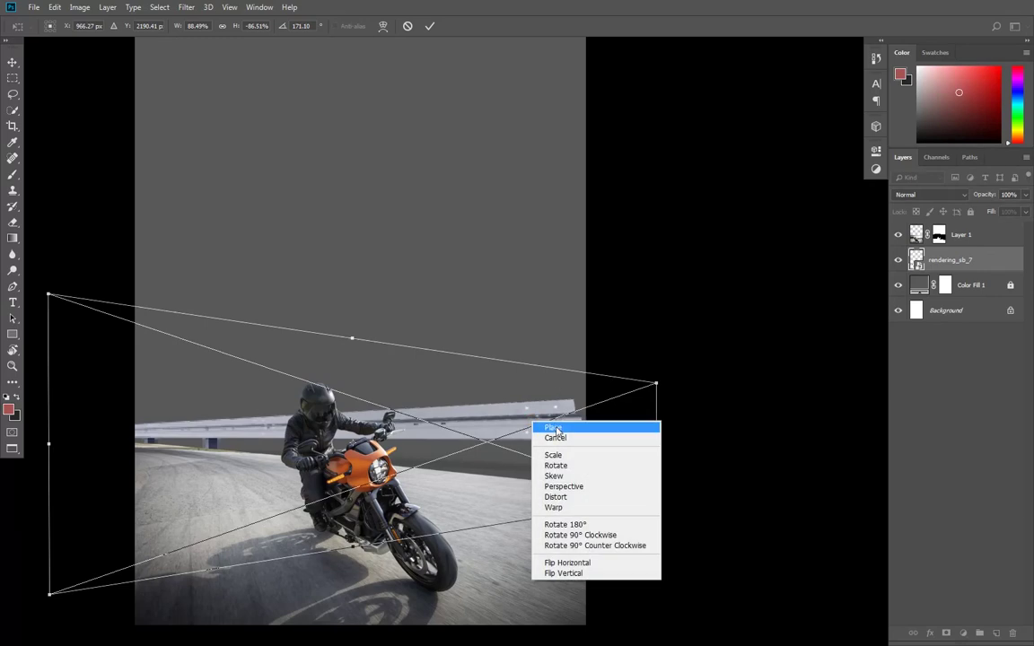
left_click(555, 428)
left_click(656, 401)
left_click_drag(552, 422, 736, 369)
Step: Warp the guardrail slightly at its middle and far left end to follow the road's curve, and apply the transformation
right_click(423, 423)
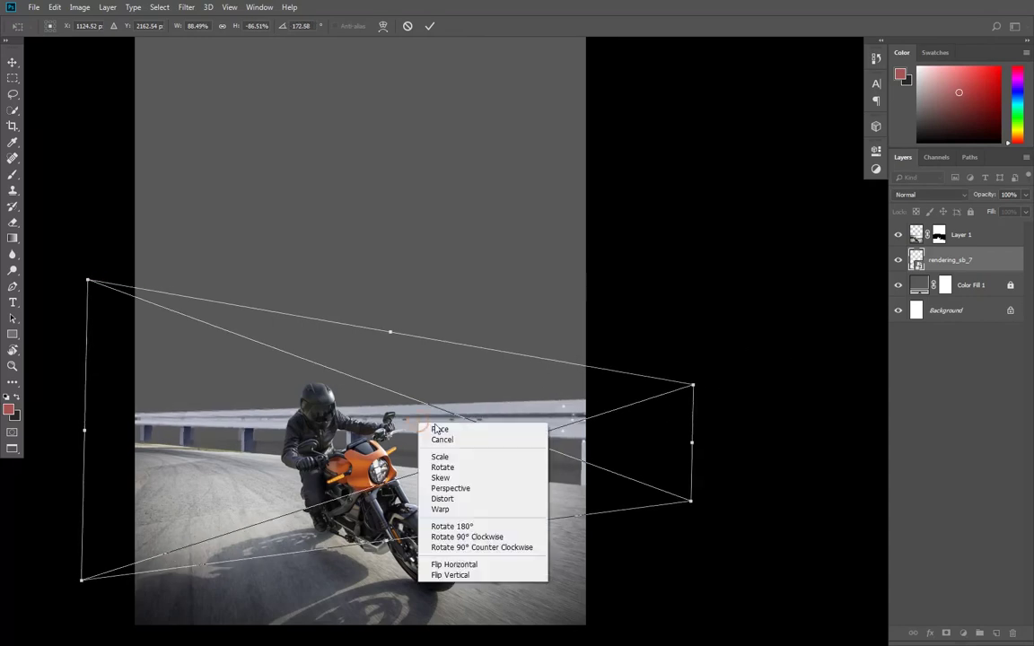
left_click(451, 510)
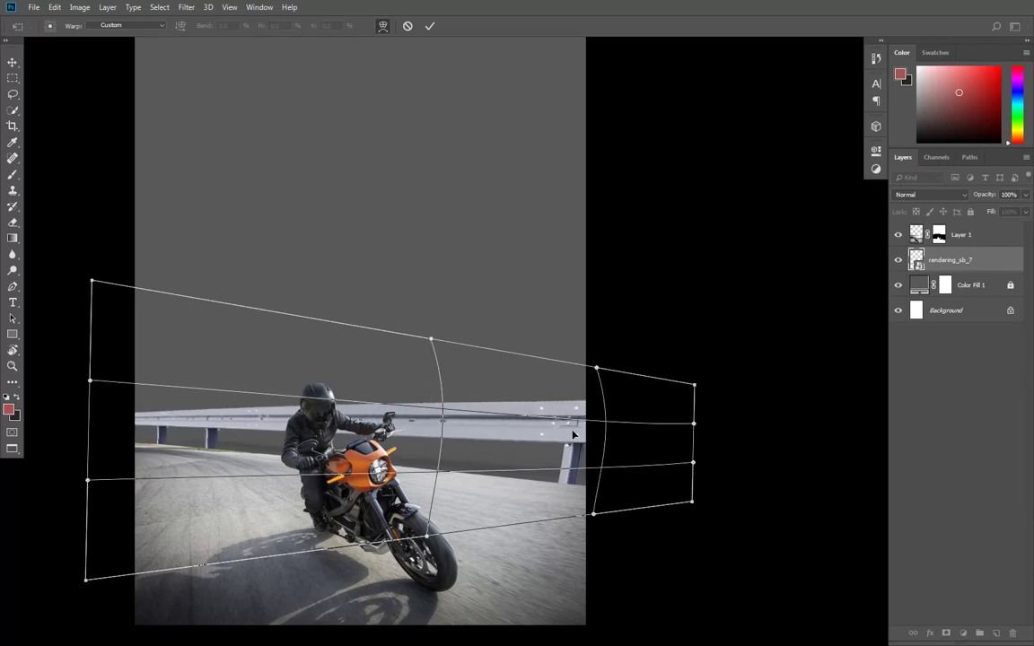
left_click_drag(352, 420, 353, 417)
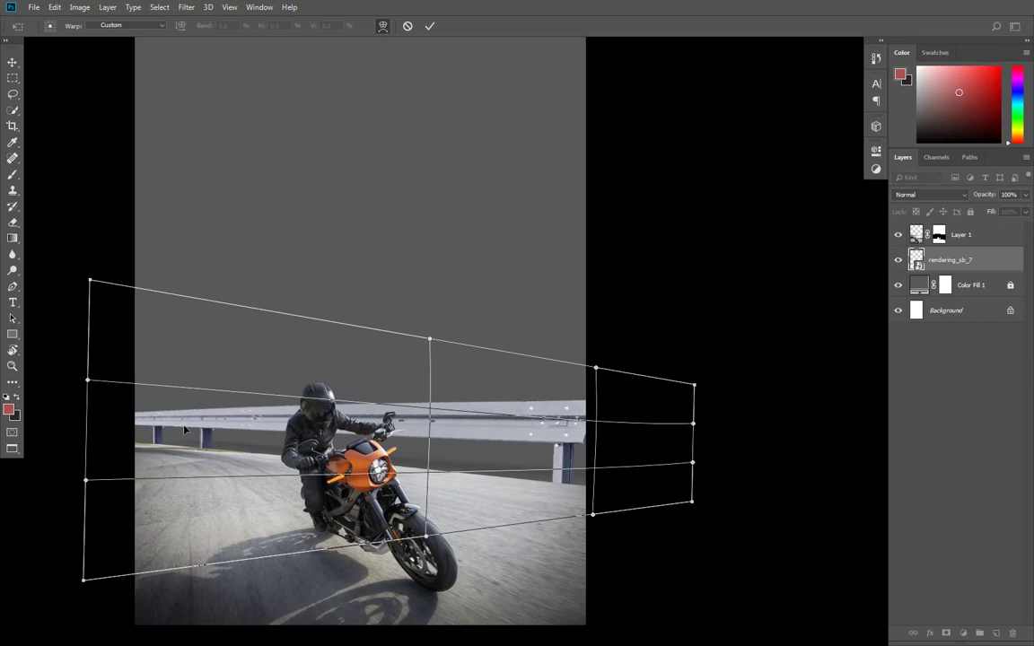
left_click_drag(137, 421, 138, 424)
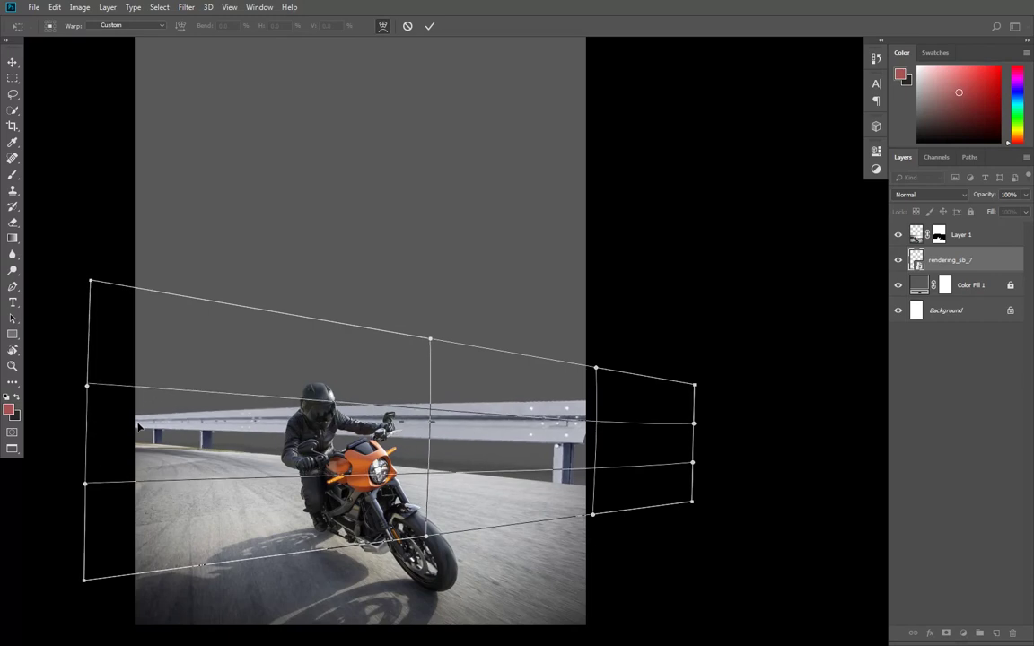
right_click(595, 519)
left_click(579, 436)
key("Return")
left_click(751, 376)
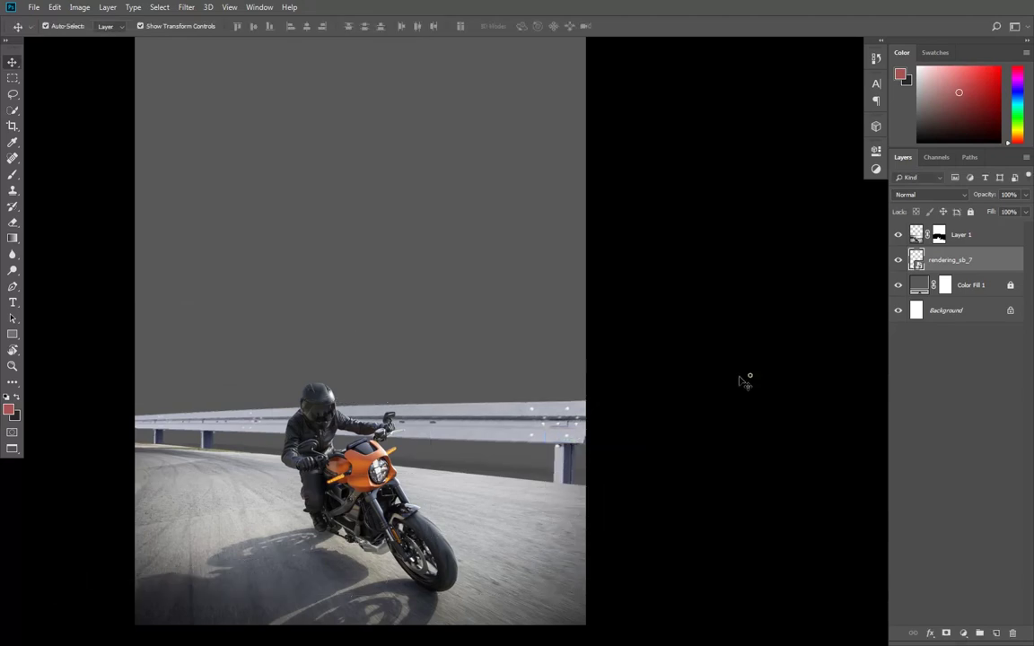
Step: Nudge the guardrail about 0.07 in to the right behind the rider and check its fit against the road
scroll(535, 417, "down", 2)
scroll(492, 423, "up", 1)
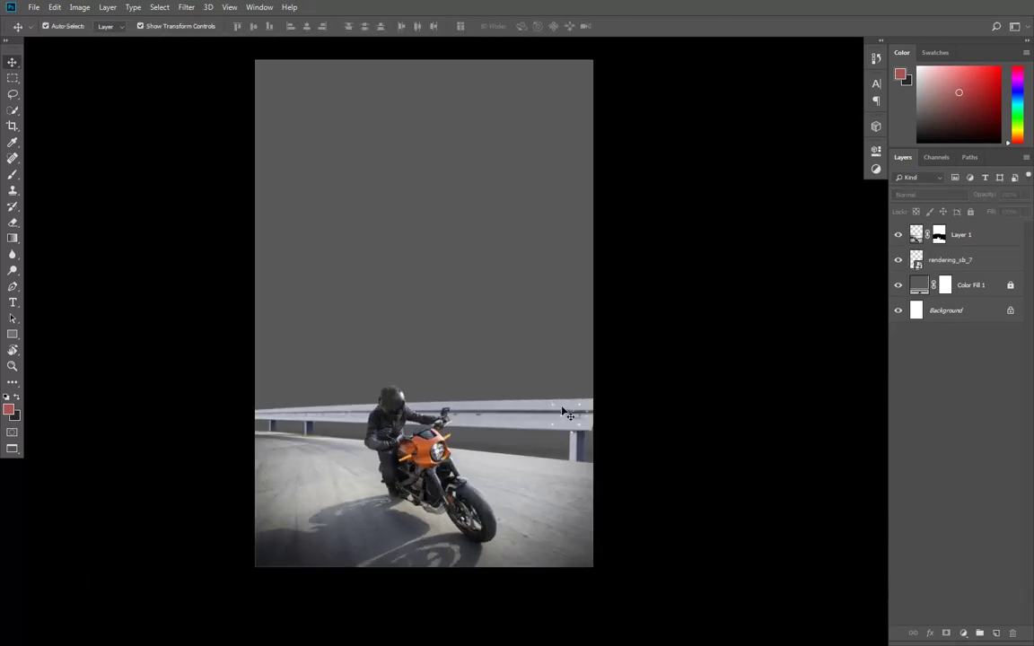
left_click(319, 460)
scroll(422, 429, "up", 2)
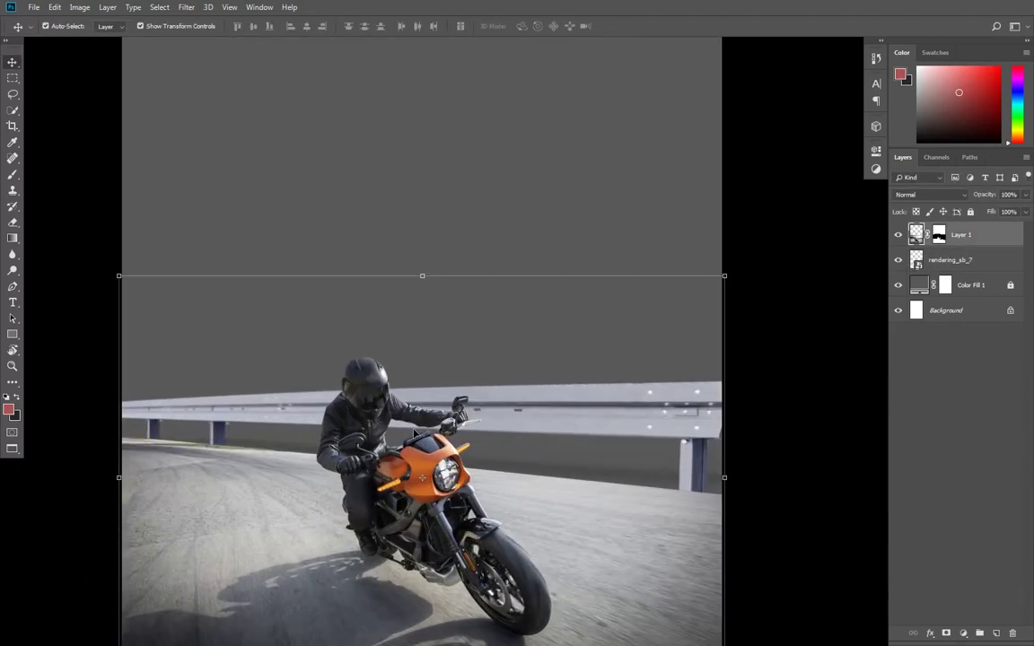
left_click(610, 422)
left_click_drag(612, 424, 631, 427)
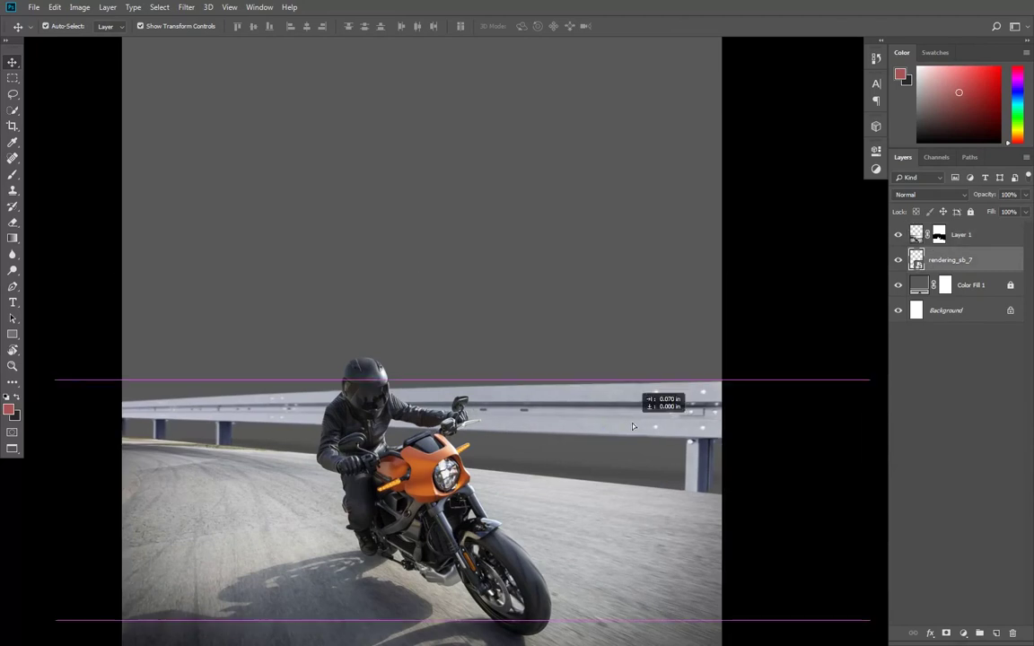
scroll(497, 411, "down", 3)
scroll(584, 485, "up", 2)
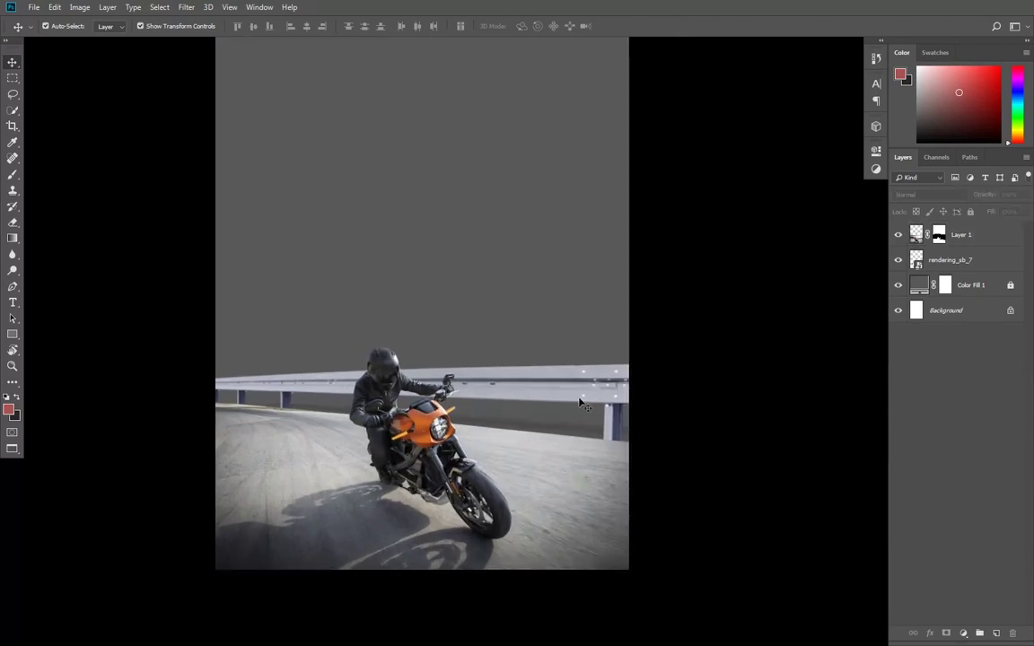
left_click(898, 237)
left_click(897, 237)
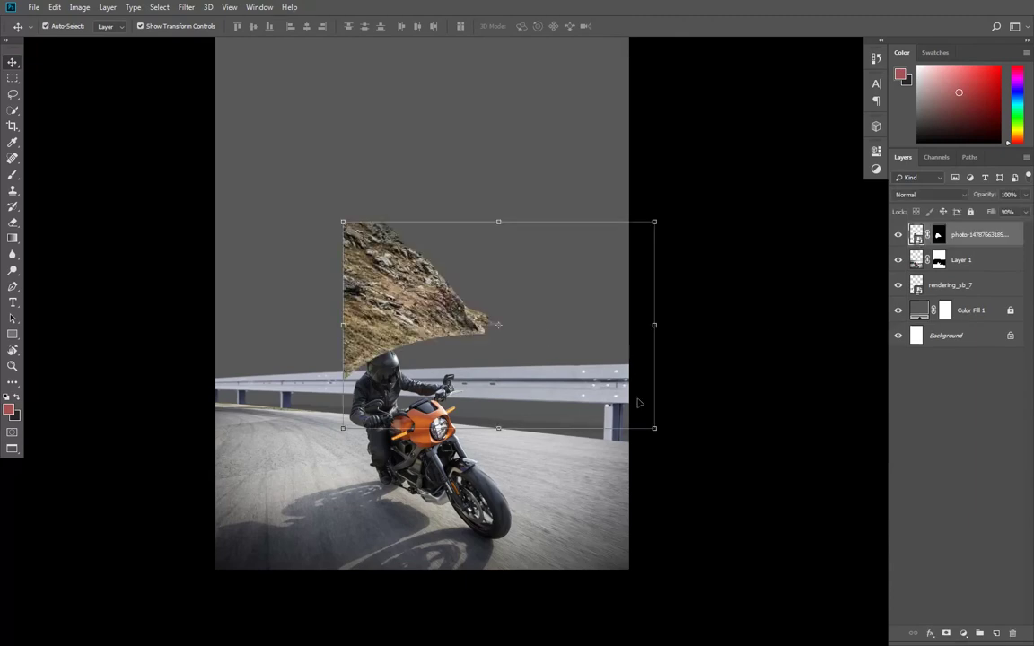
Step: Try mirroring the rocky hillside horizontally and positioning it on the right side of the road
key("ctrl+t")
right_click(409, 334)
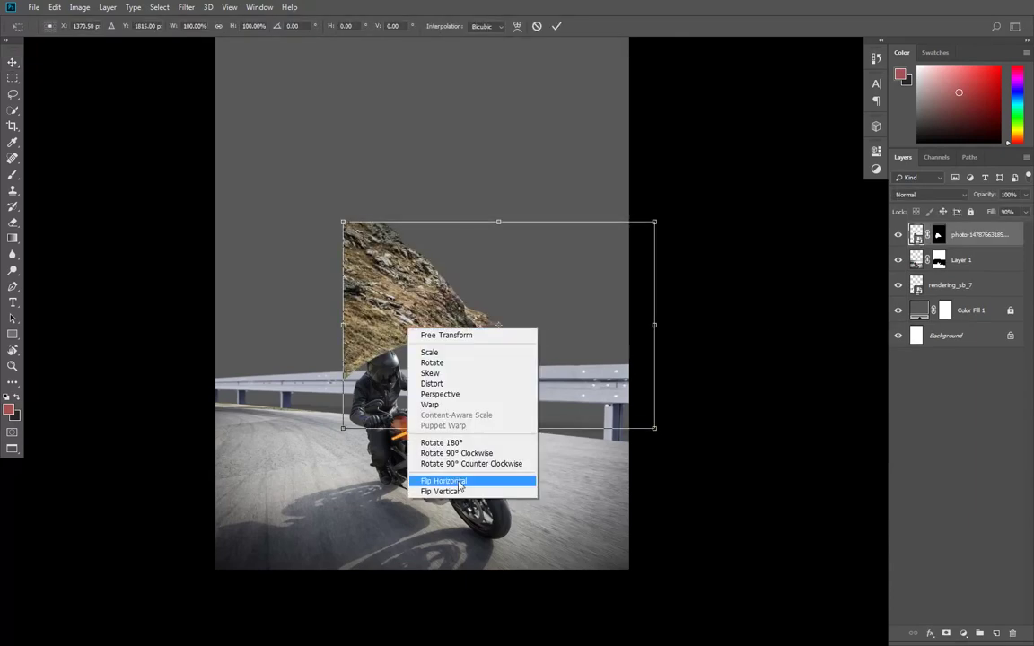
left_click(437, 452)
left_click_drag(606, 352, 597, 456)
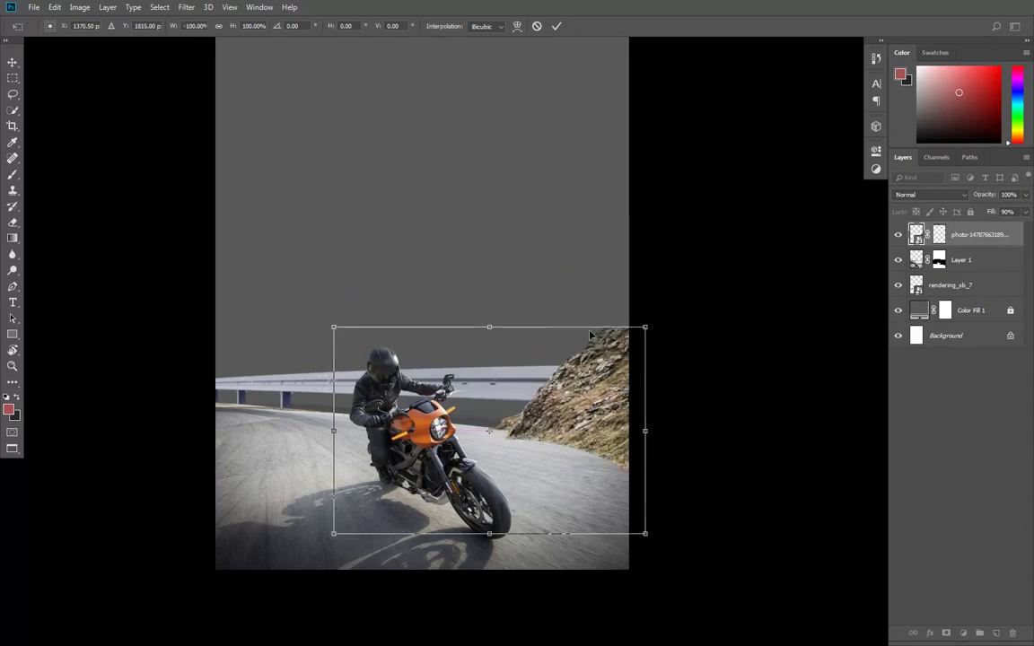
key("ctrl+z")
right_click(580, 314)
left_click(615, 465)
Step: Move the rocky hillside to the road's left side, enlarge it to about 158% and rotate it about 6 degrees
left_click_drag(418, 325, 303, 397)
left_click_drag(526, 300, 619, 239)
mouse_move(280, 368)
left_mouse_down()
mouse_move(283, 318)
mouse_move(286, 354)
left_mouse_up()
left_click_drag(635, 212, 660, 242)
mouse_move(265, 340)
left_mouse_down()
mouse_move(254, 339)
mouse_move(258, 356)
left_mouse_up()
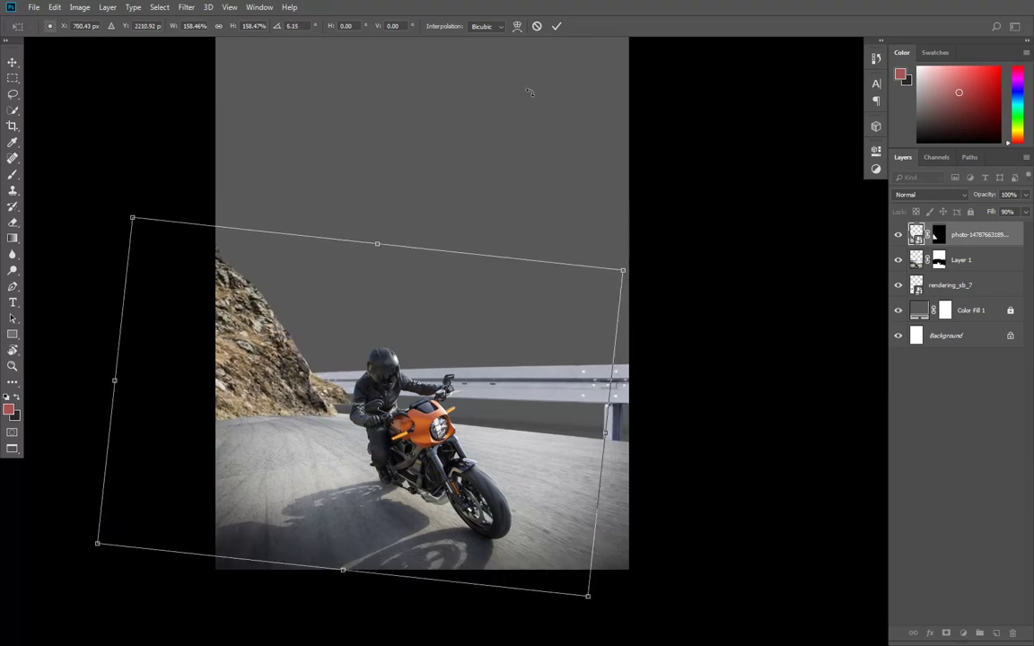
left_click(556, 26)
Step: Move the rocky hillside layer below the guardrail layer and adjust its position behind the guardrail
left_click_drag(916, 234, 915, 296)
mouse_move(386, 355)
left_mouse_down()
mouse_move(328, 355)
mouse_move(387, 354)
left_mouse_up()
left_click_drag(295, 320, 316, 324)
scroll(316, 323, "down", 4)
left_click(623, 362)
scroll(388, 344, "up", 4)
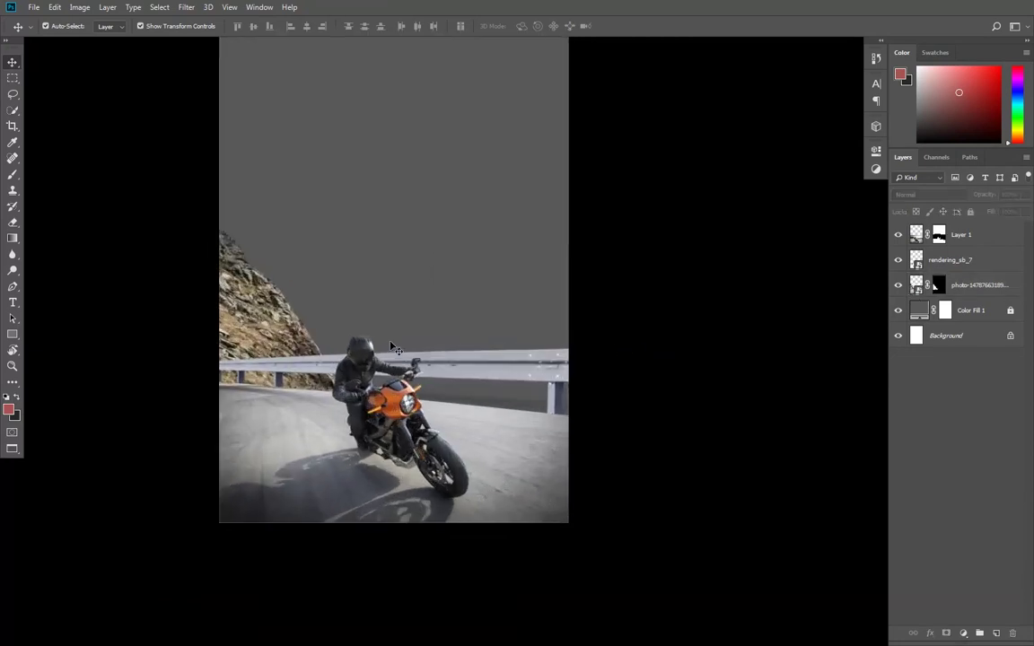
Step: Place the sunset meadow photo and enlarge it to about 71%, aligned with the page's upper-left corner
left_click_drag(413, 350, 403, 409)
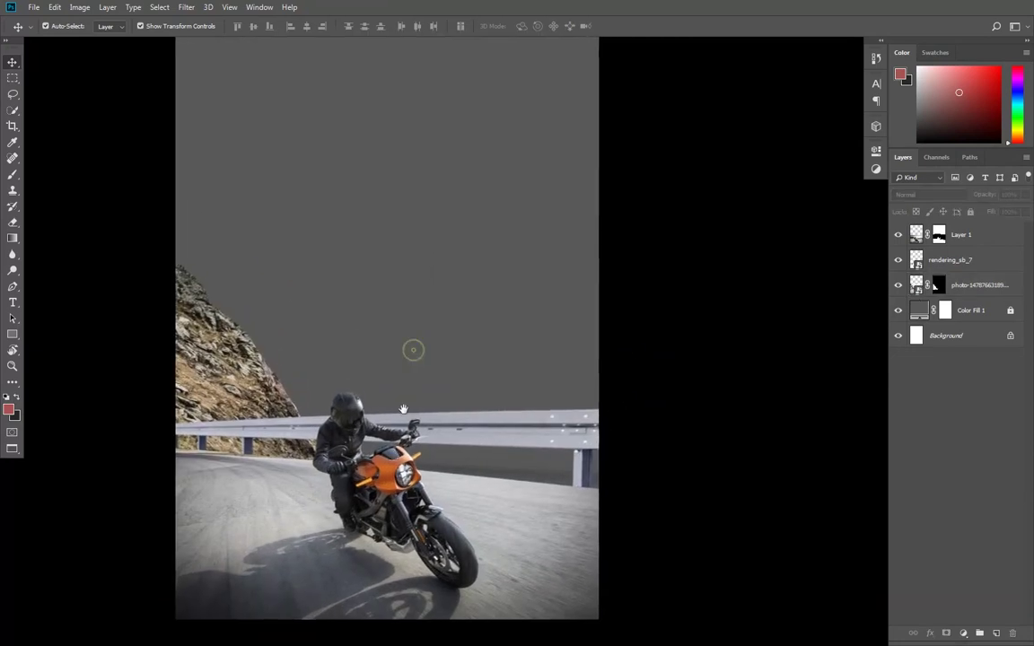
left_click_drag(412, 350, 411, 385)
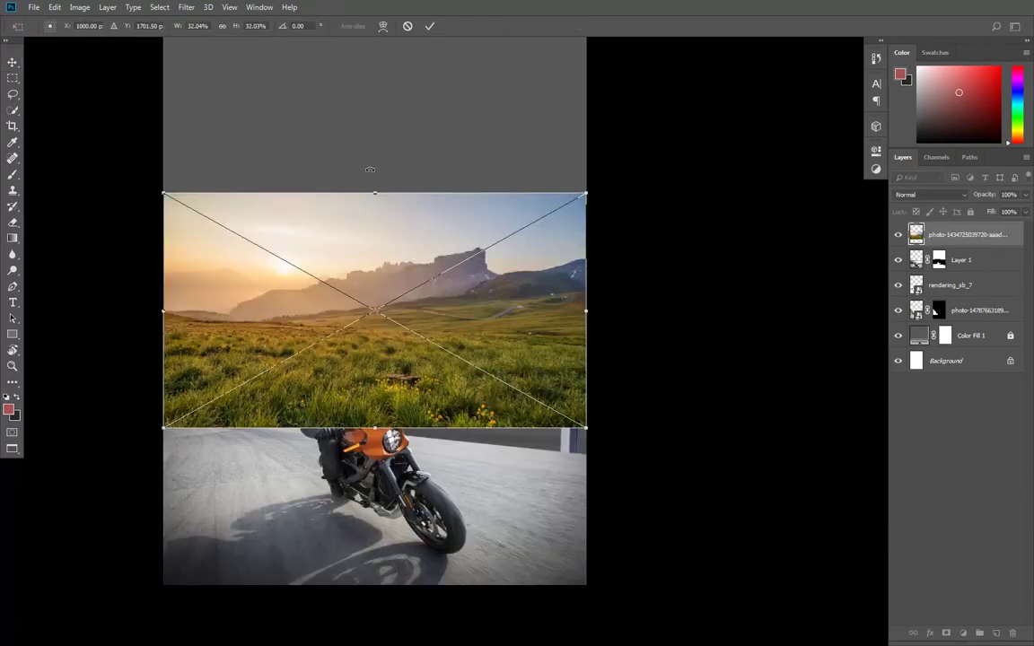
scroll(422, 290, "down", 6)
scroll(430, 288, "up", 1)
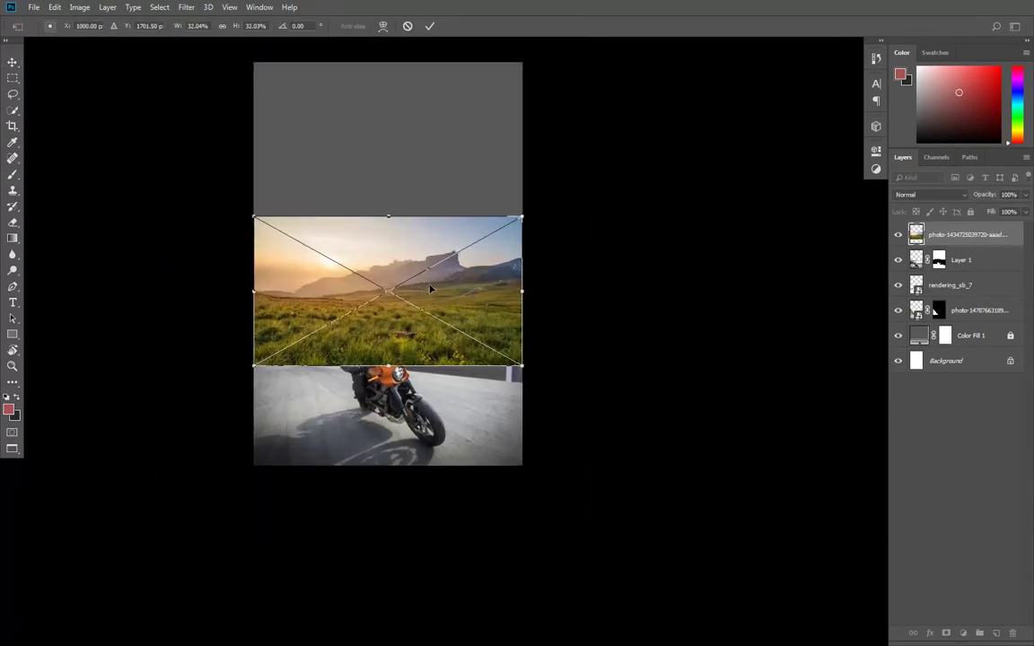
left_click_drag(533, 224, 635, 128)
left_click_drag(454, 271, 510, 242)
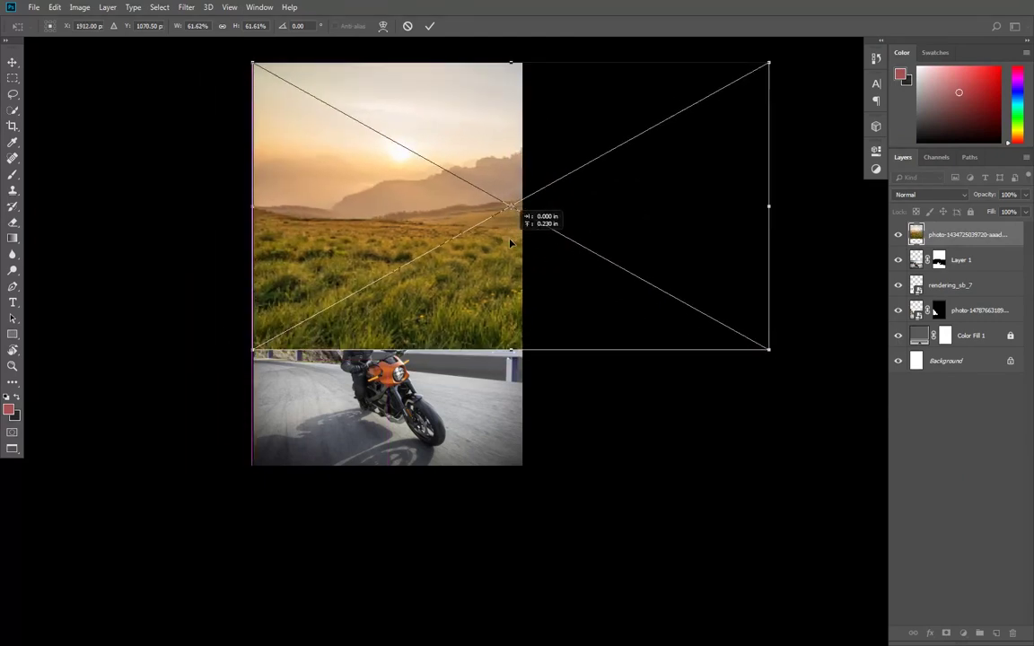
left_click_drag(770, 350, 850, 394)
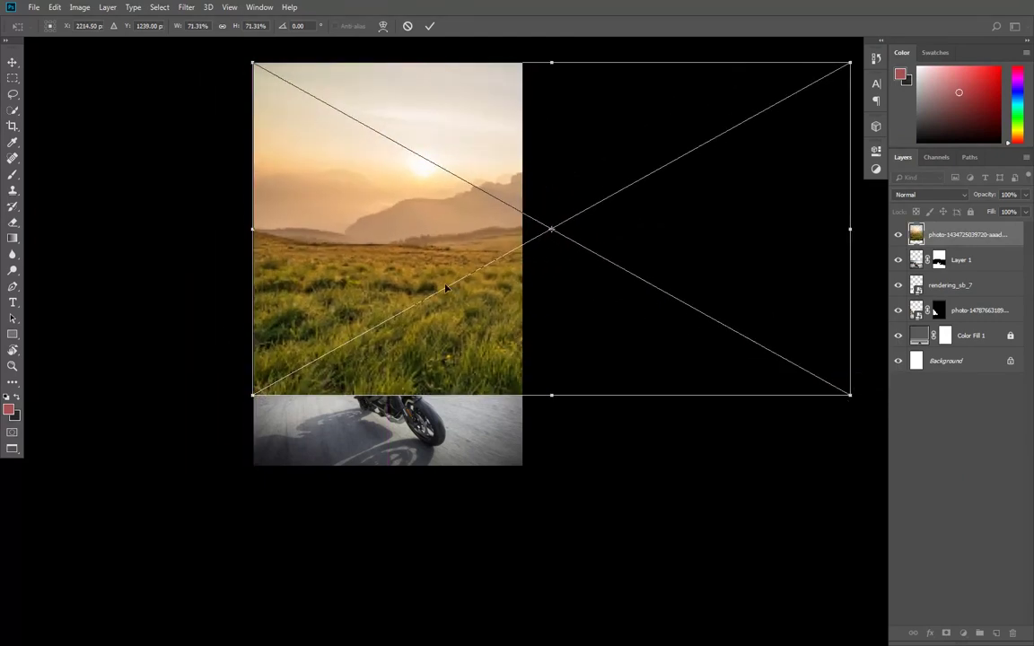
Step: Enlarge the sunset photo further, realign it with the page's upper-left corner and apply the placement
scroll(446, 288, "down", 2)
left_click_drag(474, 284, 391, 294)
left_click_drag(667, 377, 693, 393)
left_click_drag(387, 319, 414, 319)
left_click_drag(357, 260, 361, 276)
left_click(430, 27)
Step: Move the sunset photo layer below the rocky hillside layer, directly above Color Fill 1
left_click_drag(944, 249, 857, 339)
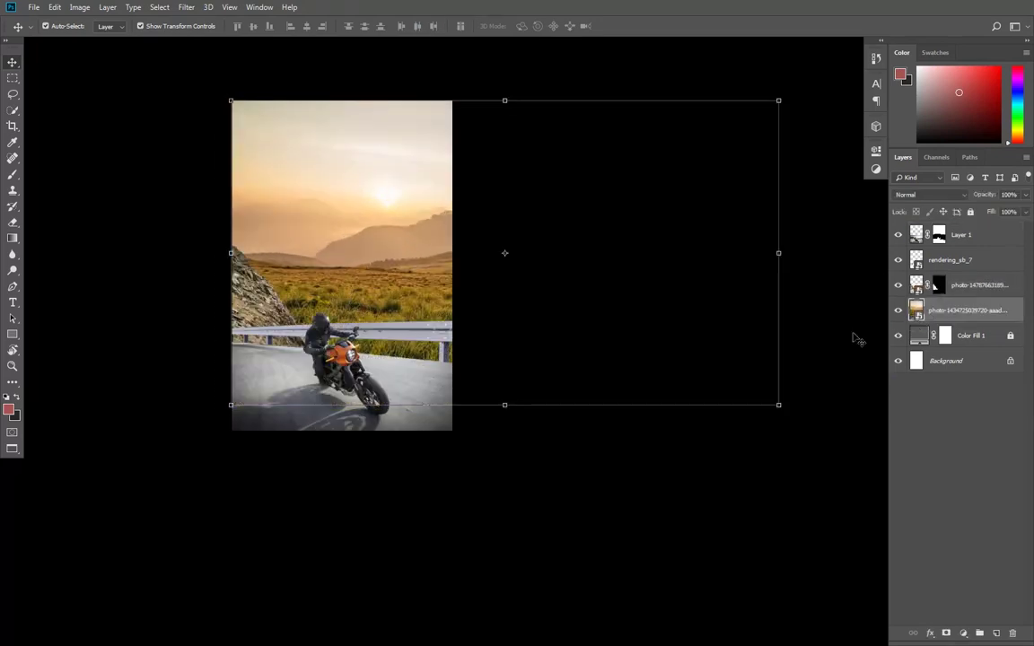
left_click(602, 309)
scroll(342, 293, "up", 1)
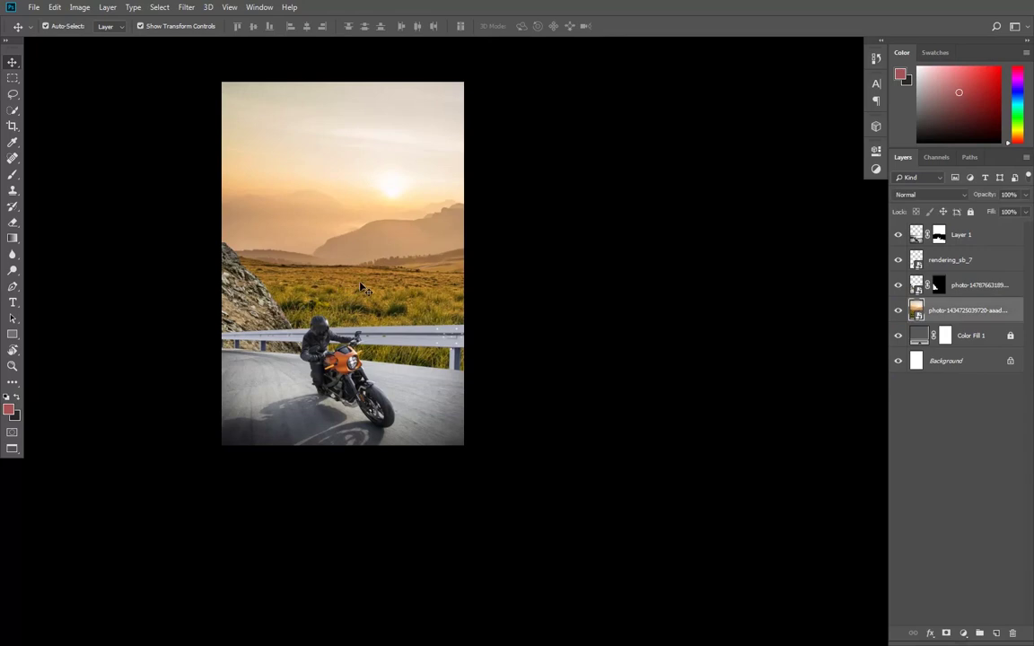
Step: Lower the sunset photo's horizon and enlarge the photo until it fills the page above the road
left_click_drag(364, 289, 358, 320)
scroll(356, 303, "down", 1)
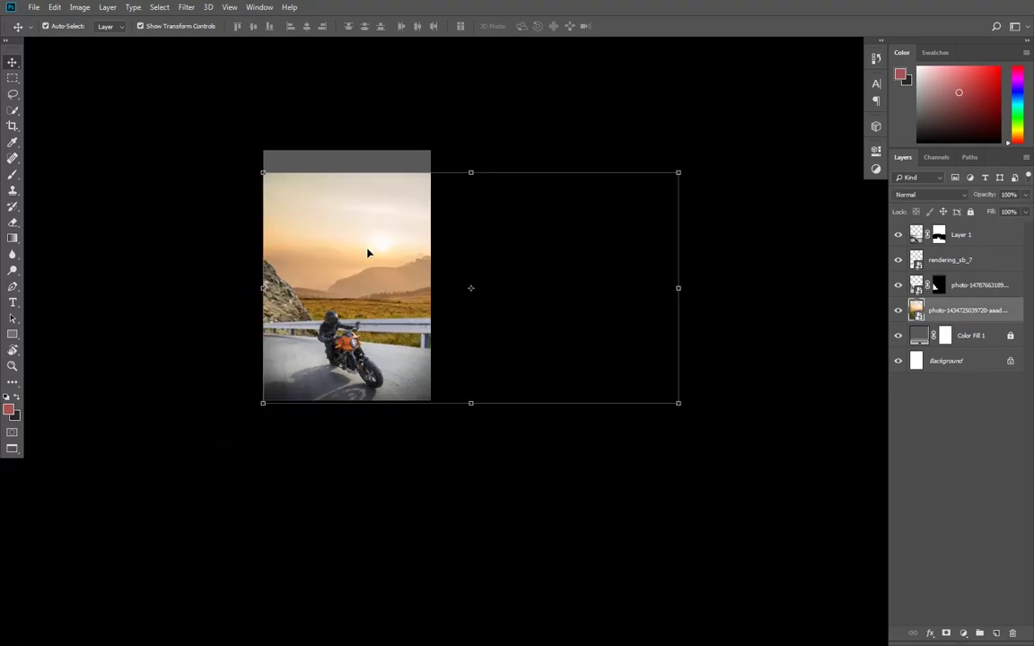
left_click_drag(678, 173, 722, 145)
left_click_drag(719, 402, 736, 415)
left_click_drag(363, 292, 351, 264)
left_click(430, 25)
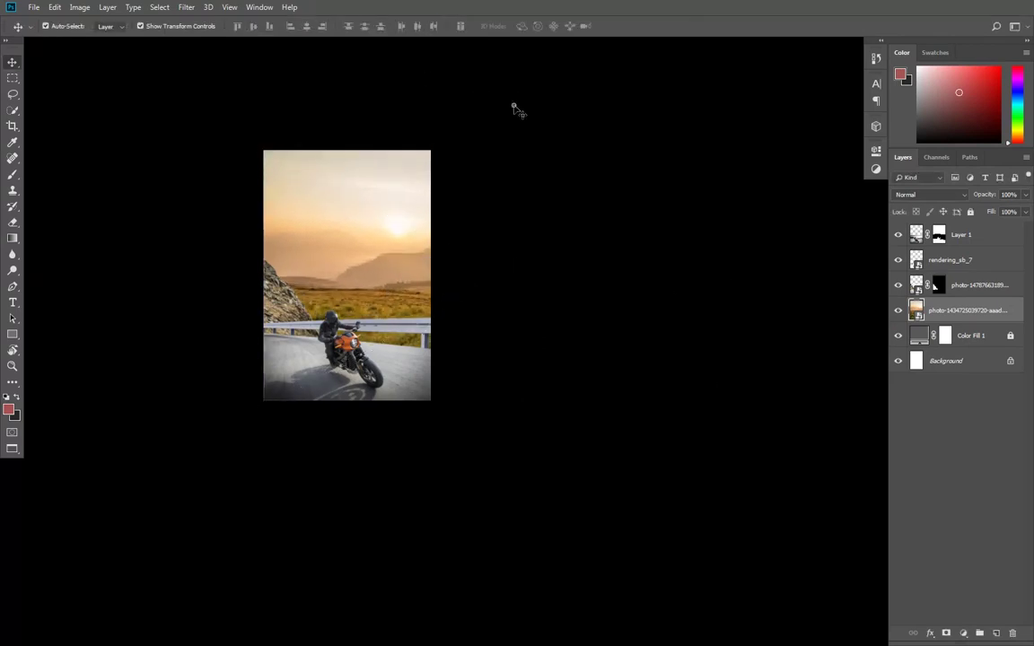
Step: Inspect how the sunset background, rocky hillside, guardrail and motorcyclist fit together, both zoomed out and close up
left_click(208, 316)
left_click_drag(208, 316, 208, 320)
left_click(562, 252)
scroll(387, 279, "down", 4)
scroll(346, 297, "up", 10)
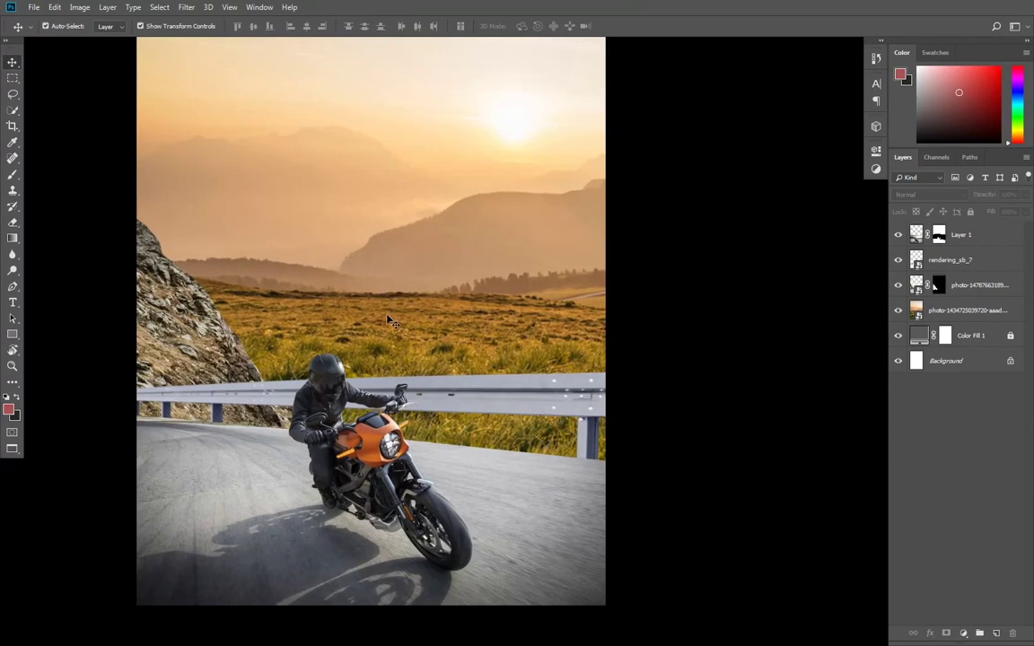
scroll(388, 319, "down", 3)
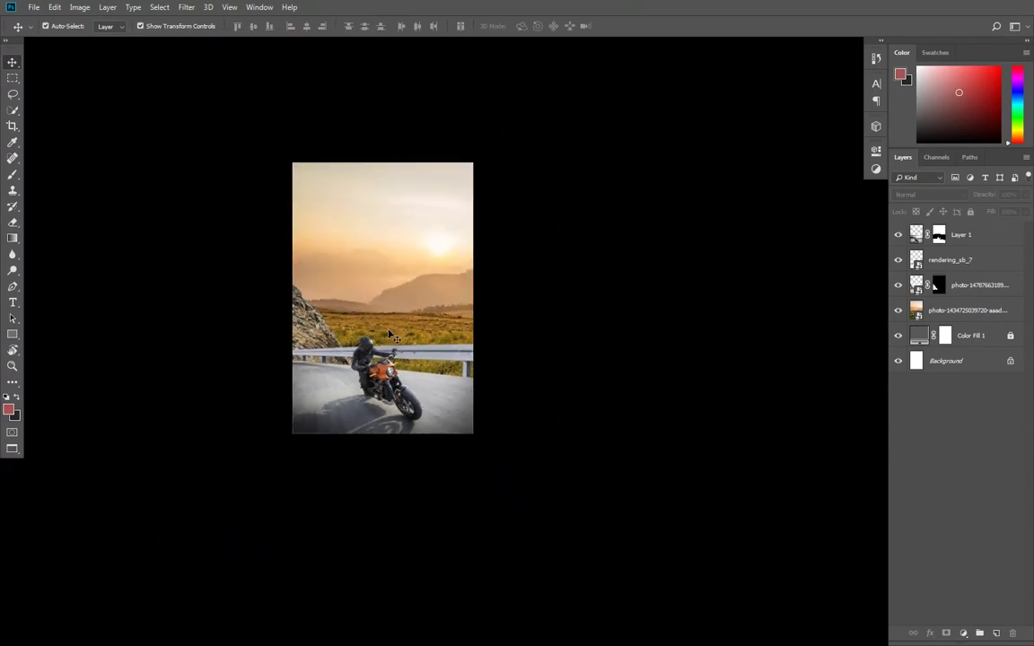
scroll(385, 350, "up", 1)
scroll(384, 353, "up", 2)
scroll(577, 346, "down", 3)
scroll(377, 296, "up", 4)
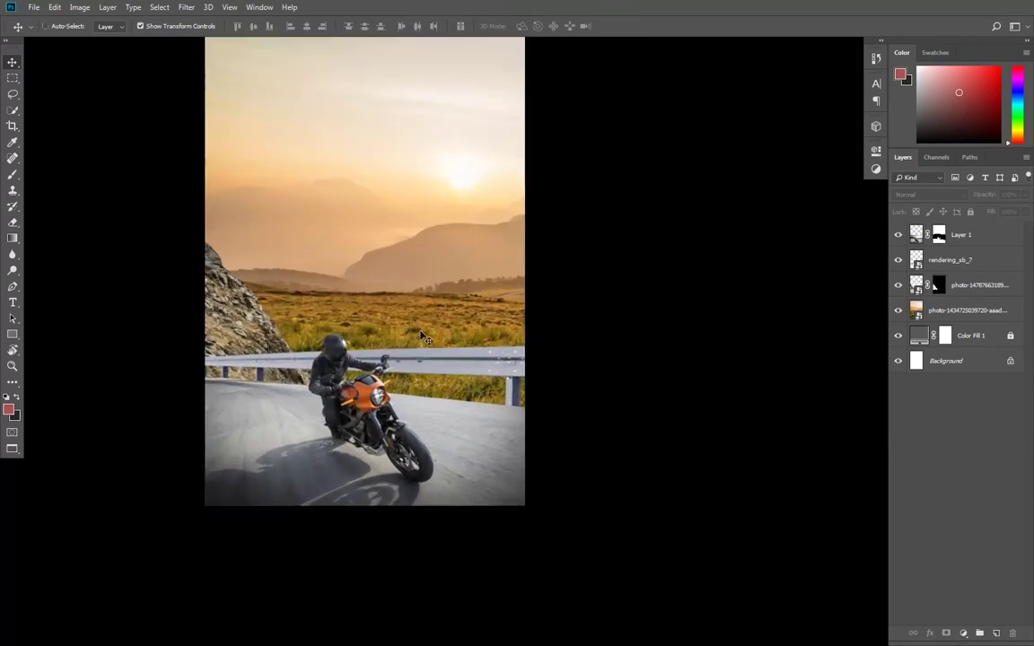
left_click_drag(370, 320, 416, 319)
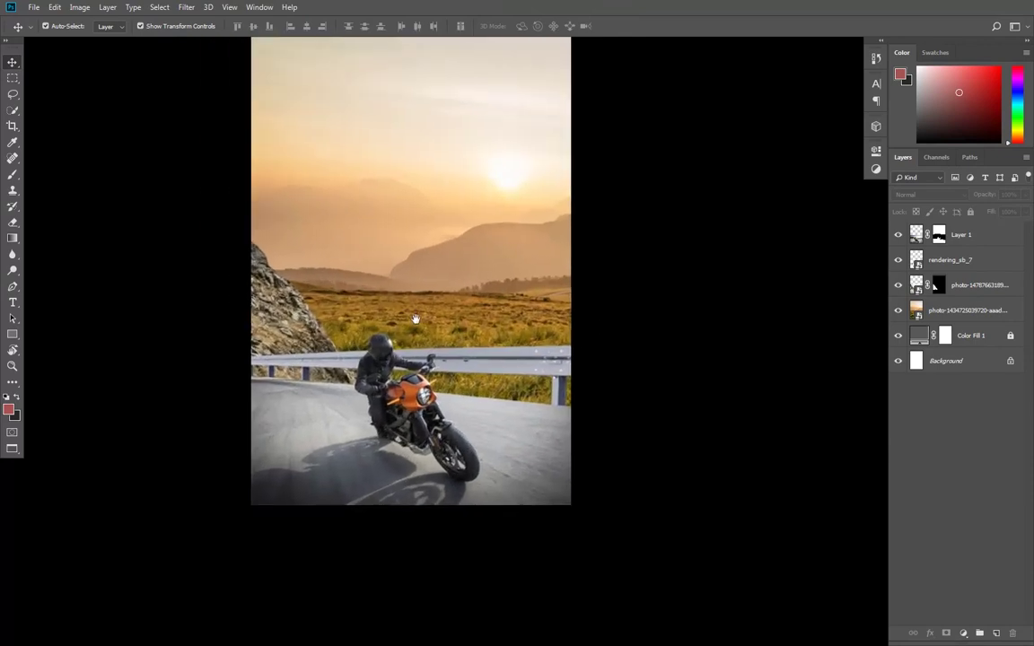
left_click(281, 316)
left_click(629, 319)
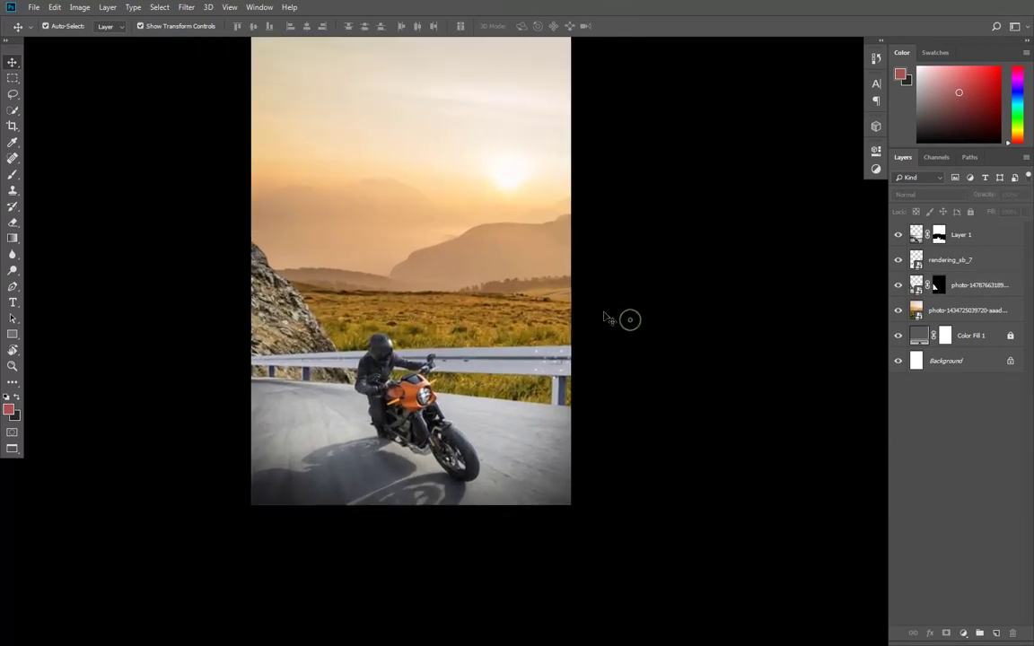
Step: Hide the sunset photo layer and deselect it
left_click(461, 267)
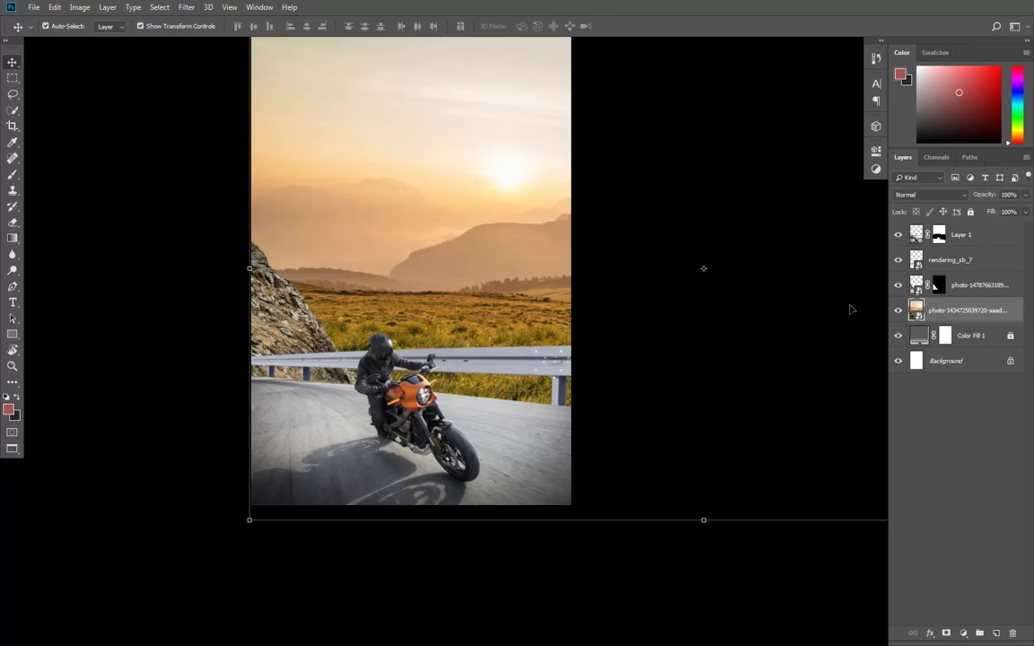
left_click(899, 312)
left_click(744, 311)
Step: Put the rocky hillside layer in its own group, label the group orange and collapse it
left_click_drag(535, 285, 511, 323)
scroll(263, 343, "up", 1)
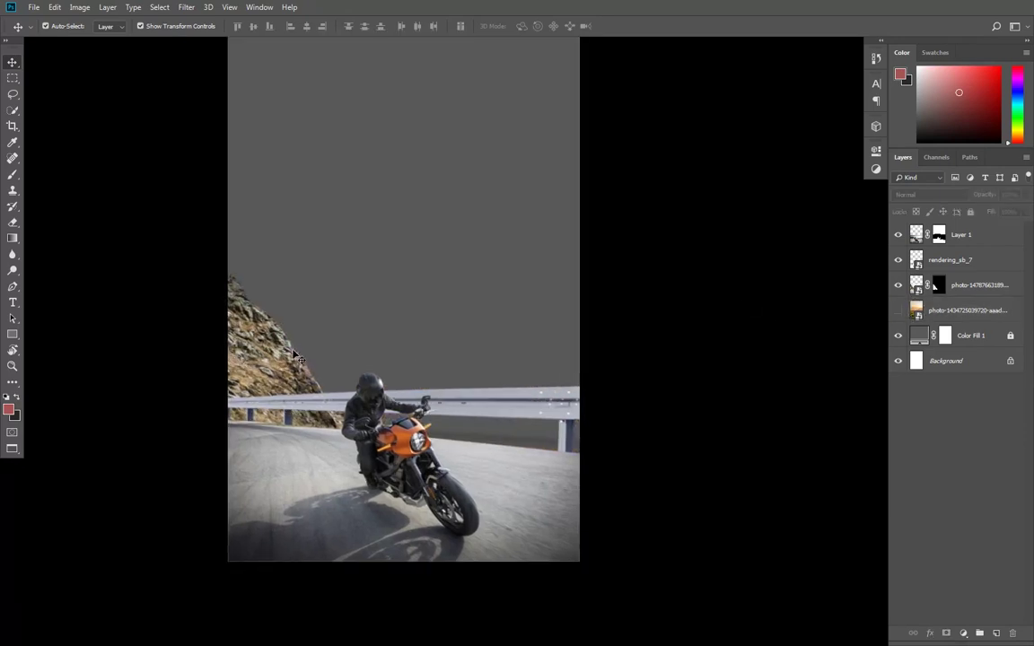
scroll(392, 328, "up", 1)
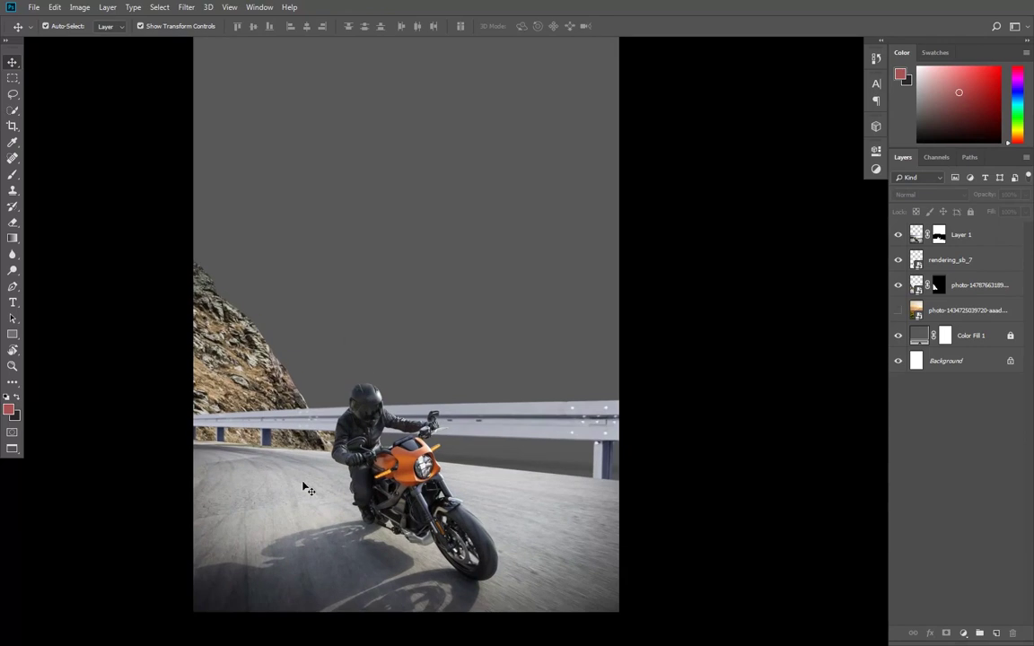
left_click(271, 396)
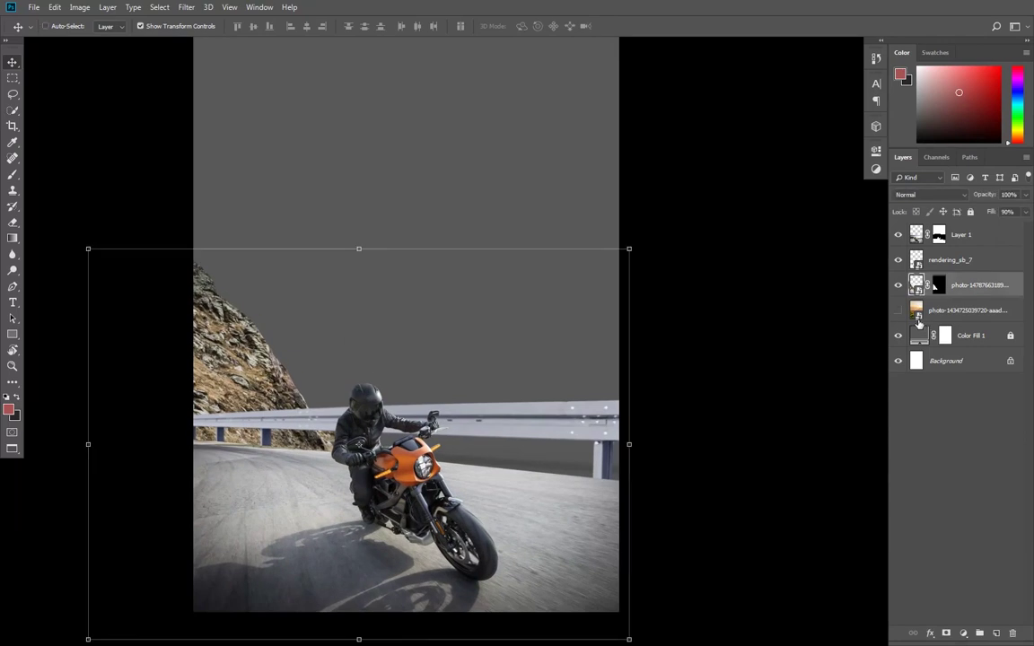
key("ctrl+g")
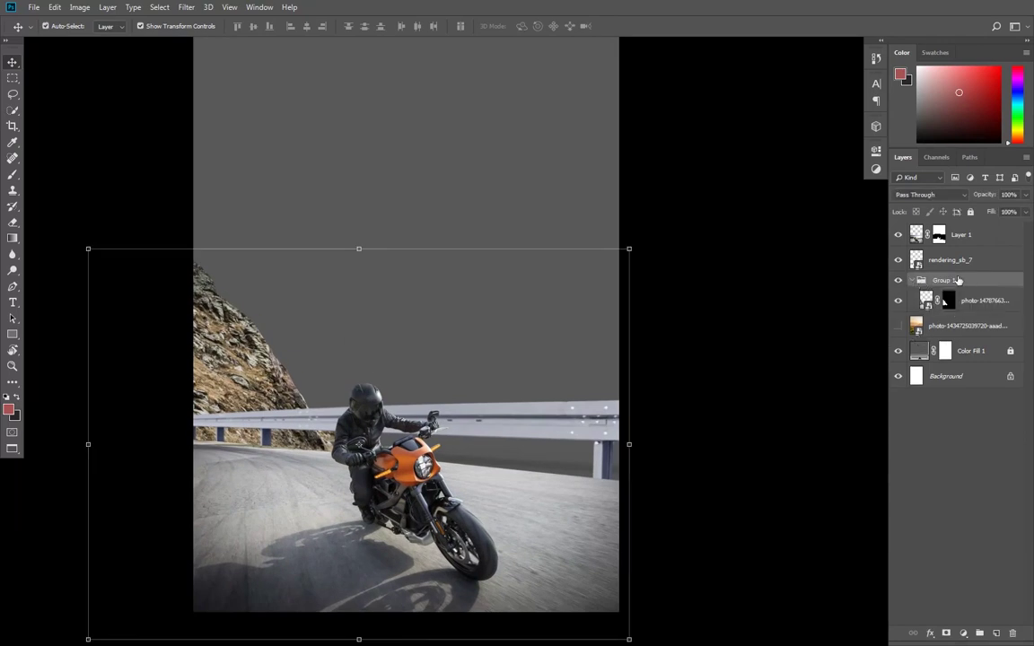
right_click(958, 281)
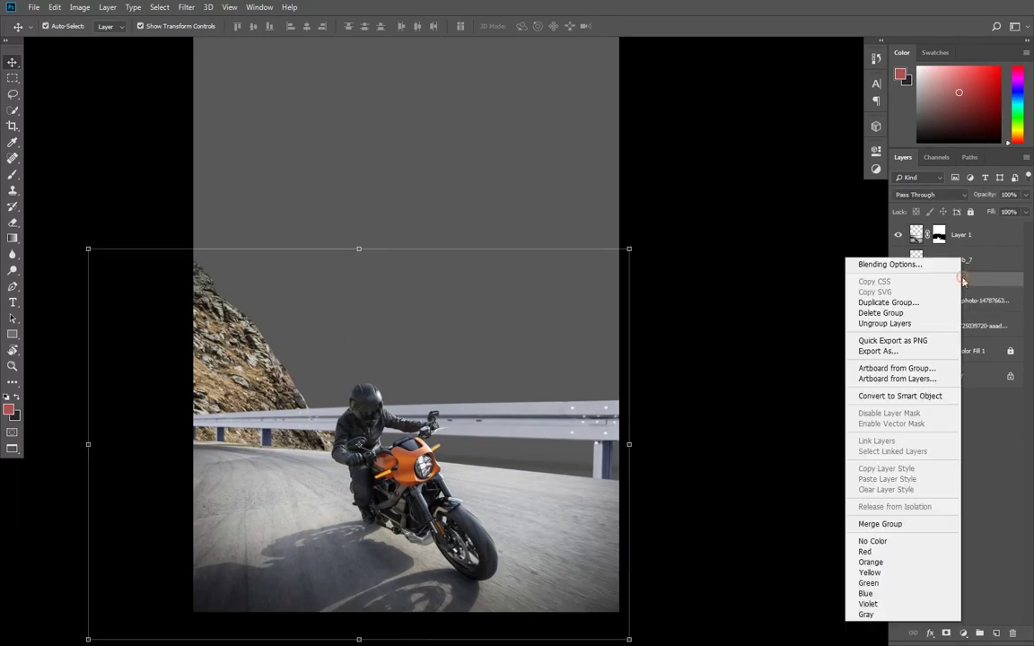
left_click(871, 562)
left_click(911, 280)
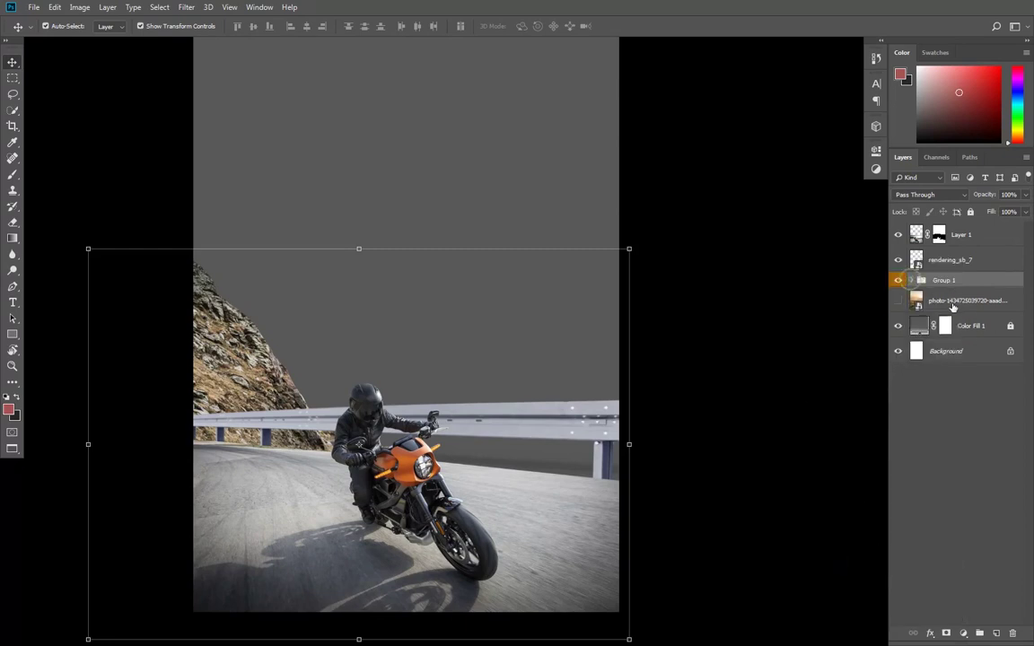
Step: Put the hidden sunset photo layer in its own group, label the group yellow and collapse it
left_click(956, 303)
key("ctrl+g")
right_click(955, 298)
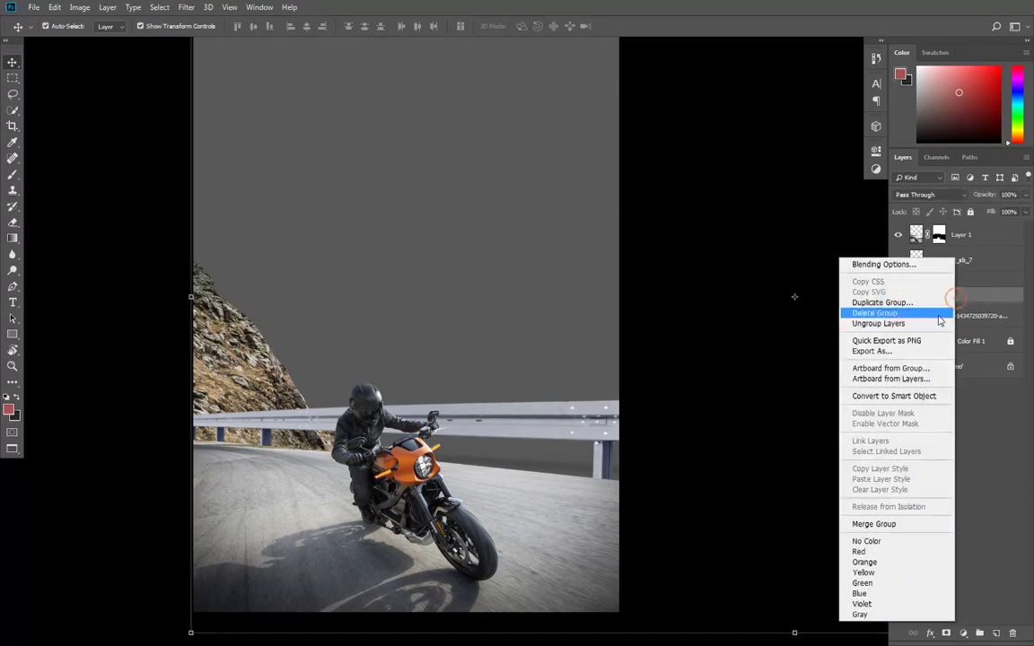
left_click(878, 573)
left_click(911, 296)
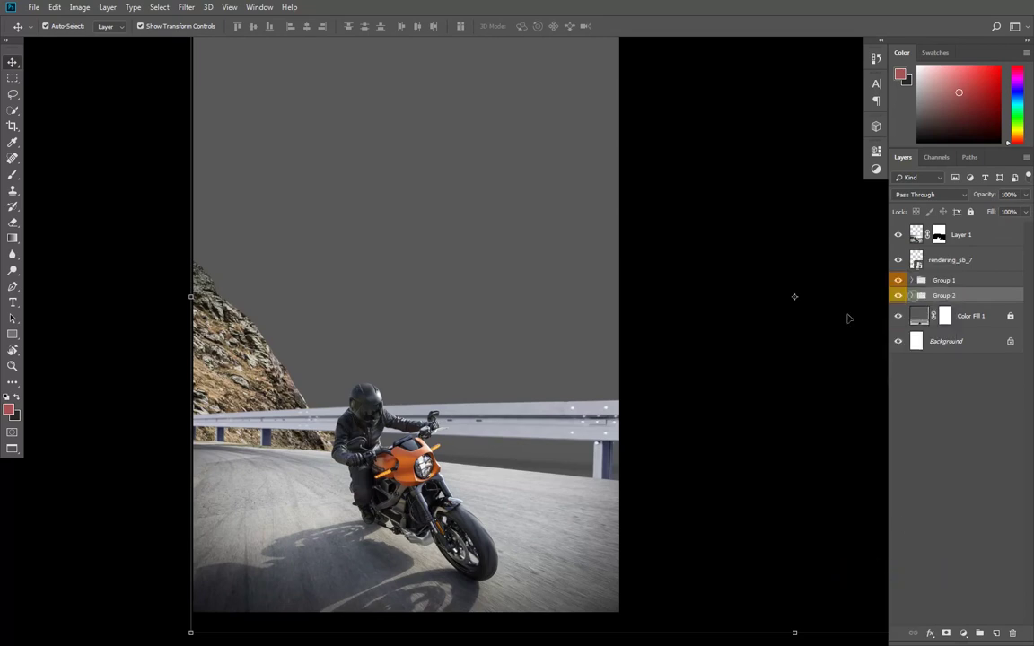
left_click(768, 331, "ctrl")
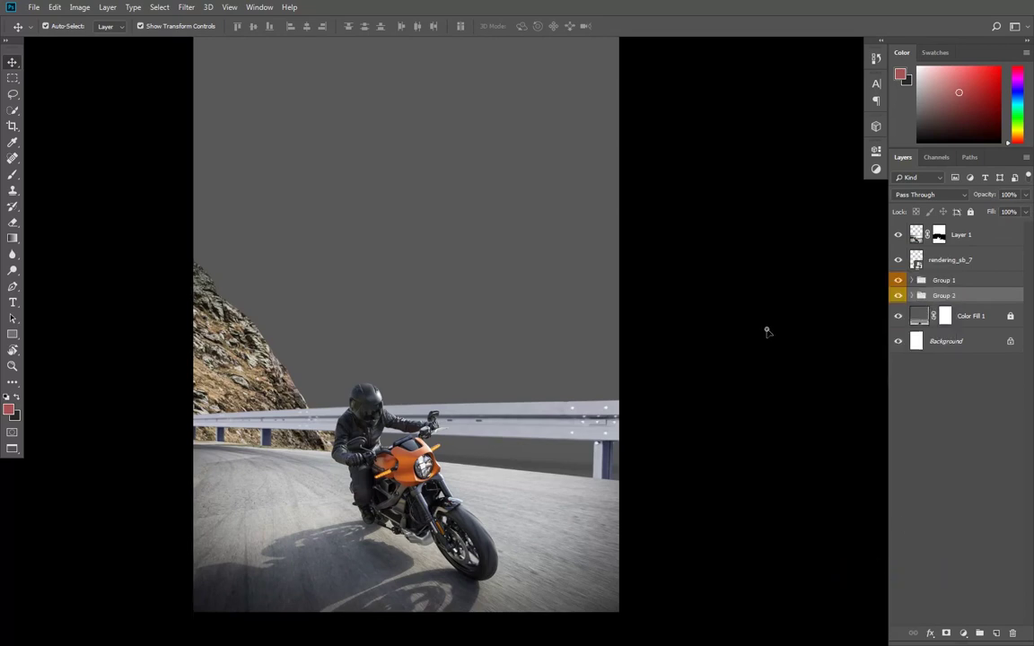
Step: Label the rendering_sb_7 guardrail layer blue and check its visibility against the road layer
left_click(966, 261)
right_click(966, 261)
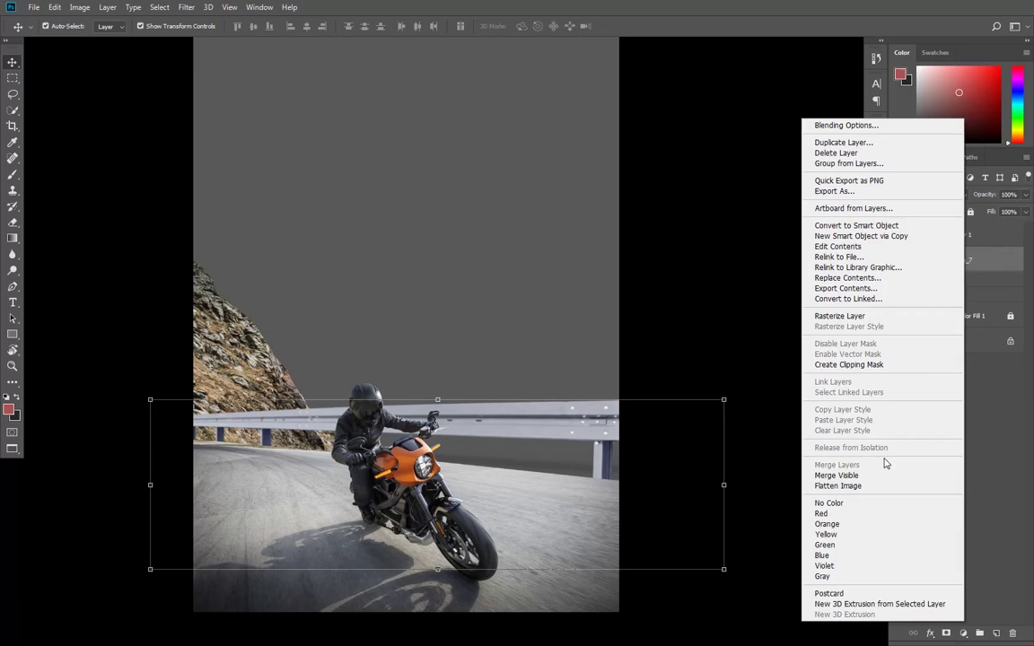
left_click(859, 556)
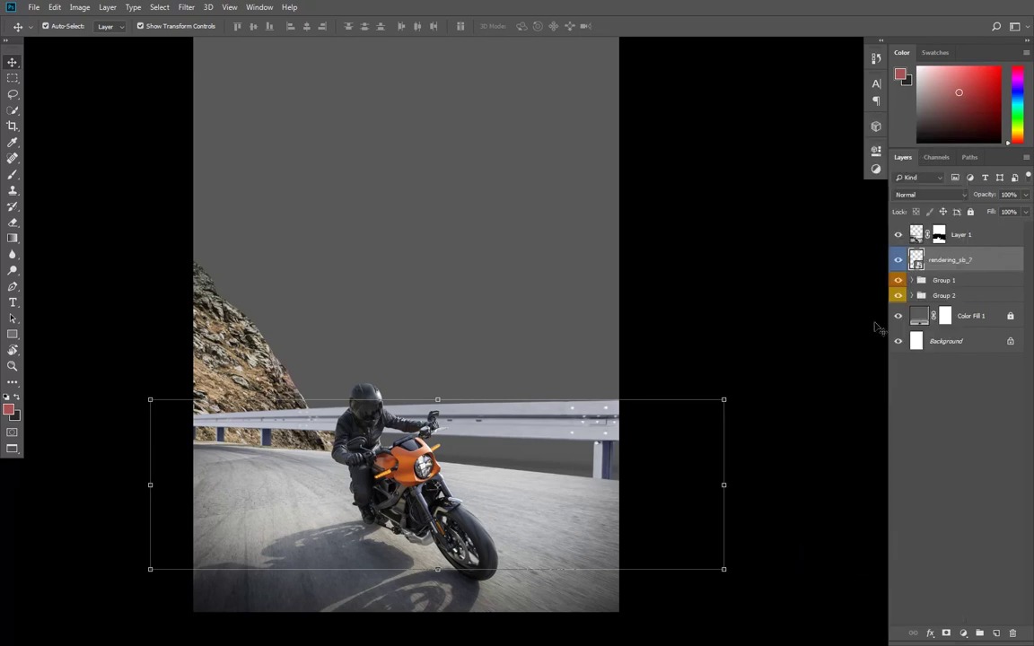
left_click(979, 238)
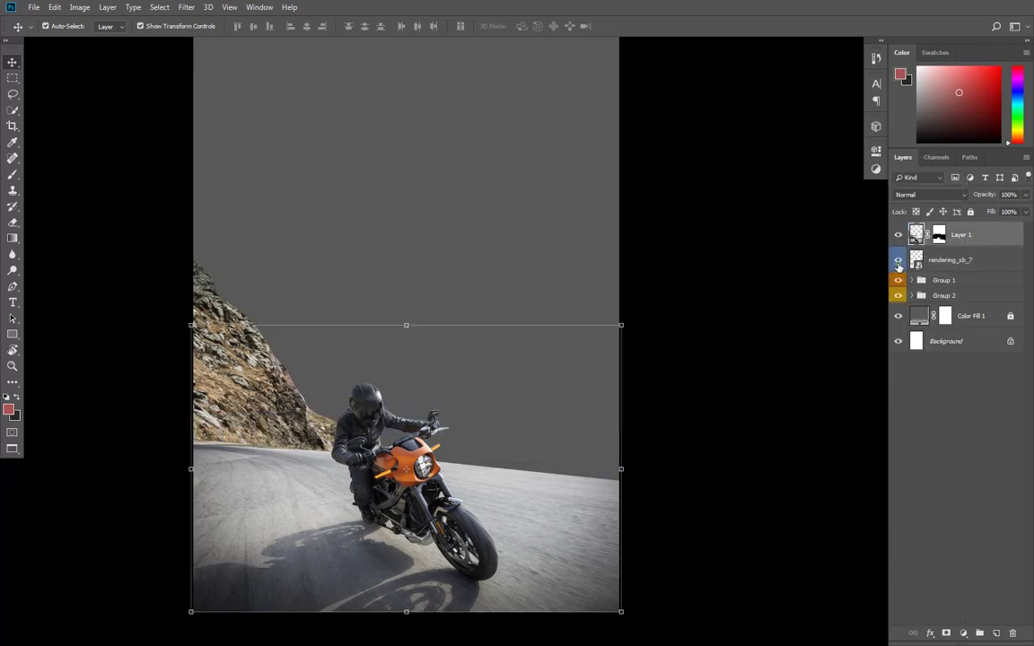
left_click(797, 352)
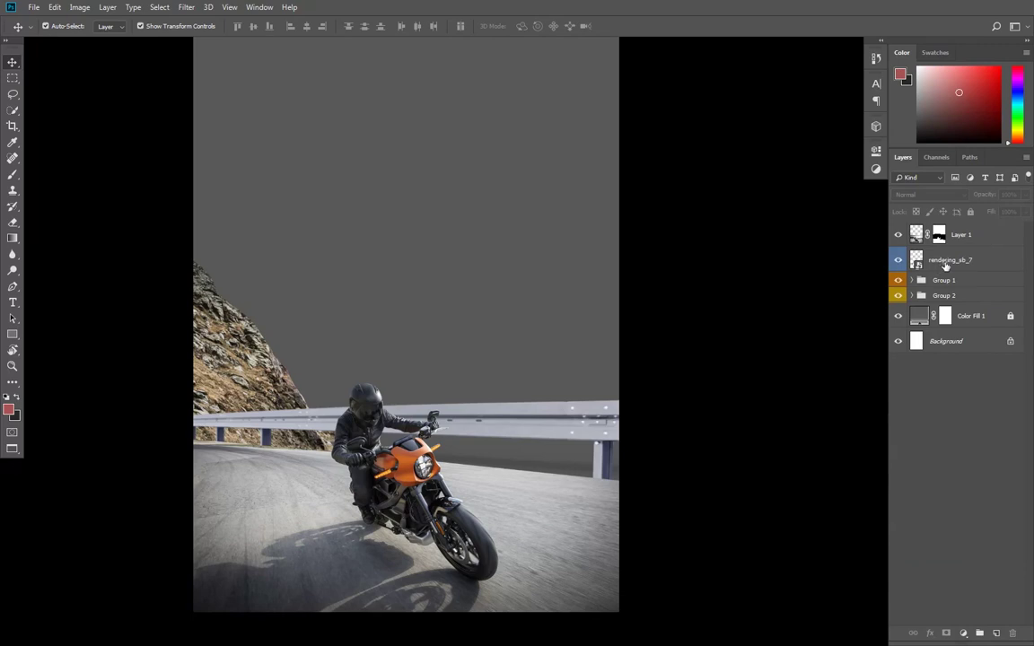
Step: Place the rendering_sb_7 guardrail layer and Layer 1 each in a separate group and collapse both groups
left_click(945, 264)
key("ctrl+g")
key("ctrl+g")
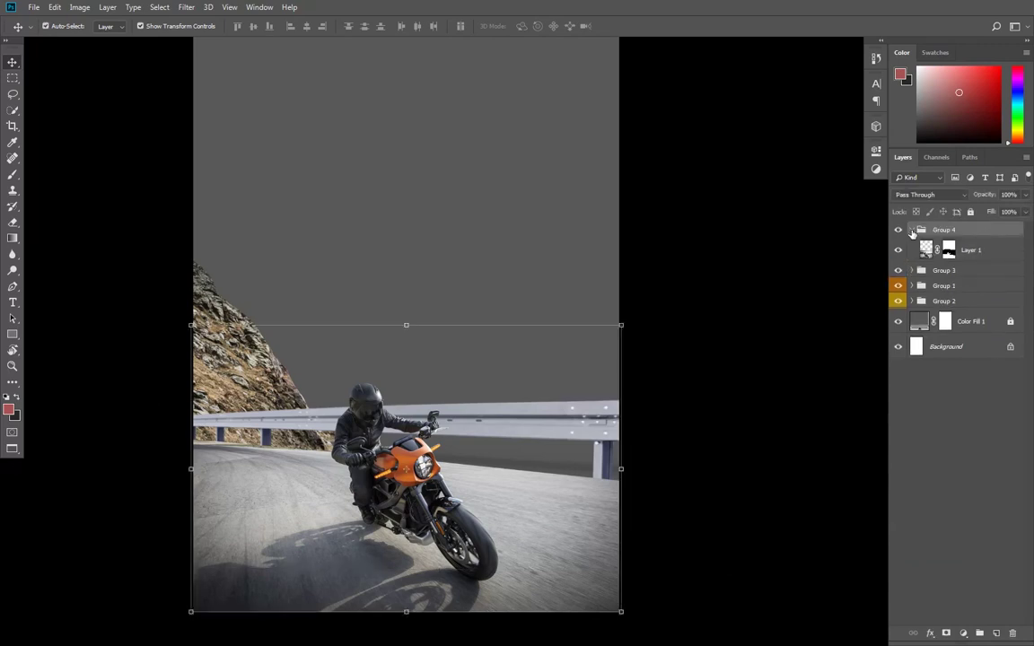
left_click(913, 231)
left_click(804, 276)
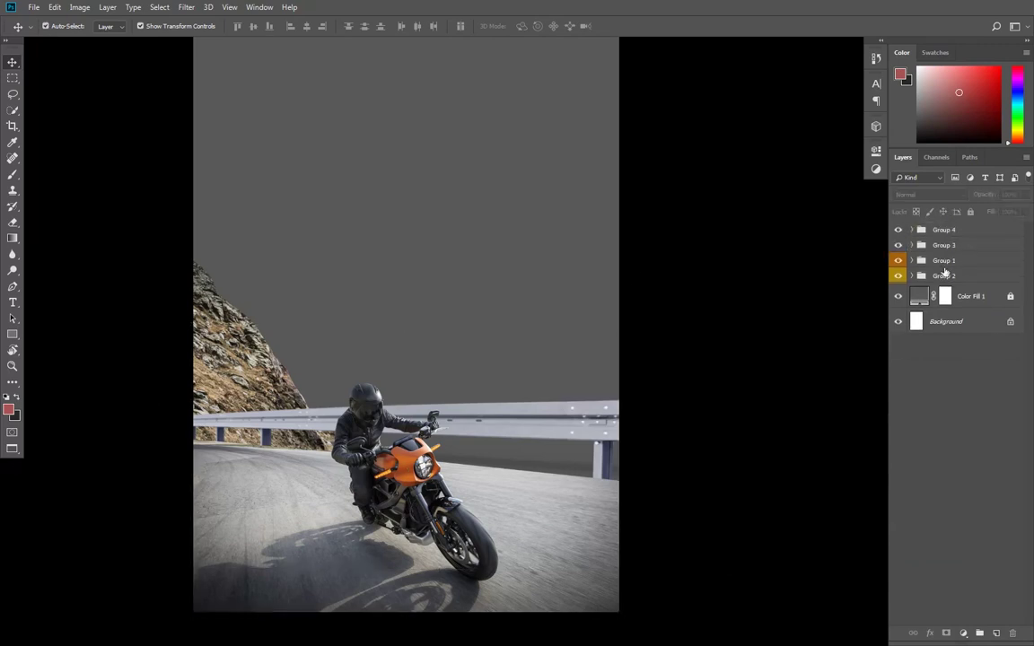
Step: Darken the rocky hillside in Group 1 with a clipped Brightness/Contrast adjustment, brightness -85 and contrast -36
left_click(912, 260)
left_click(1016, 290)
left_click(963, 634)
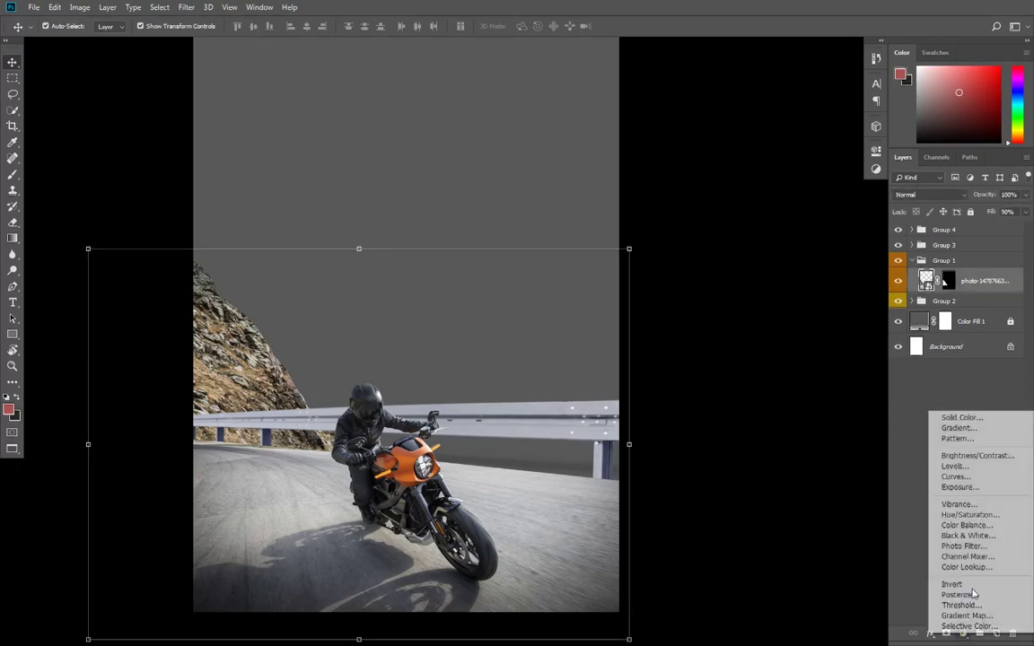
left_click(978, 456)
left_click(771, 357)
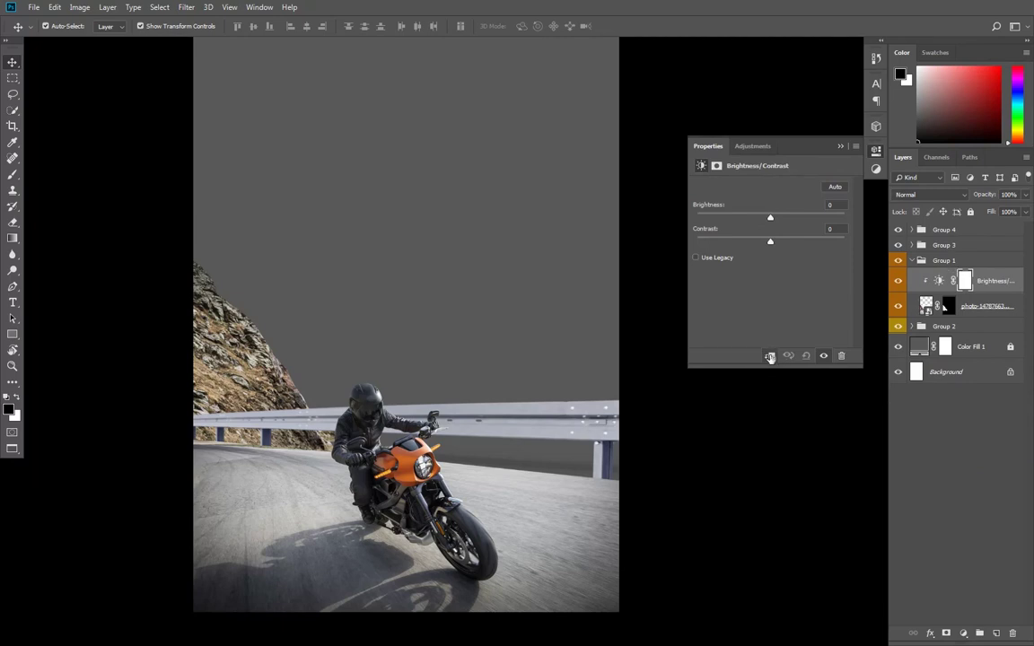
left_click_drag(770, 244, 728, 222)
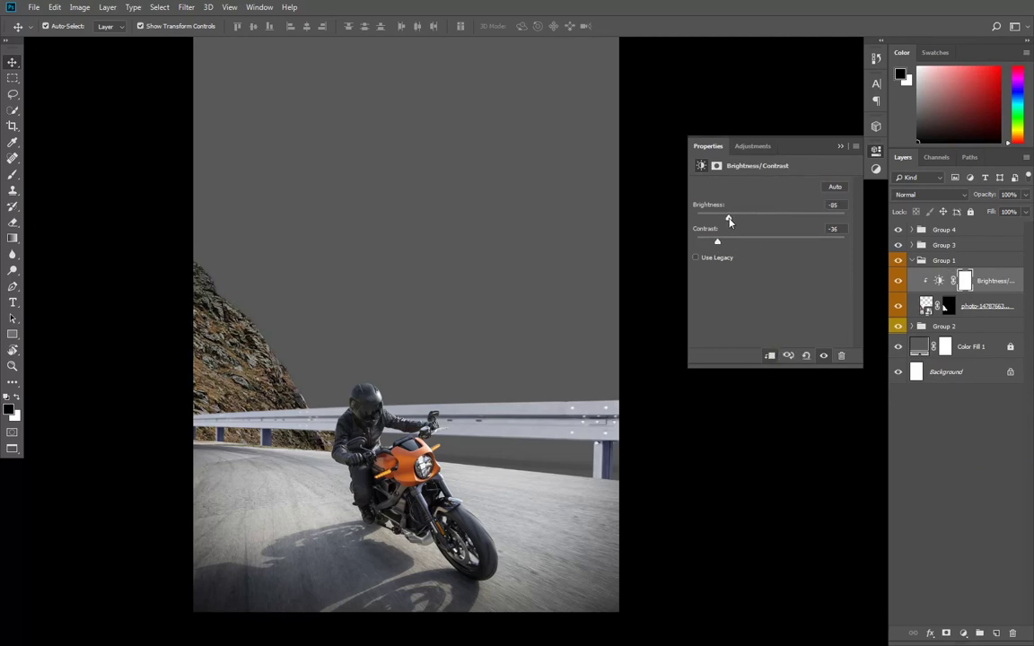
left_click(824, 357)
left_click(840, 146)
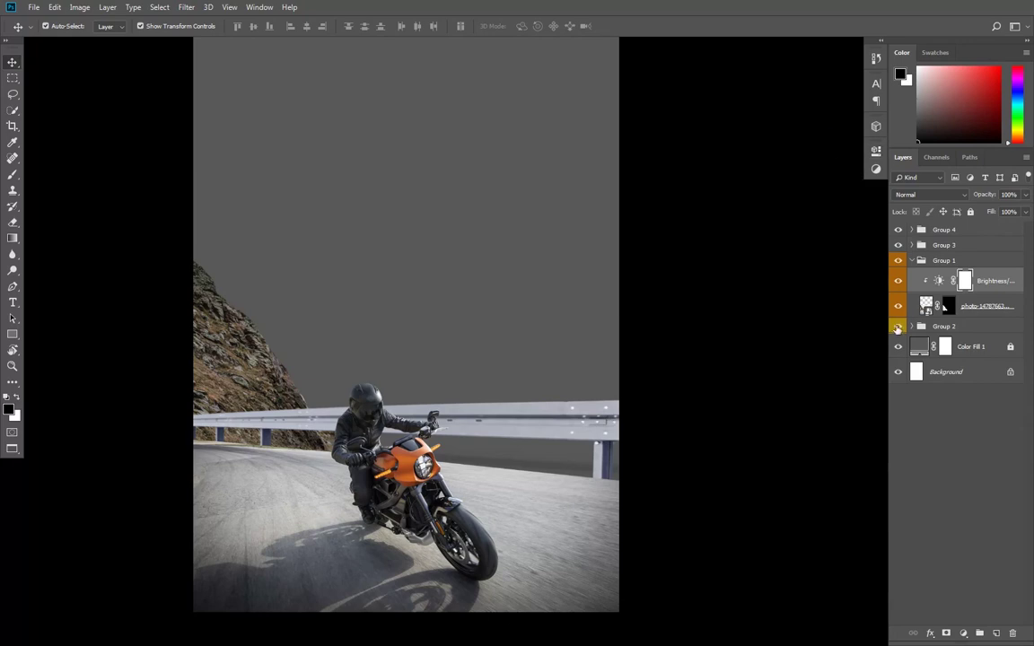
Step: Turn the sunset photo layer in Group 2 back on and collapse the group
left_click(913, 327)
left_click(898, 346)
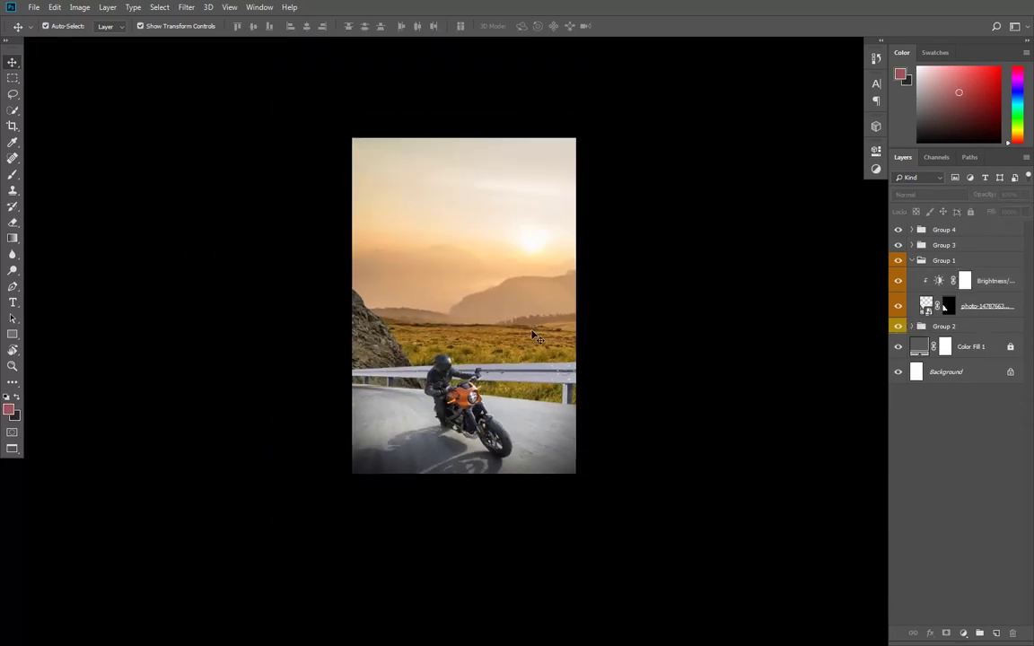
scroll(500, 360, "up", 3)
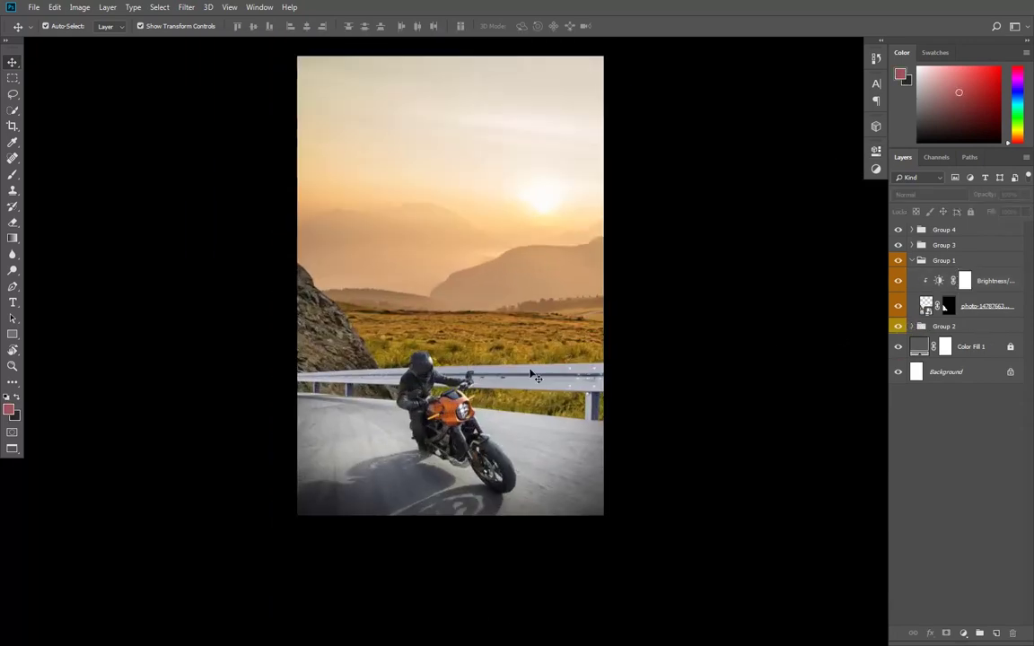
Step: Try darkening Layer 1 with a clipped Curves adjustment by lowering its white point, and discard the adjustment
left_click(534, 444)
left_click(963, 633)
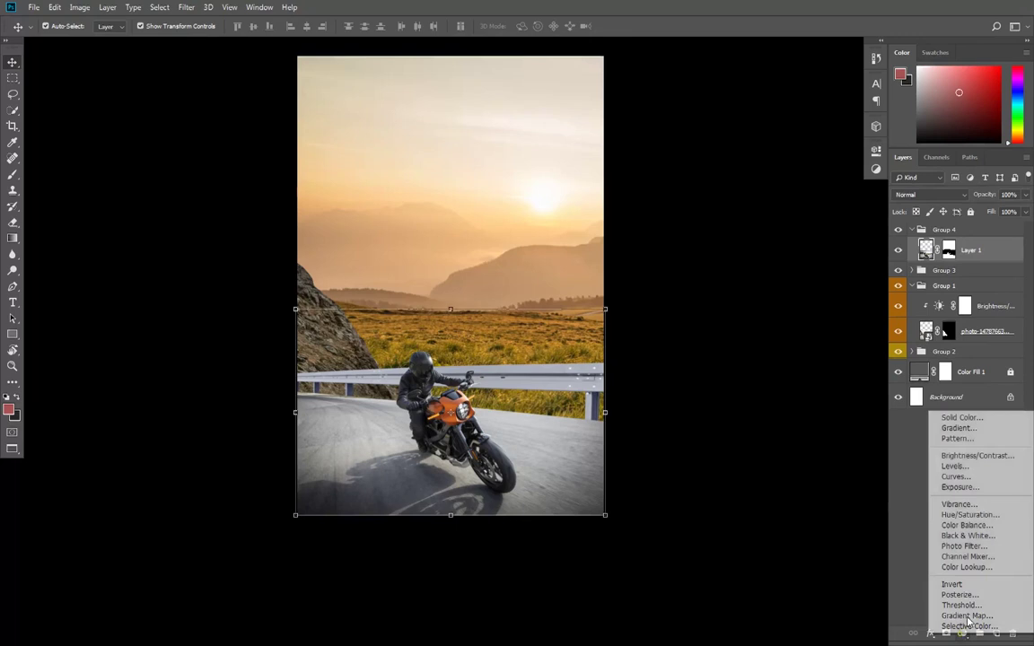
left_click(975, 477)
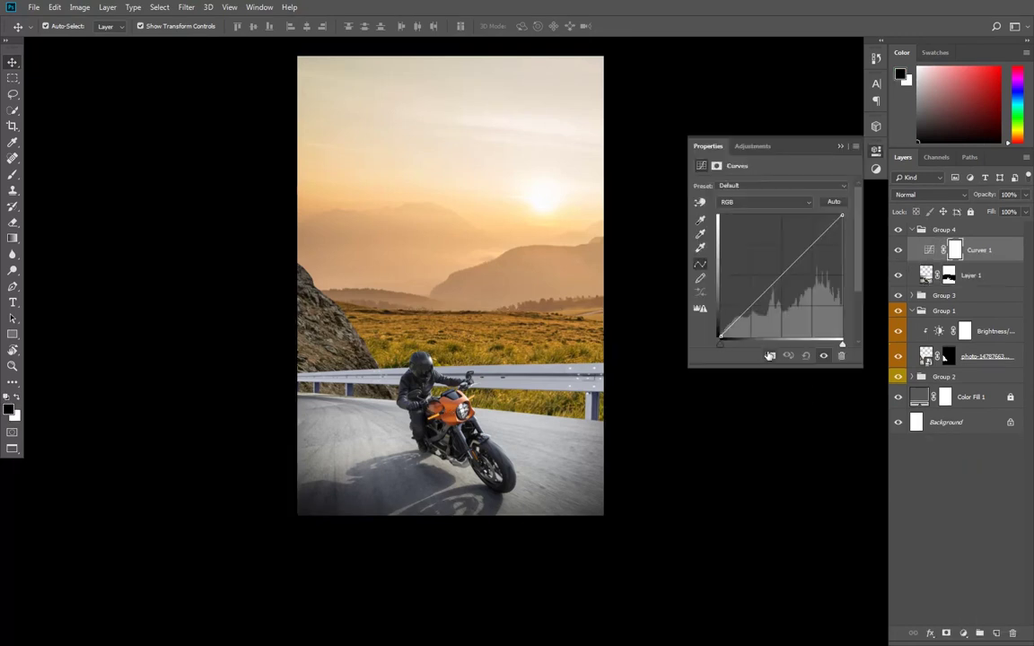
left_click(770, 356)
mouse_move(720, 337)
left_mouse_down()
mouse_move(729, 339)
mouse_move(703, 335)
mouse_move(719, 341)
left_mouse_up()
left_click_drag(844, 217, 851, 302)
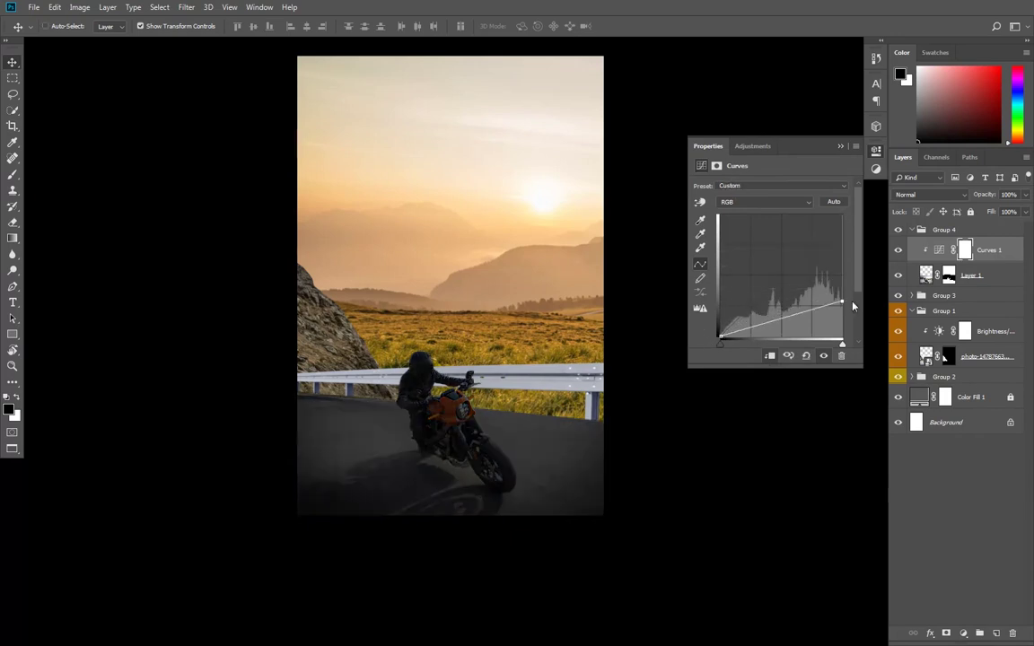
key("ctrl+z")
left_click(843, 356)
Step: Clip a Brightness/Contrast adjustment to Layer 1, reduce both brightness and contrast slightly, and compare before and after
left_click(962, 634)
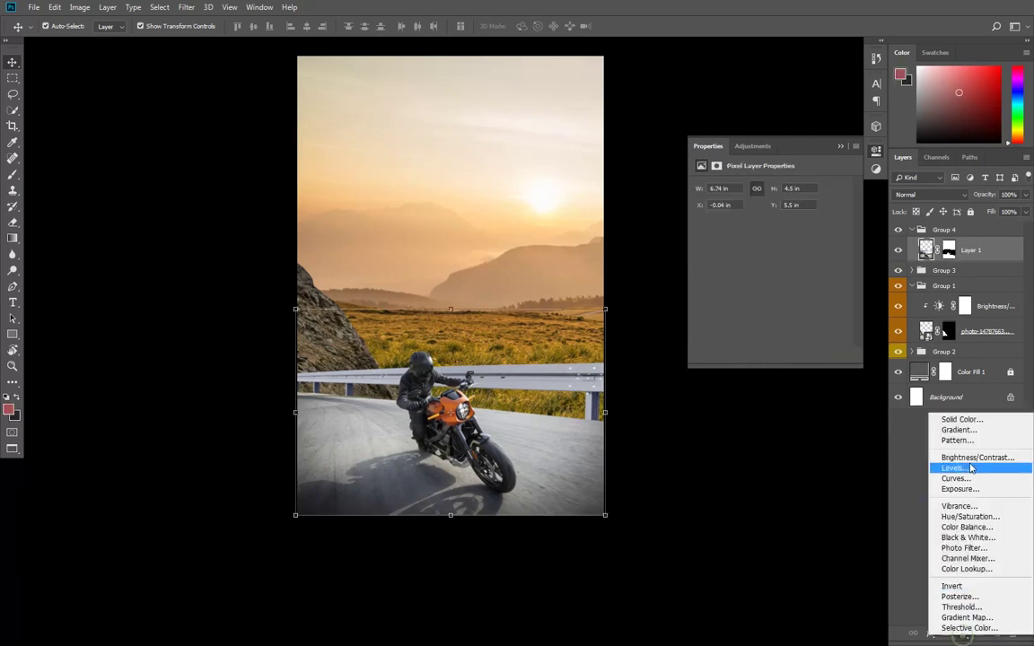
left_click(867, 411)
left_click(770, 356)
left_click_drag(730, 244, 753, 219)
left_click(823, 356)
left_click(824, 357)
left_click(839, 145)
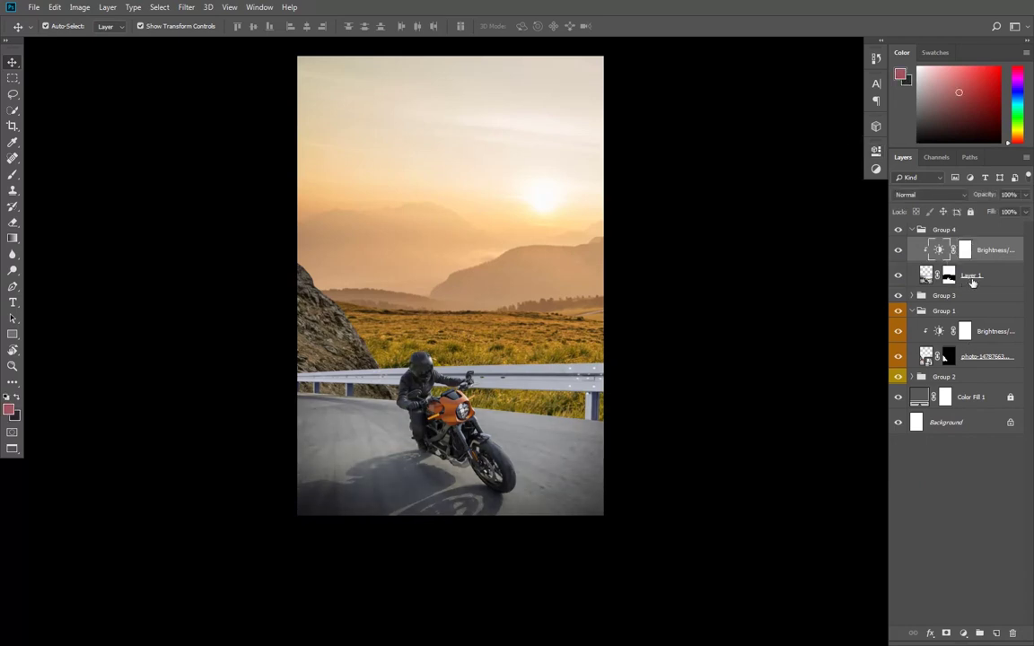
Step: Add a clipped Curves adjustment directly above Layer 1 and pull the RGB curve's midpoint slightly down
left_click(970, 276)
left_click(963, 634)
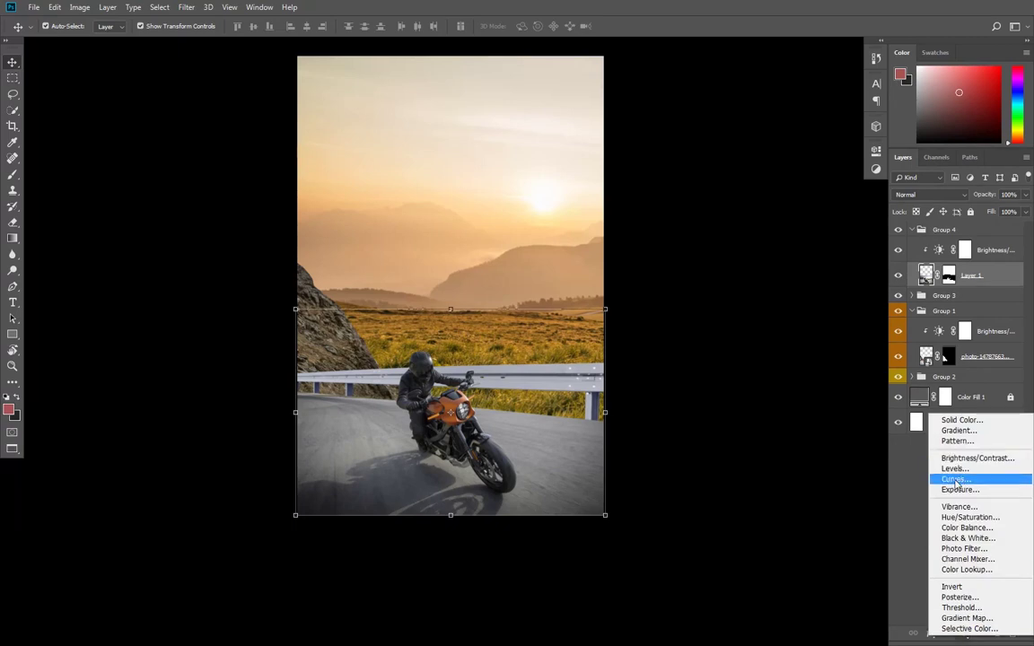
left_click(956, 482)
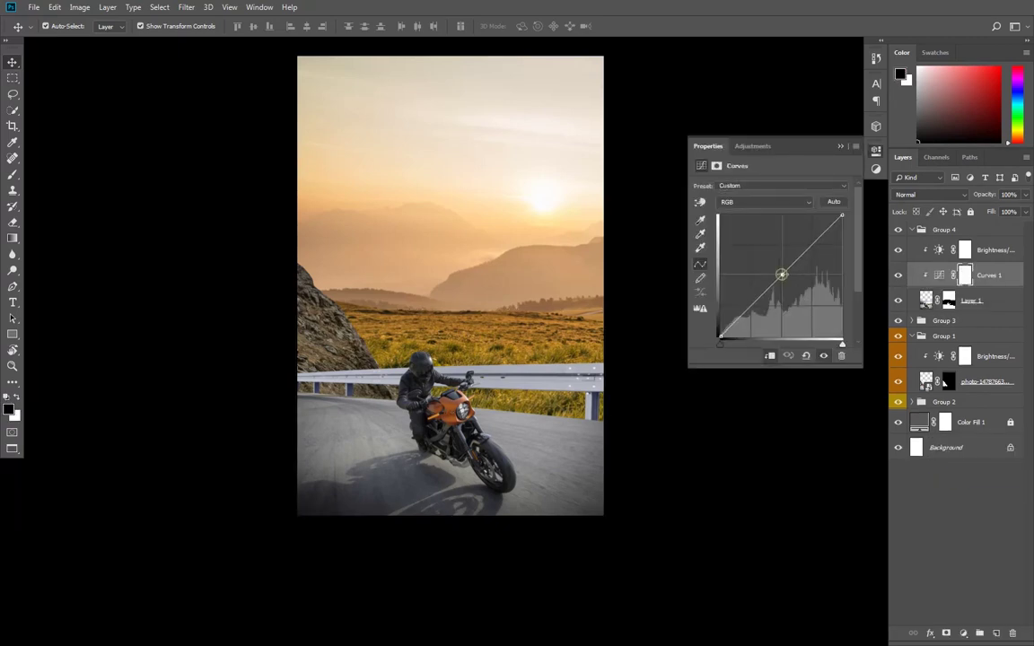
left_click_drag(786, 276, 787, 279)
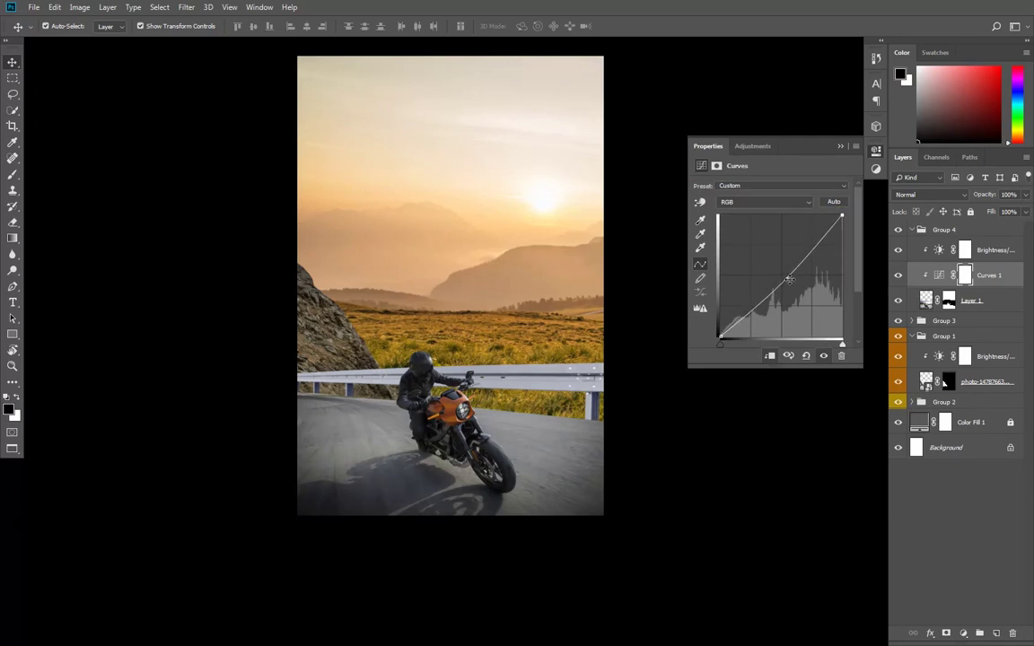
Step: Straighten Layer 1's Curves adjustment, shift its black point slightly inward to deepen the shadows, and compare before and after
left_click_drag(786, 279, 728, 338)
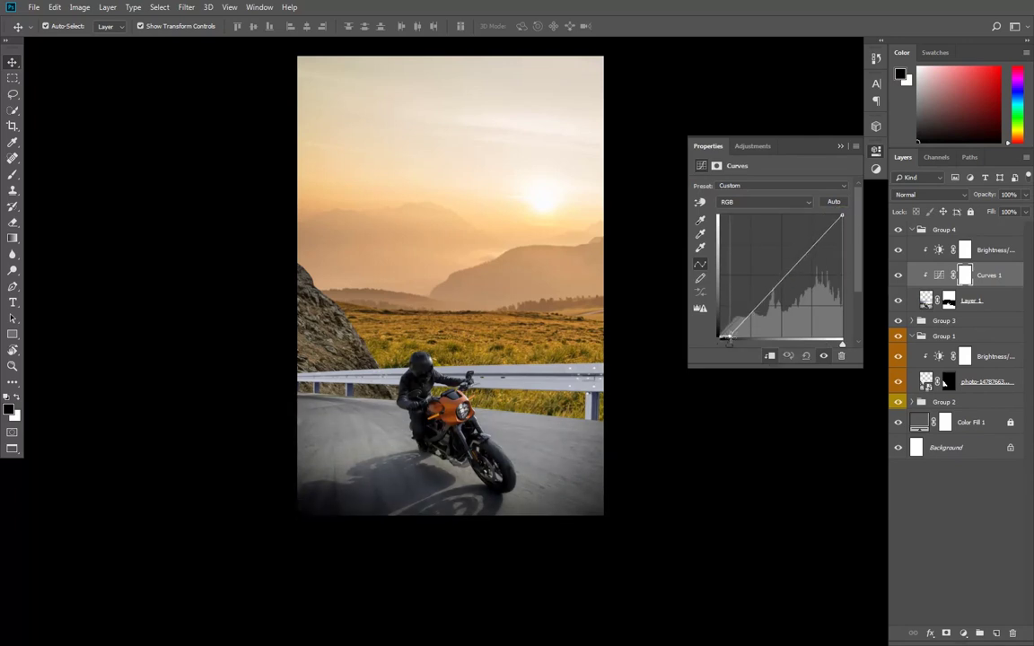
left_click(825, 358)
left_click(825, 358)
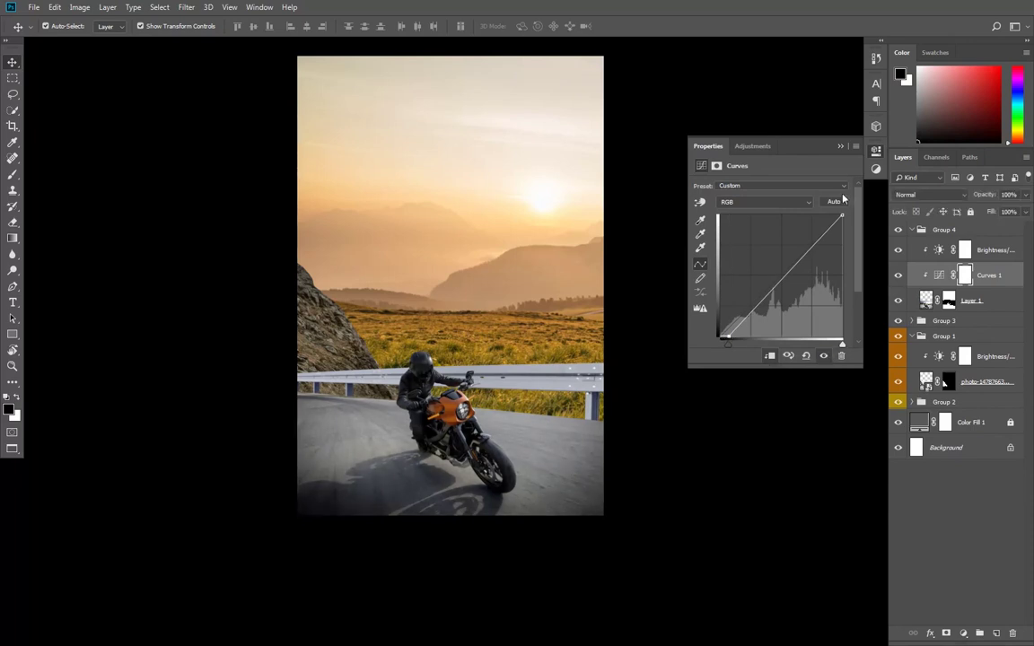
left_click(840, 147)
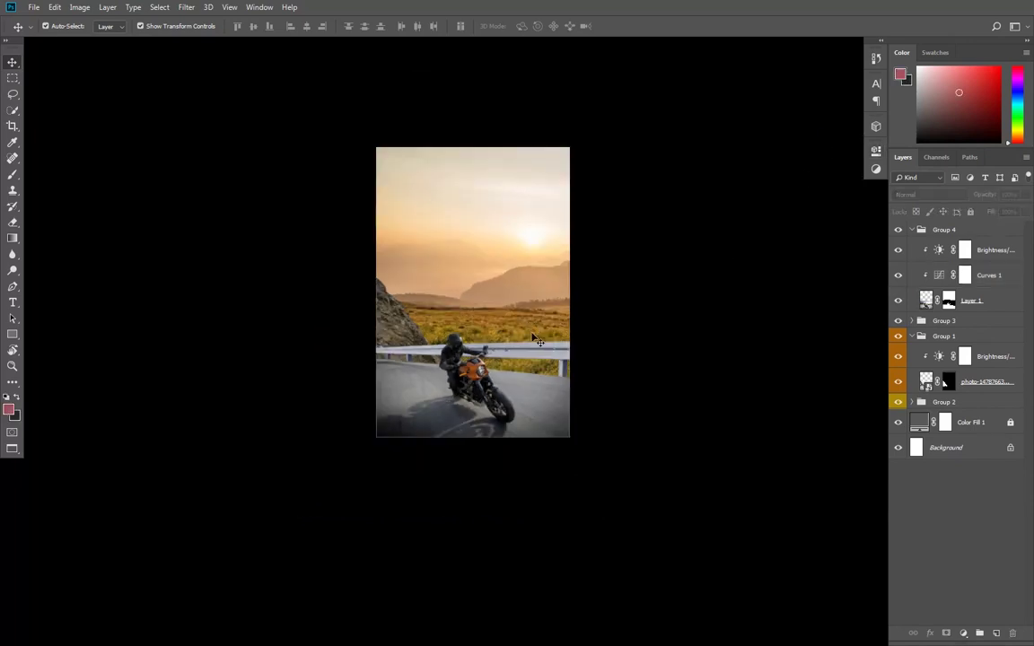
Step: Add a Curves adjustment clipped to the rendering_sb_7 guardrail layer, with one highlight point and one midtone point on the curve
left_click(963, 633)
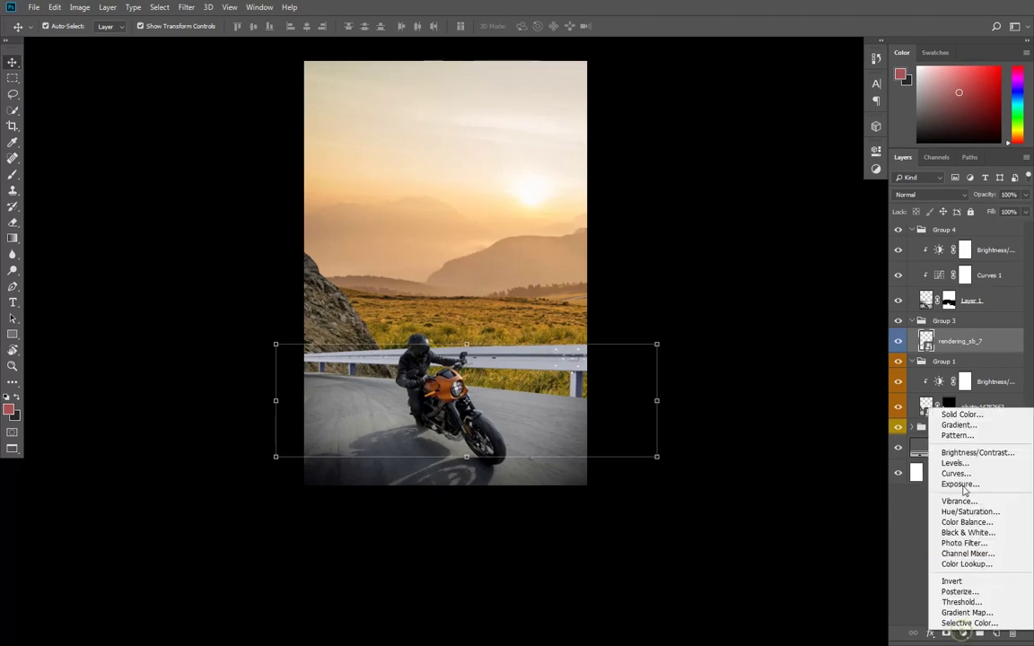
left_click(965, 475)
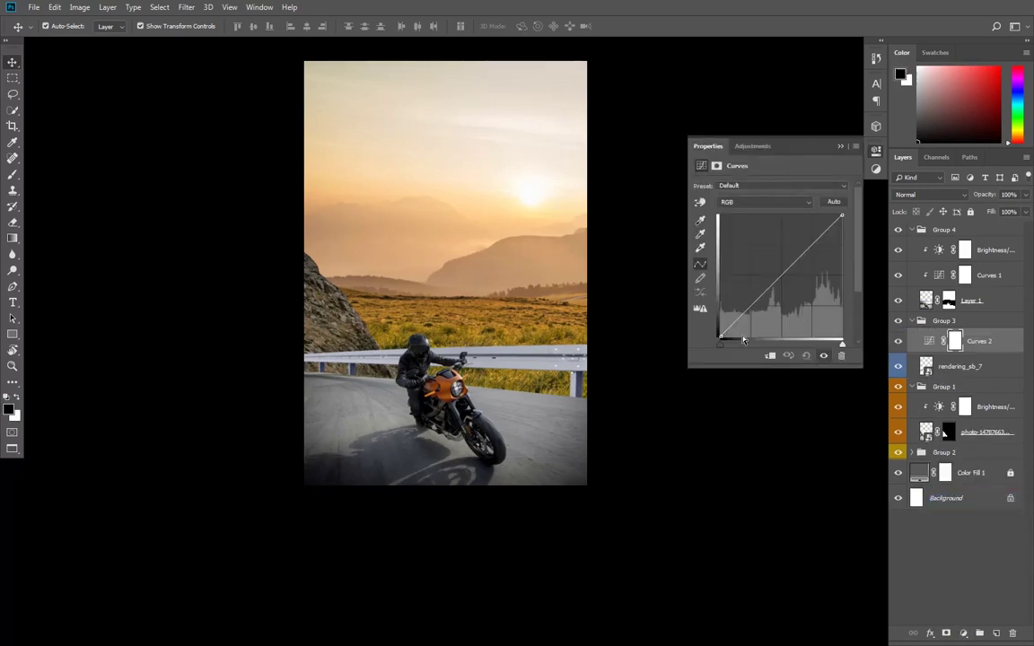
left_click(814, 243)
left_click_drag(769, 287, 767, 291)
left_click(768, 356)
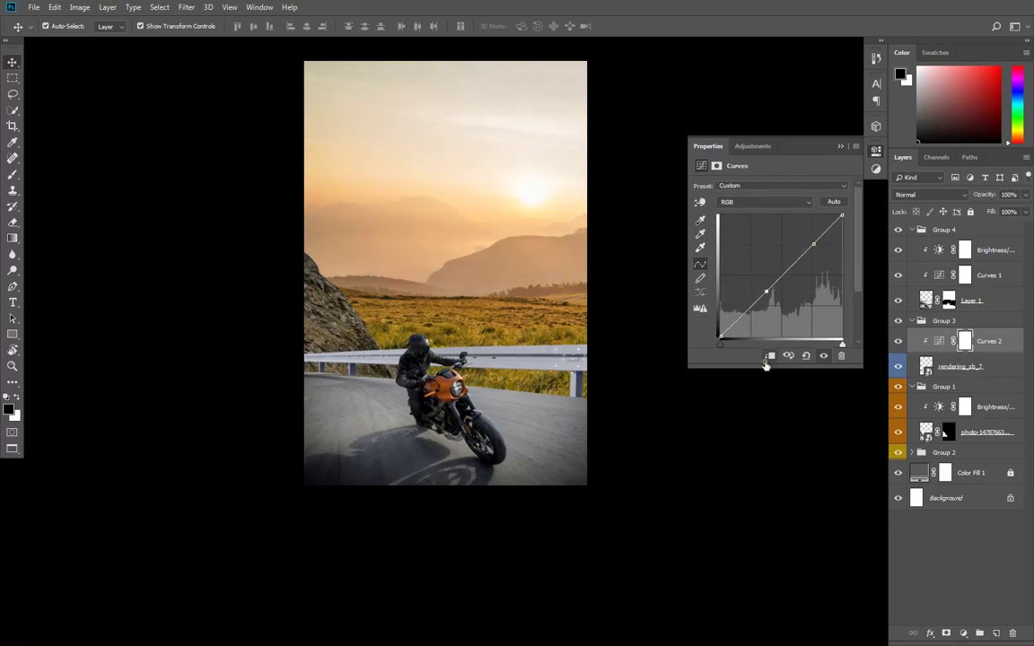
Step: Pull both points of the guardrail's Curves adjustment down to darken it, and compare before and after
left_click_drag(813, 244, 821, 258)
left_click_drag(775, 289, 769, 309)
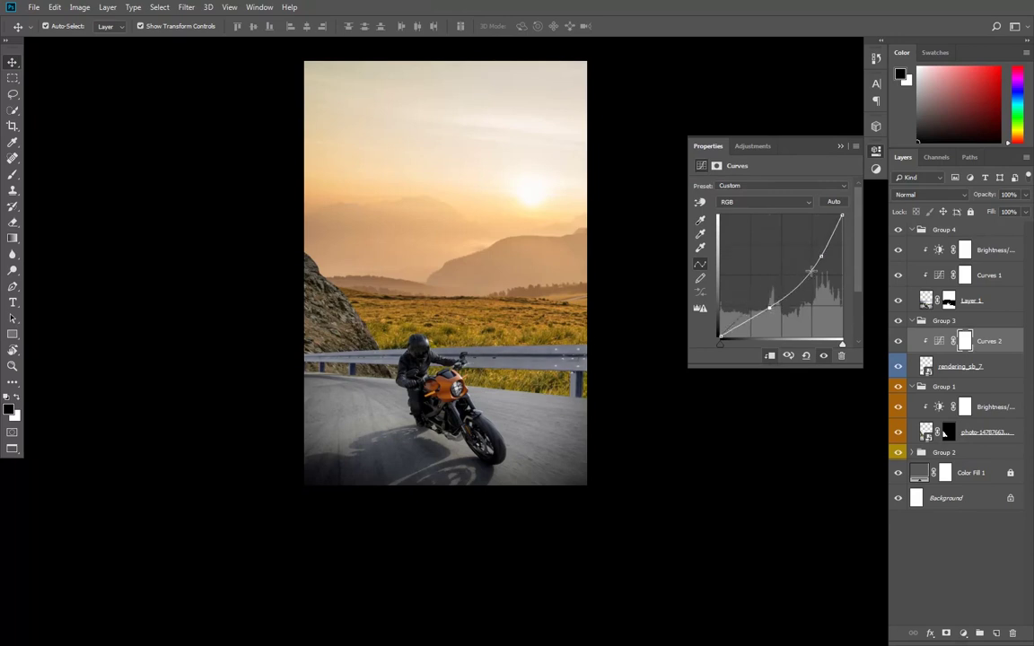
left_click_drag(821, 257, 815, 256)
left_click(825, 355)
left_click(825, 355)
left_click(840, 147)
Step: Clip a Brightness/Contrast adjustment directly above rendering_sb_7 with brightness -35 and contrast -36
left_click(966, 367)
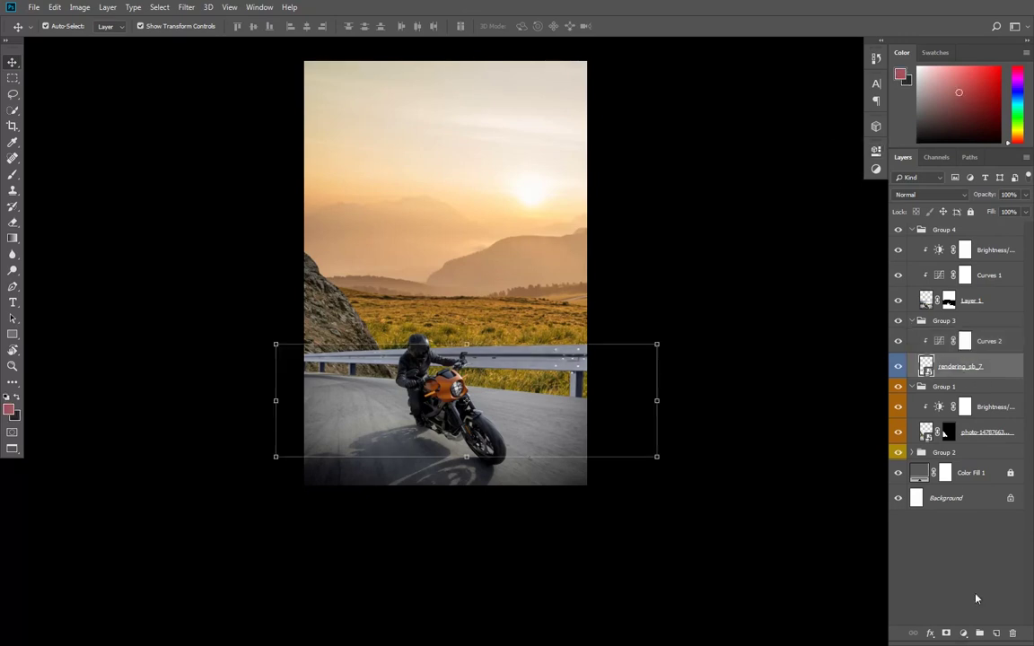
left_click(961, 633)
left_click(970, 458)
left_click_drag(771, 241, 717, 241)
left_click_drag(770, 218, 754, 224)
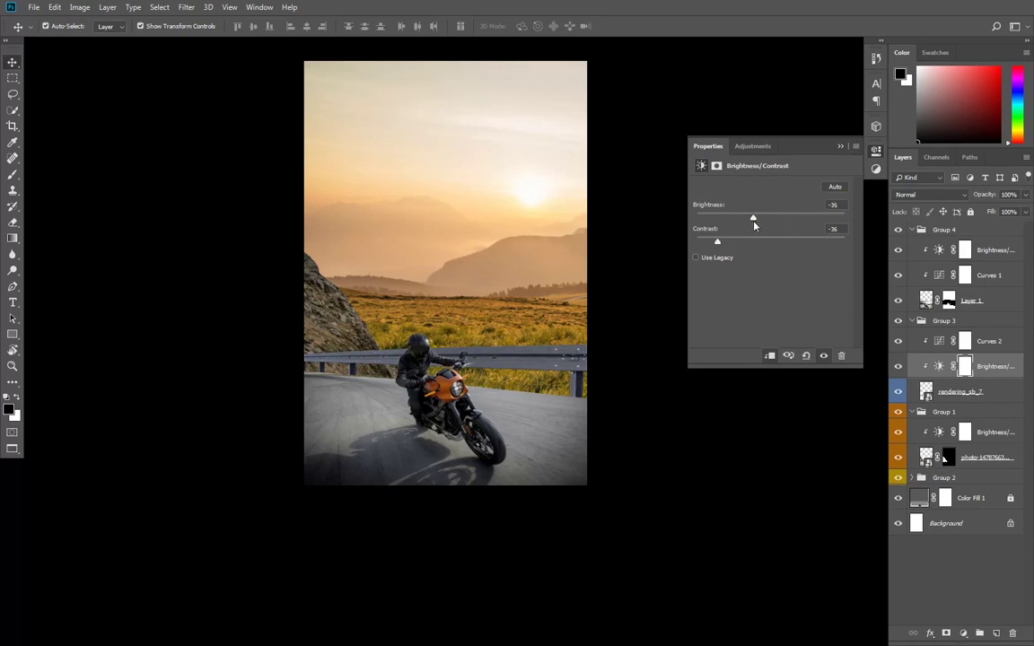
left_click(840, 146)
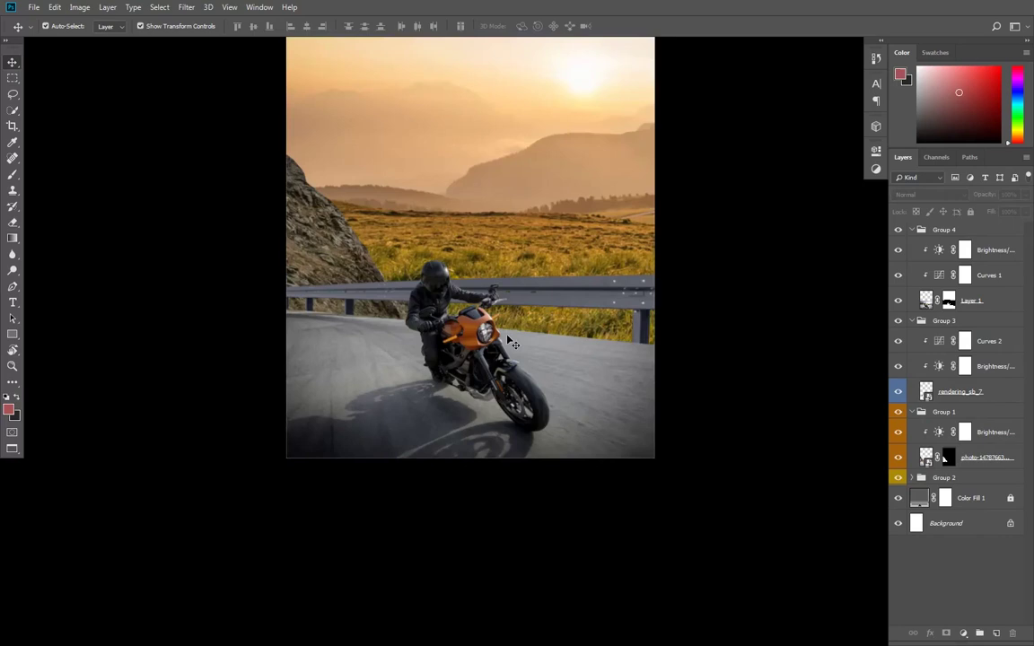
Step: Apply an Inner Shadow style to the guardrail layer and colour it pale yellow ffde9a, sampled from the sunset sky
scroll(508, 342, "up", 1)
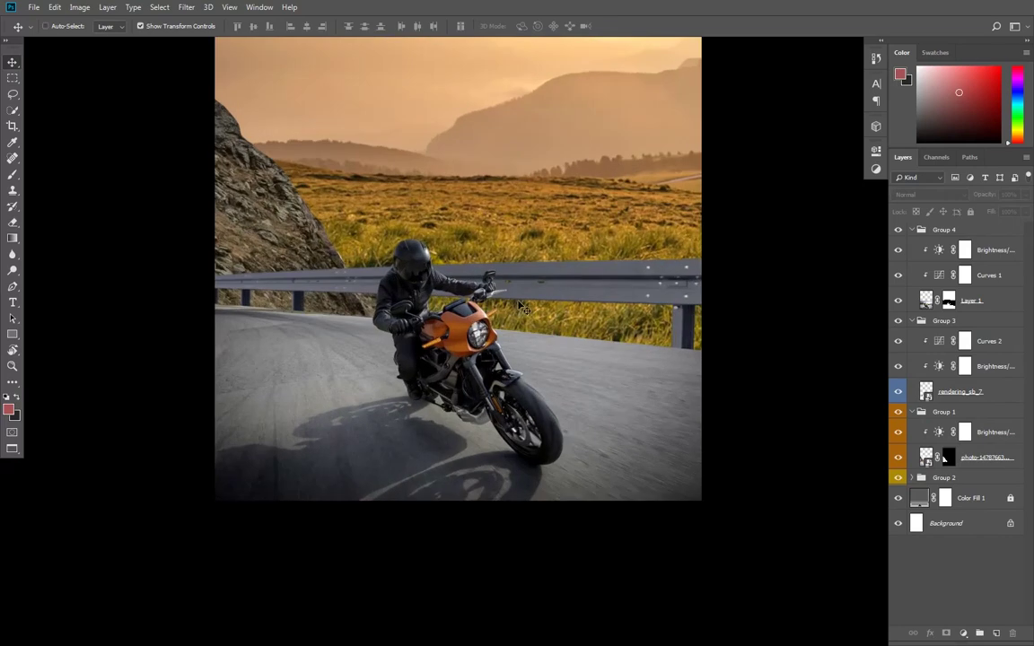
left_click(577, 291)
left_click(931, 633)
left_click(933, 549)
left_click_drag(444, 101, 430, 405)
left_click(556, 443)
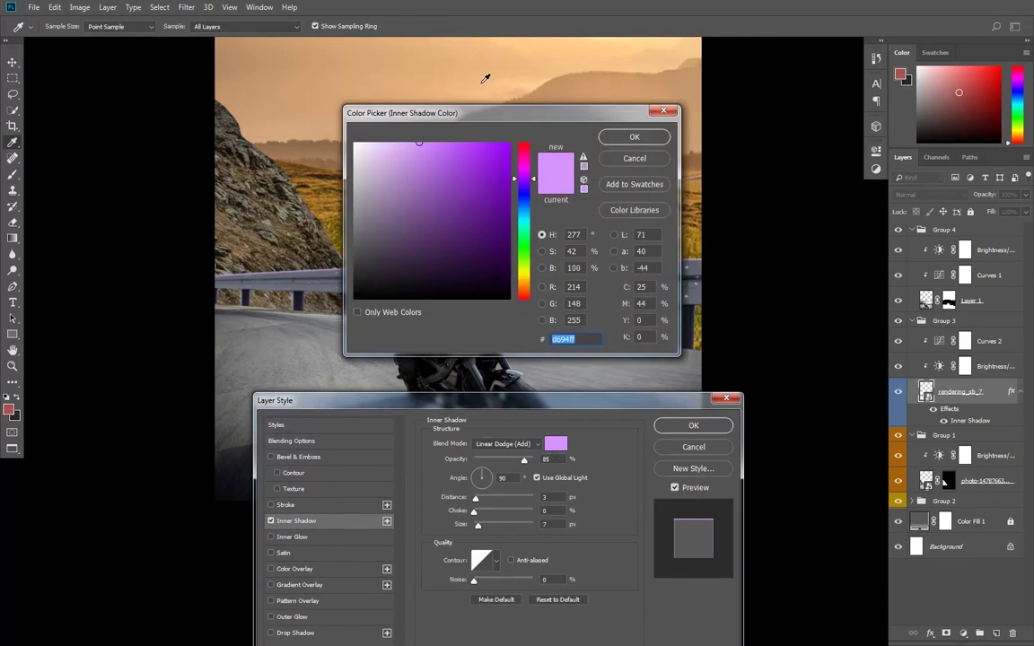
left_click(622, 42)
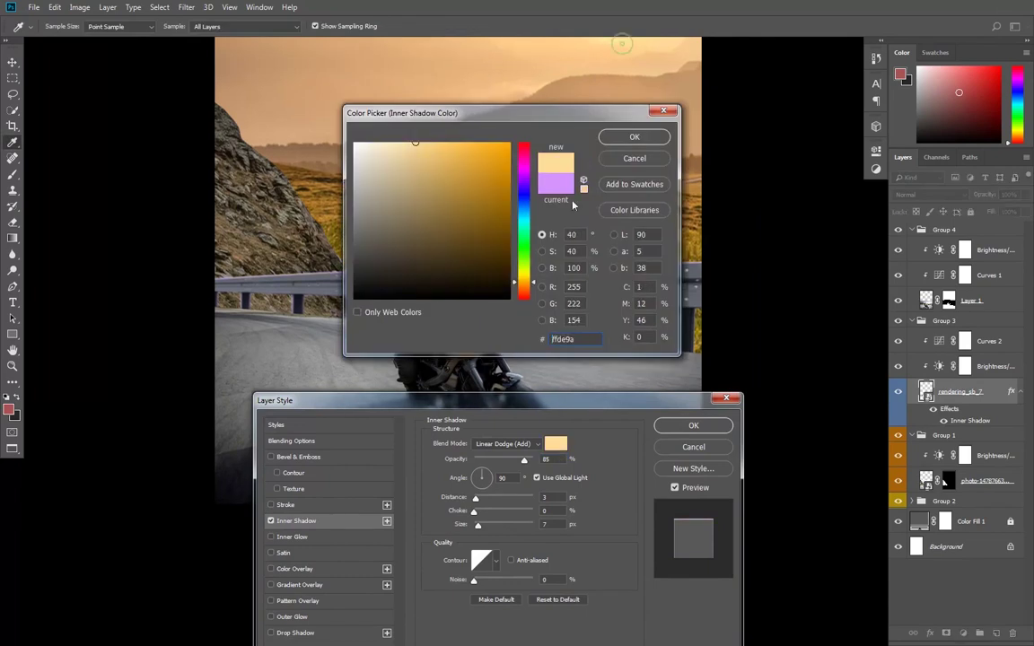
left_click(613, 138)
Step: Set the inner shadow's opacity to 100% and angle to 72°, compare it with the preview off, and apply the style
left_click(536, 463)
key("Tab")
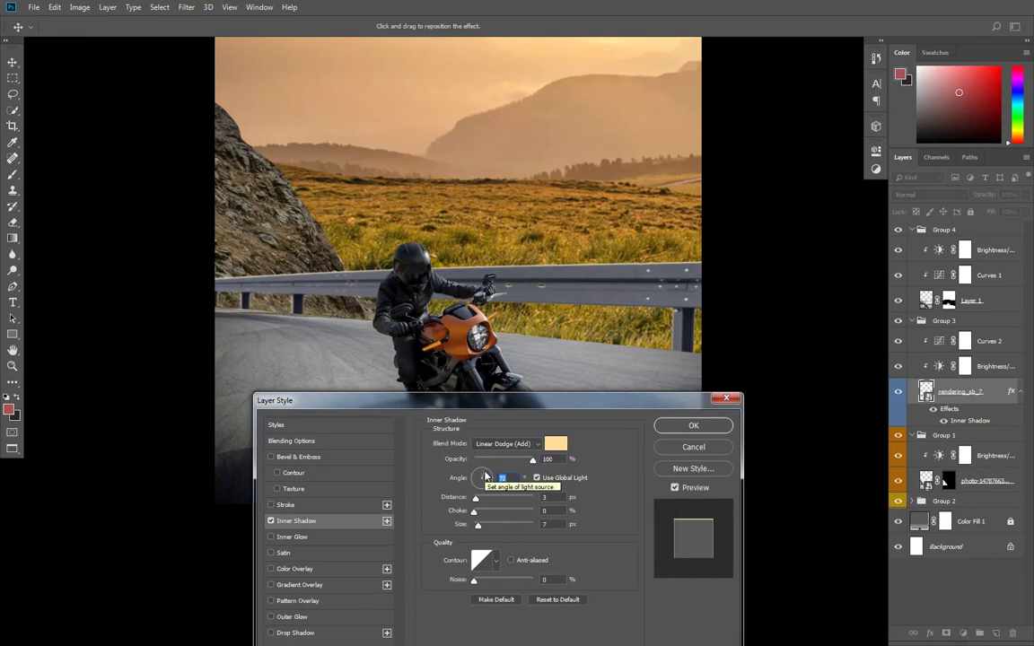
left_click(684, 488)
left_click(684, 487)
left_click(684, 487)
left_click(684, 488)
left_click(694, 427)
scroll(557, 386, "down", 5)
left_click(599, 490)
scroll(563, 373, "up", 6)
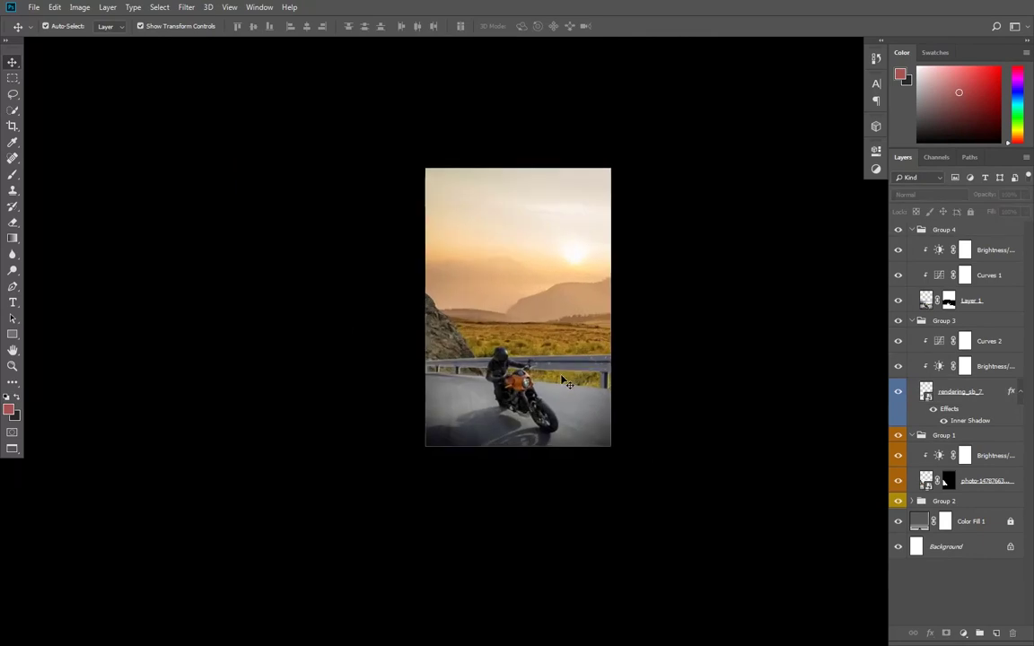
Step: Convert the guardrail's inner shadow into a separate clipped layer and add a white layer mask to it
scroll(568, 367, "up", 2)
right_click(1012, 395)
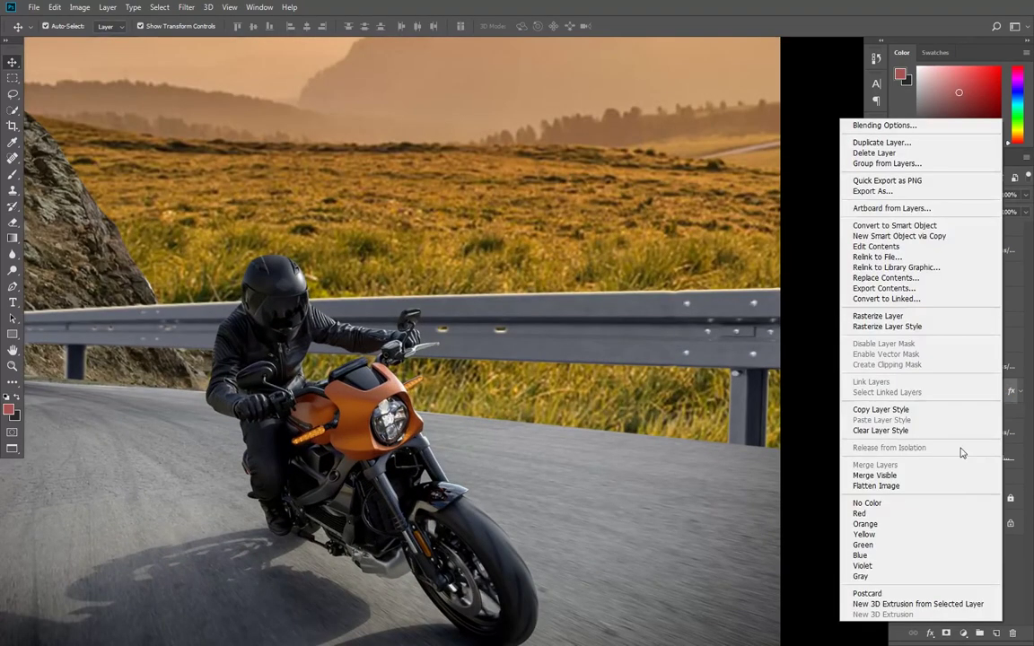
right_click(1010, 394)
left_click(952, 591)
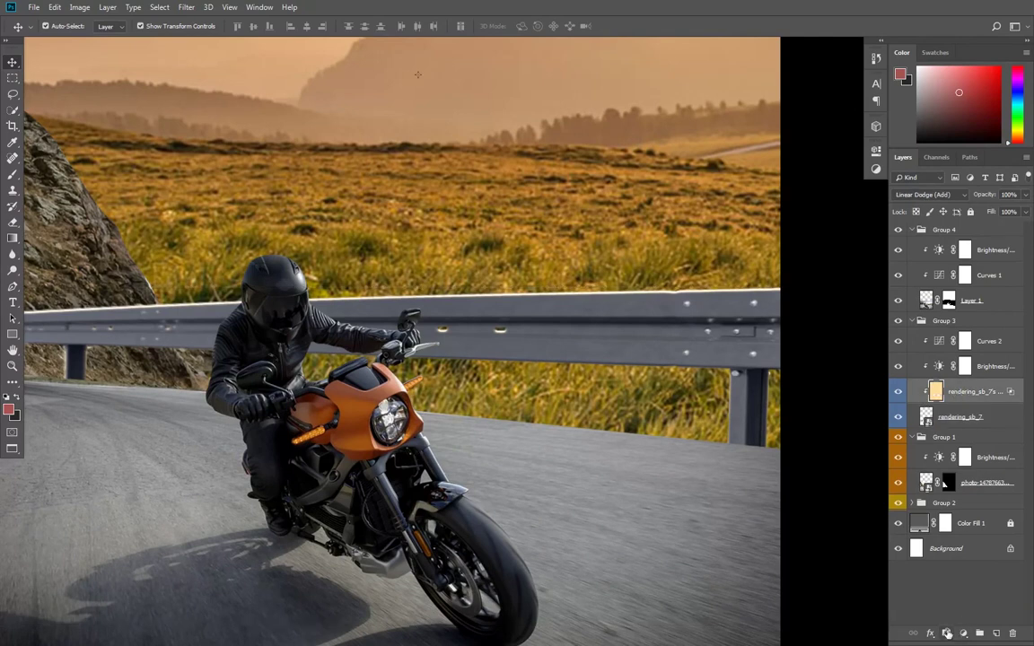
left_click(947, 634)
Step: Choose the Soft Round brush from the General Brushes group for painting on the mask
key("b")
right_click(480, 315)
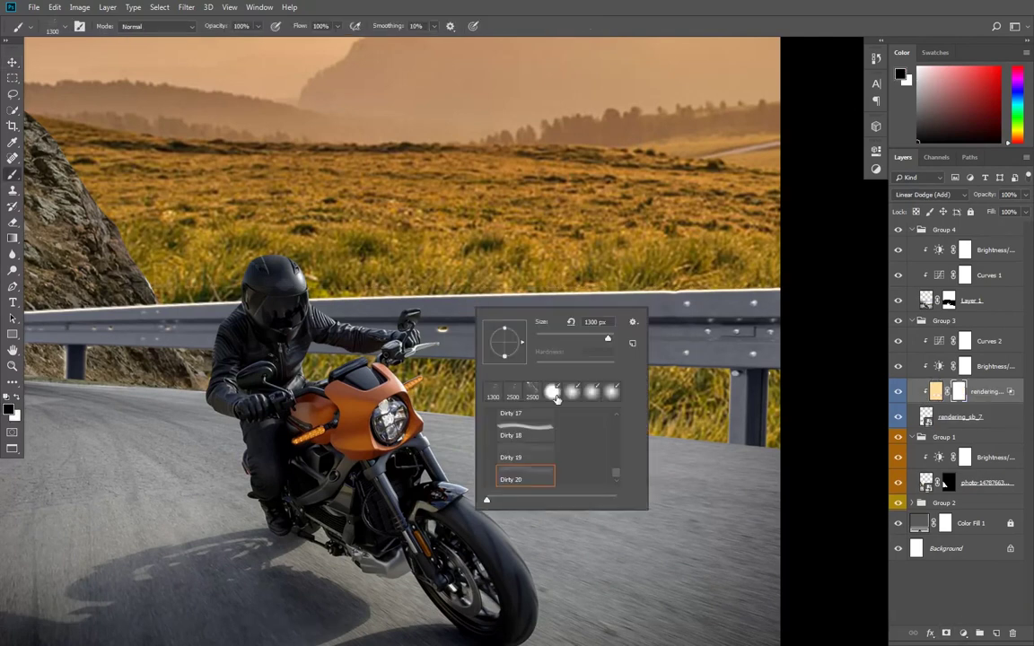
mouse_move(645, 508)
left_mouse_down()
mouse_move(713, 557)
mouse_move(715, 579)
left_mouse_up()
scroll(680, 444, "up", 5)
left_click(488, 490)
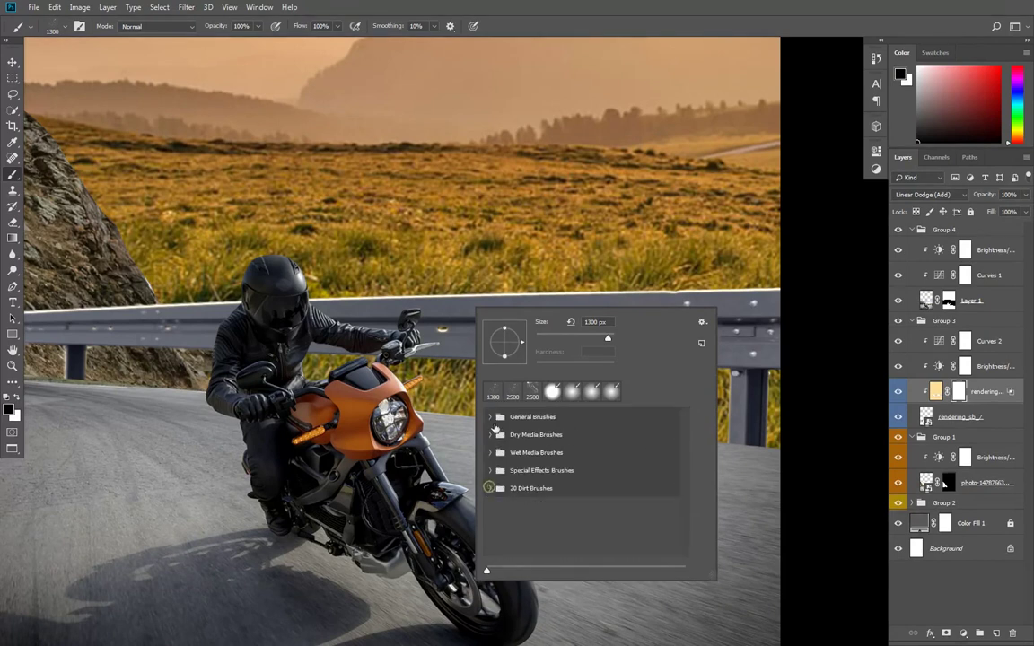
left_click(490, 417)
double_click(523, 441)
Step: Paint black on the inner shadow layer's mask along the guardrail with a 193 px brush at 42% hardness
key("ctrl+minus")
key("ctrl+minus")
mouse_move(373, 381)
left_mouse_down()
mouse_move(203, 381)
mouse_move(223, 383)
left_mouse_up()
right_click(229, 383)
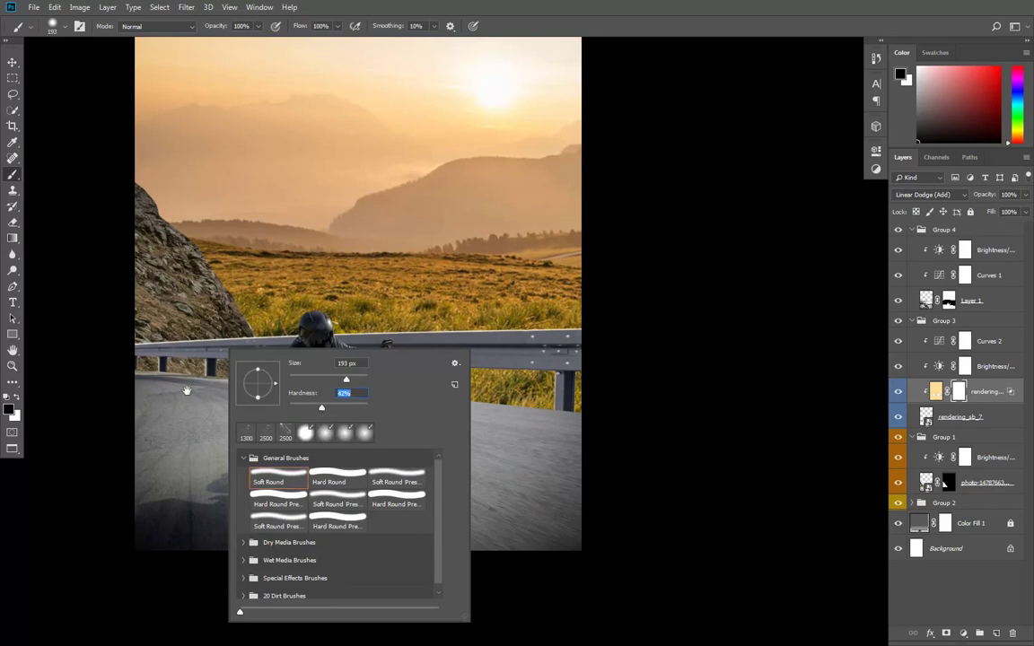
left_click(184, 390)
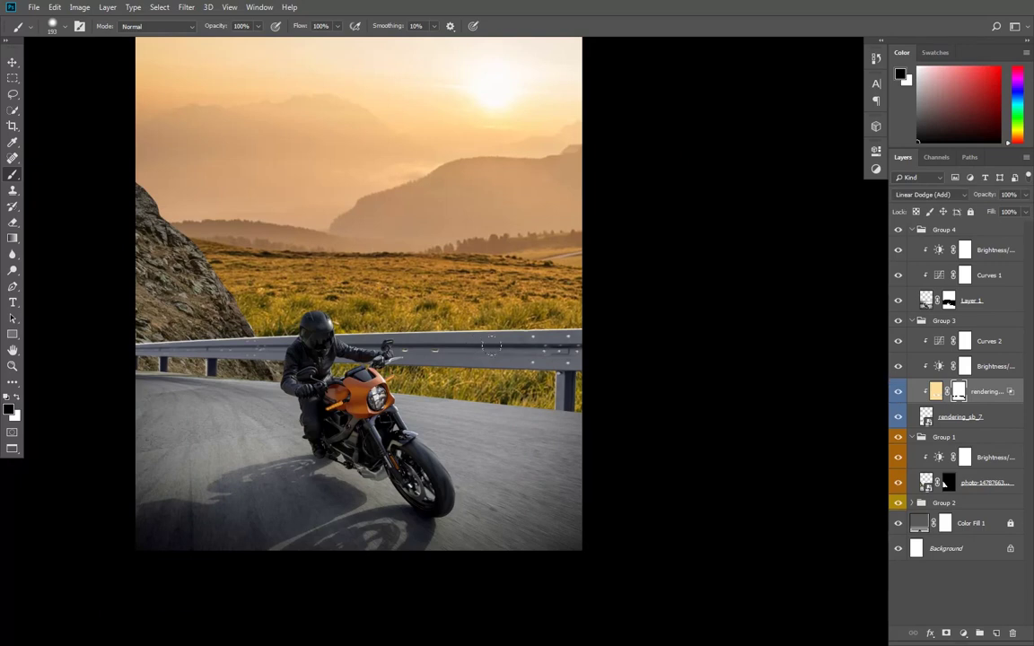
left_click(13, 63)
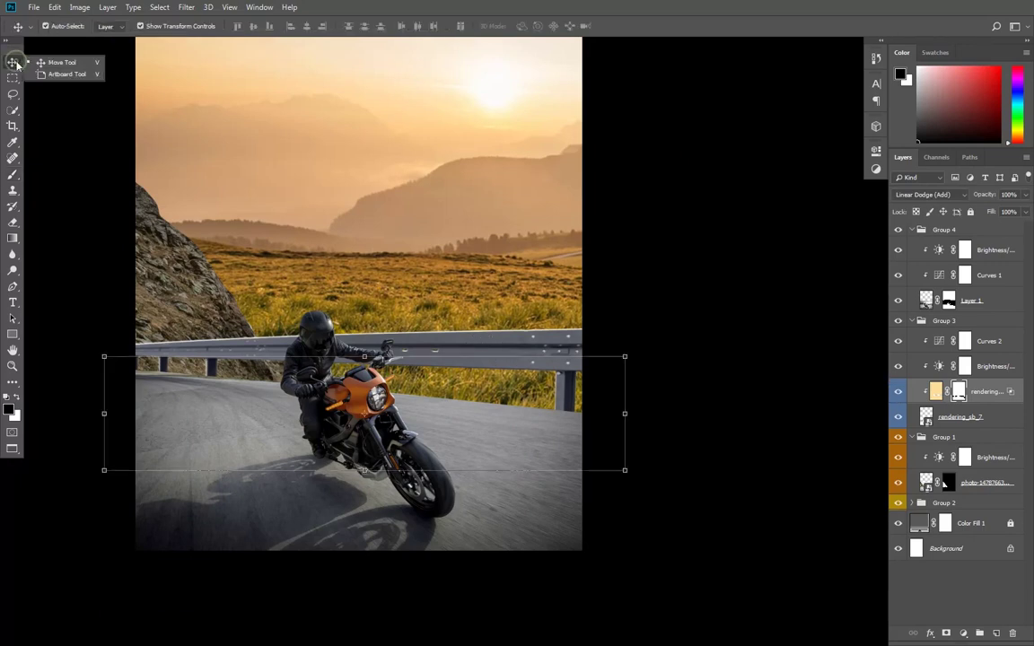
left_click(951, 395)
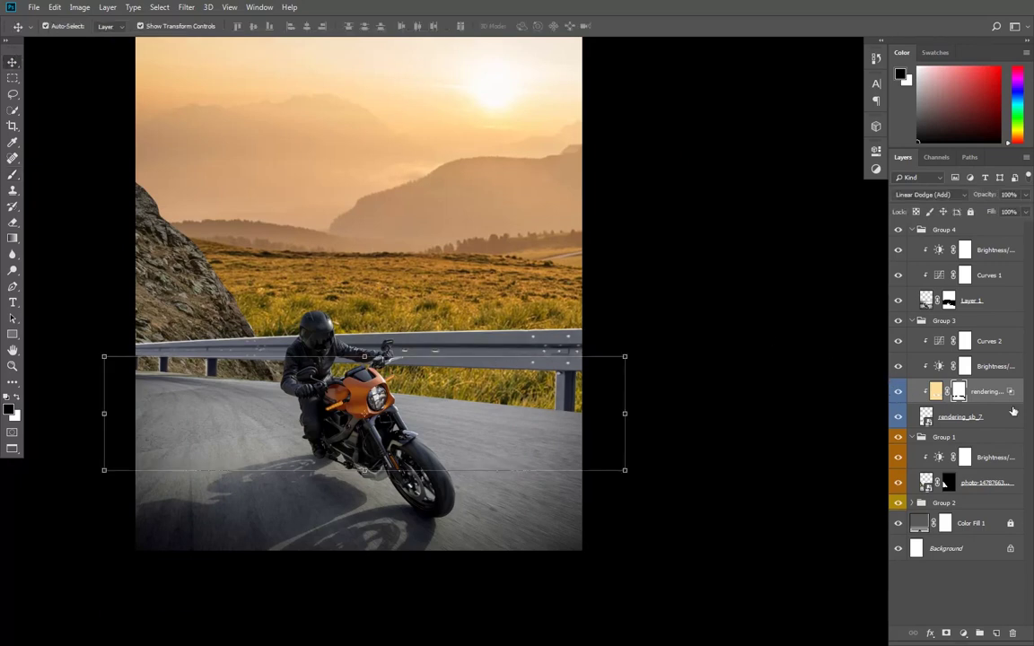
Step: Add Layer 2 clipped to rendering_sb_7, with a gray label, Overlay mode and a 50% gray fill
left_click(986, 420)
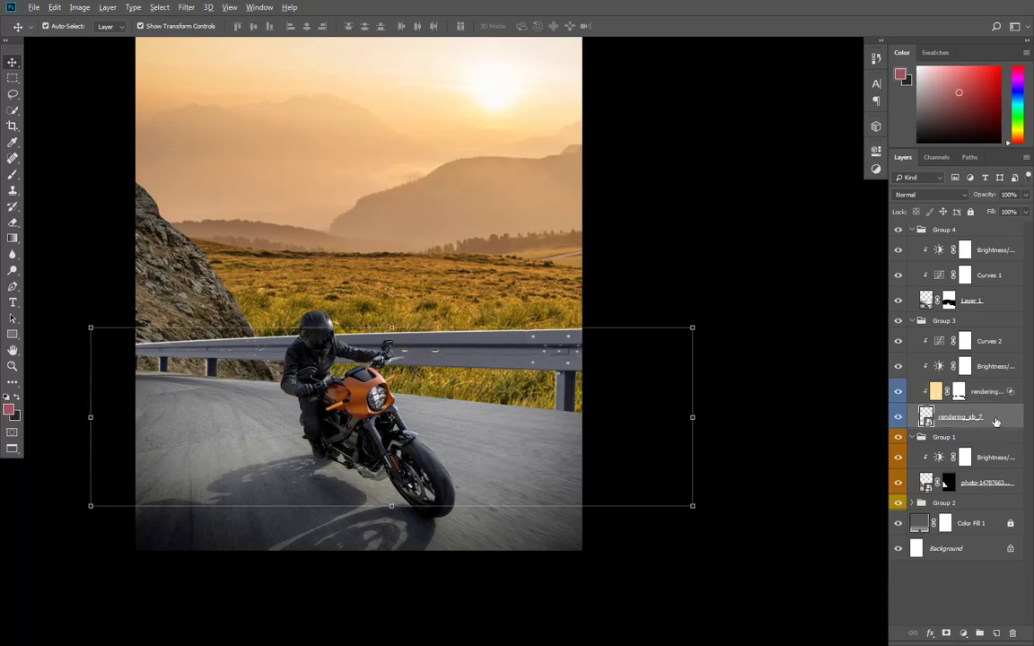
left_click(996, 634, "alt")
left_click(503, 214)
left_click(409, 289)
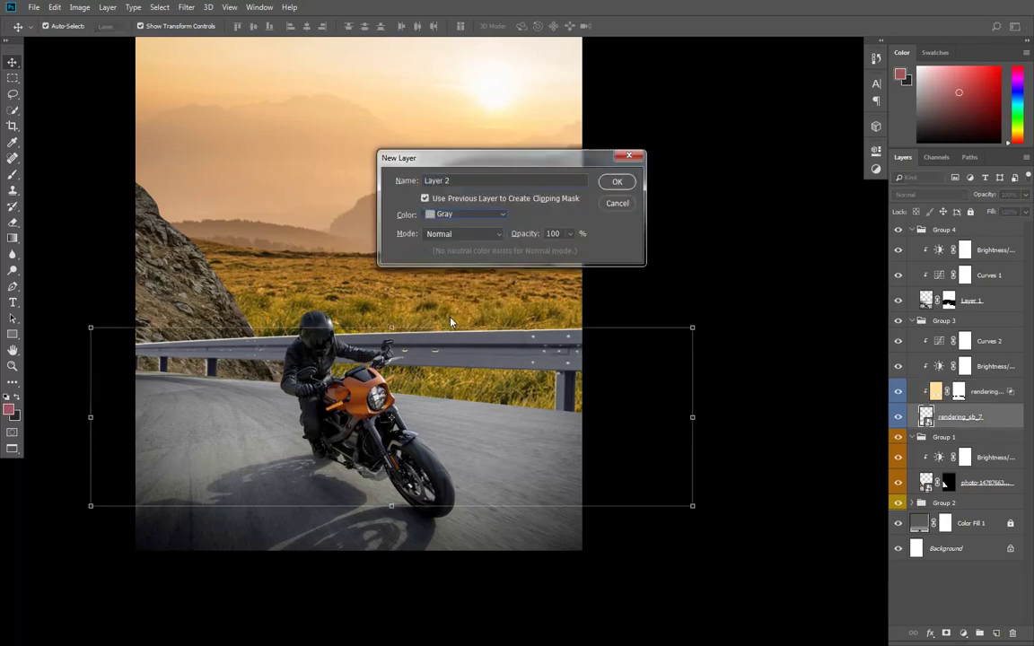
left_click(462, 234)
left_click(440, 397)
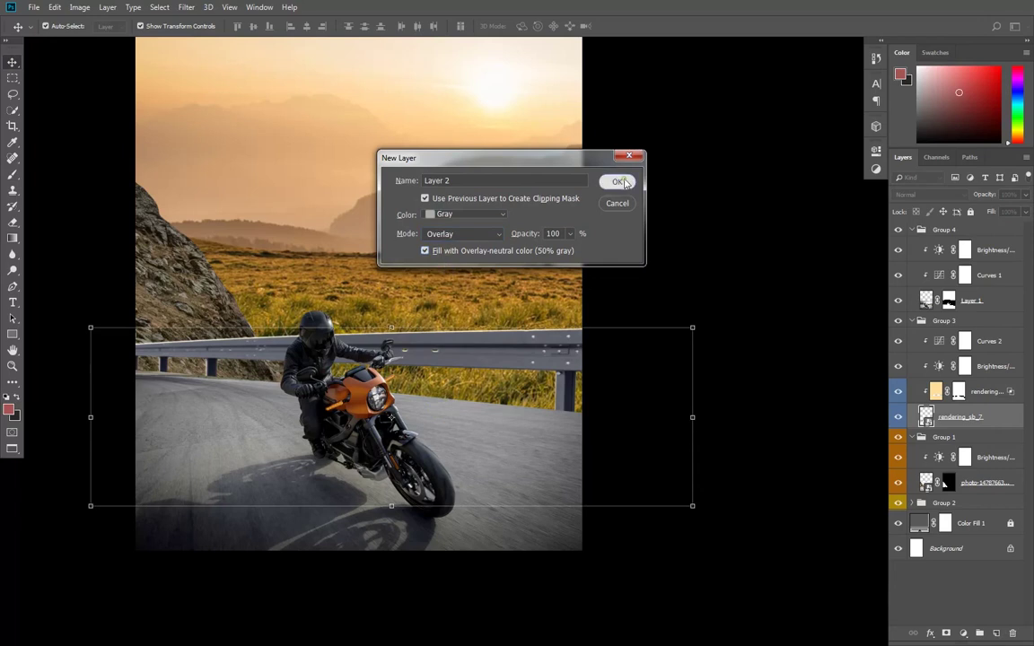
left_click(617, 182)
Step: Darken the guardrail on Layer 2 using the Burn tool on midtones at 13% exposure with a 272 px brush
left_click(13, 286)
left_click(12, 270)
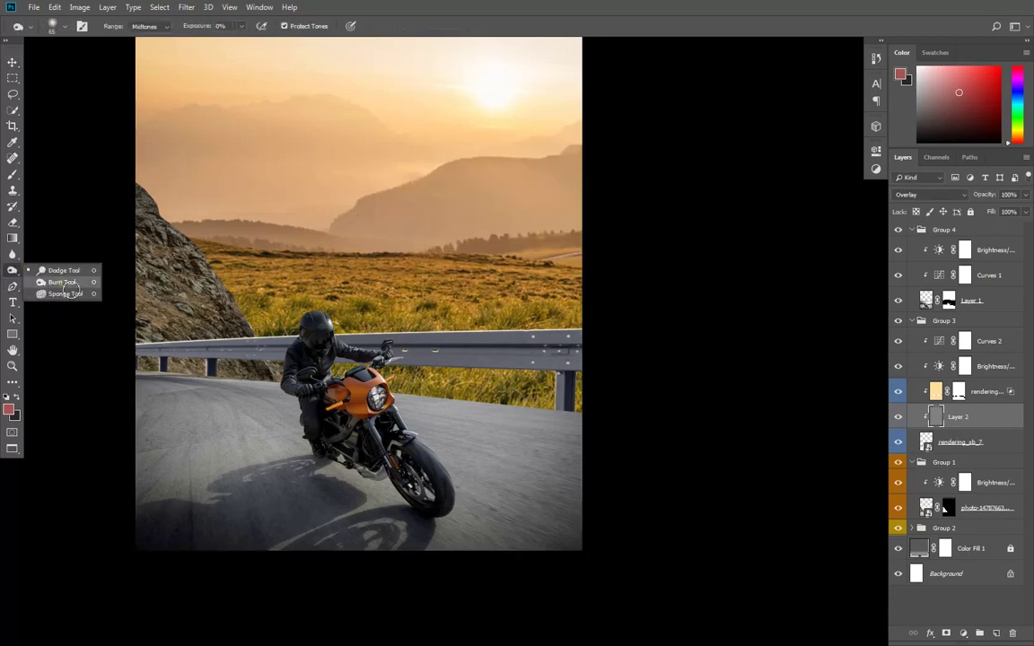
left_click(62, 282)
scroll(324, 380, "up", 2)
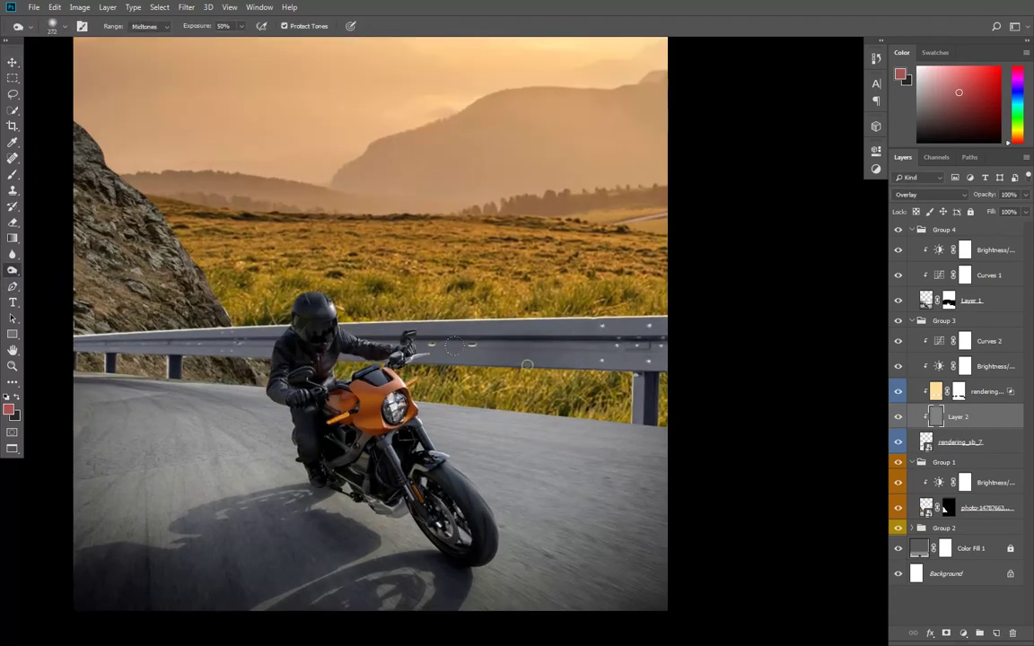
scroll(597, 361, "down", 2)
scroll(456, 278, "up", 2)
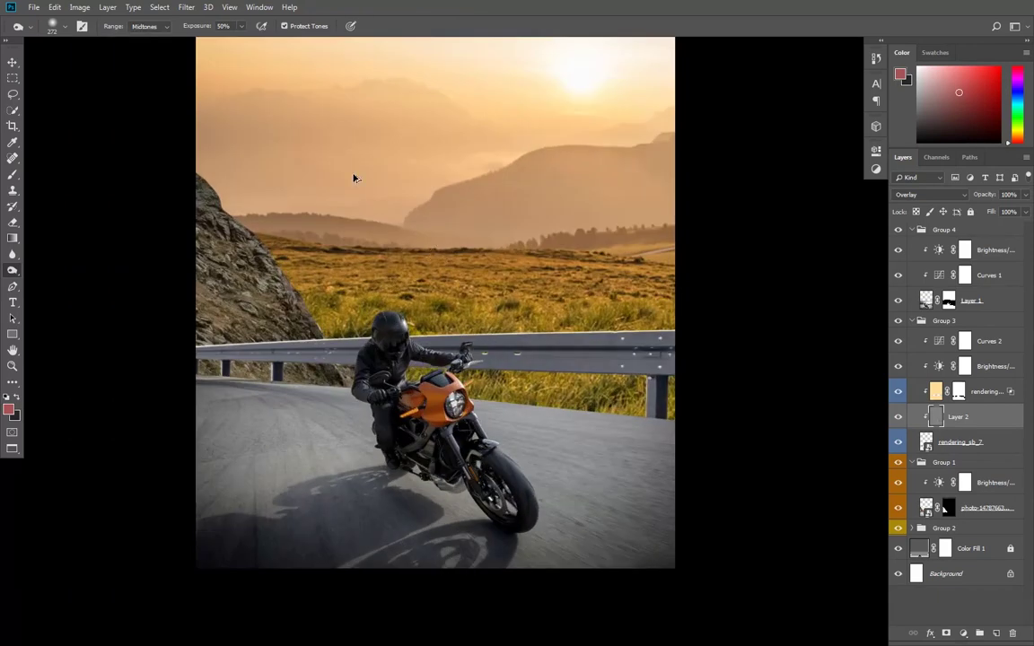
left_click_drag(203, 30, 182, 33)
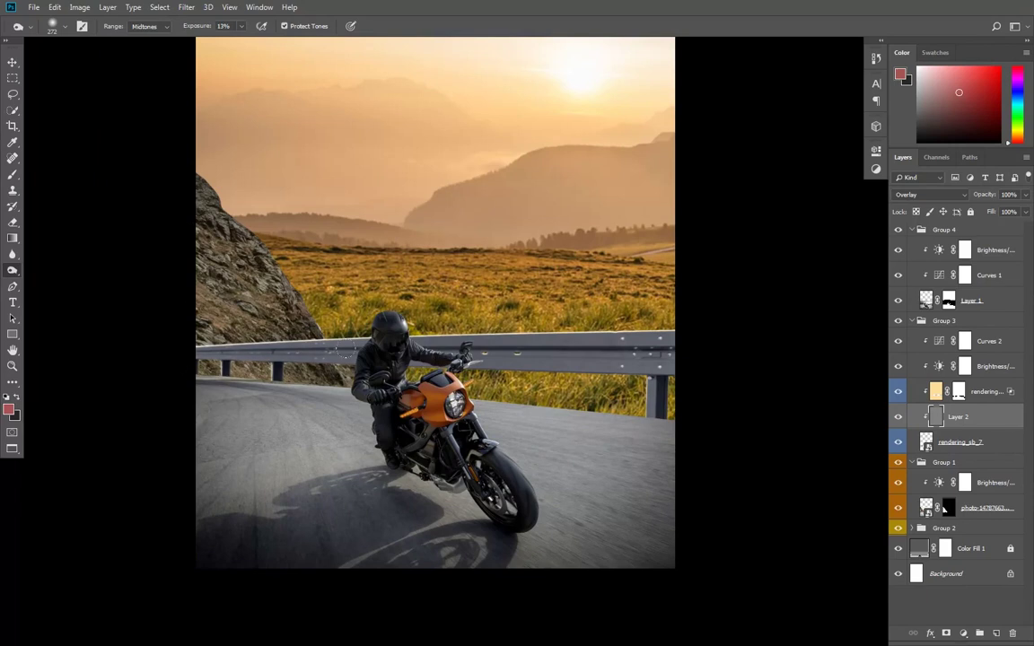
left_click_drag(542, 342, 636, 355)
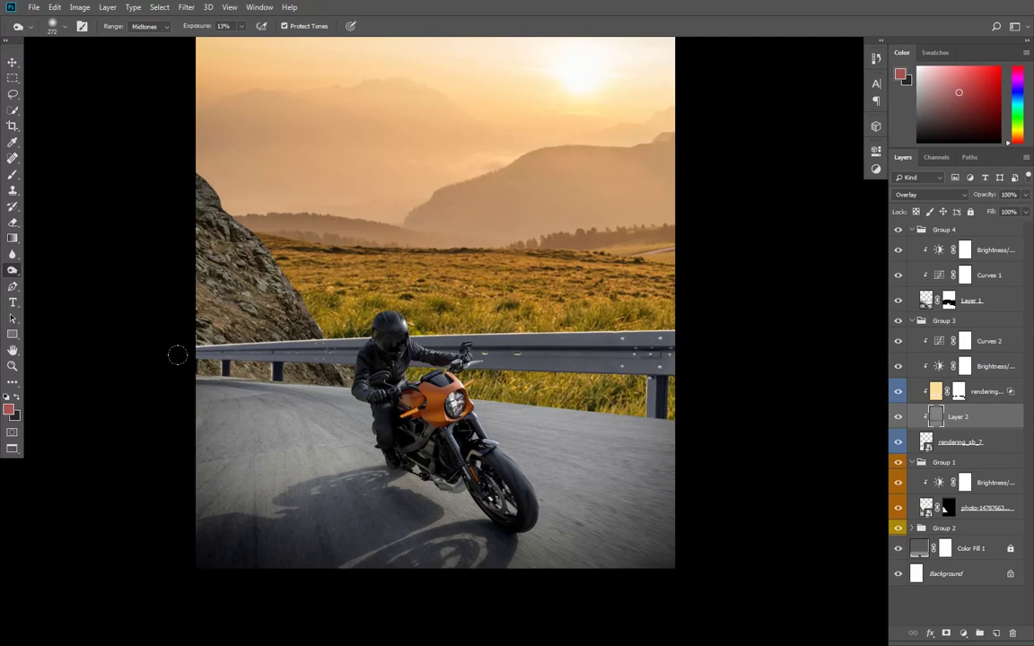
Step: Reduce the Burn brush to 8 px and darken fine detail along the guardrail's upper edge
scroll(428, 343, "down", 7)
scroll(473, 353, "up", 8)
right_click(528, 334, "alt")
left_click_drag(528, 336, 501, 339)
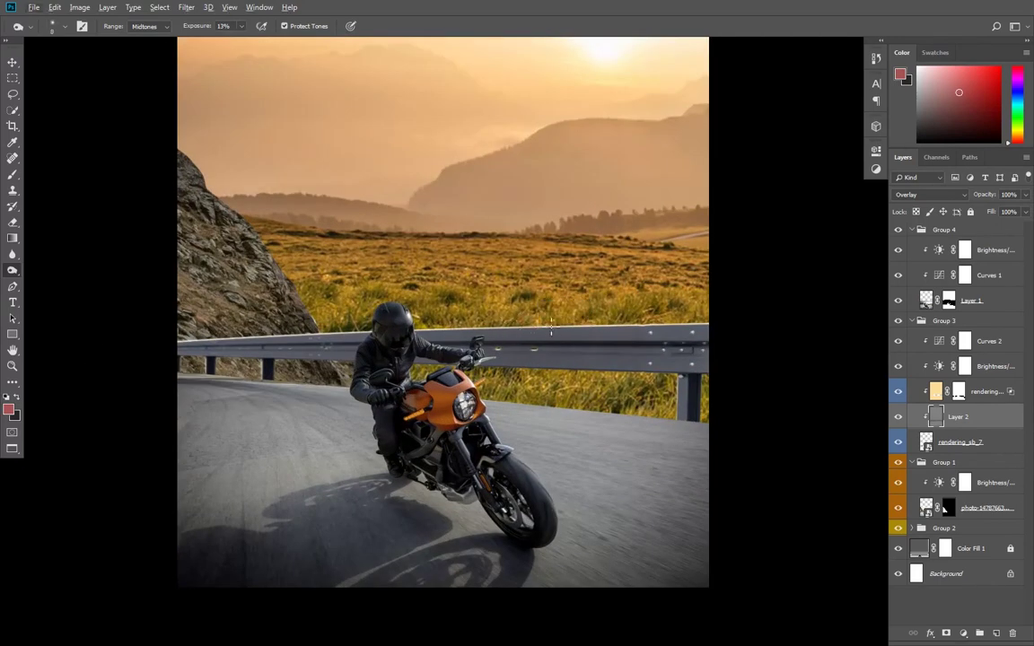
scroll(605, 292, "up", 8)
scroll(551, 294, "down", 7)
Step: Burn the guardrail and its posts with an 80 px brush, and compare the image with and without Layer 2
key("]")
key("]")
key("]")
key("]")
key("]")
key("]")
key("]")
right_click(544, 324, "alt")
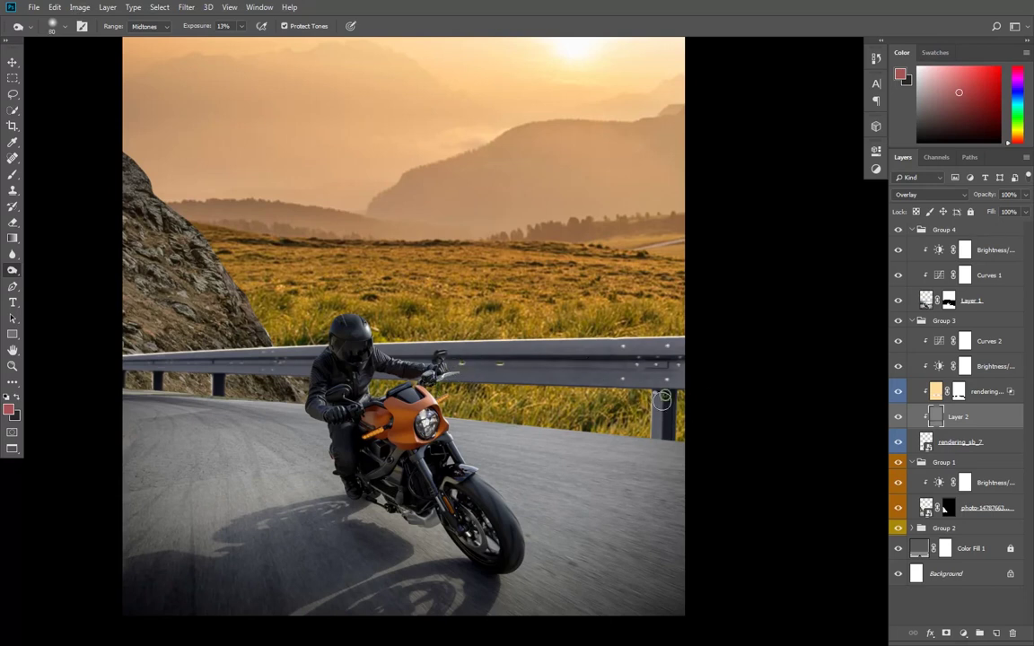
scroll(395, 378, "down", 1)
scroll(395, 377, "down", 2)
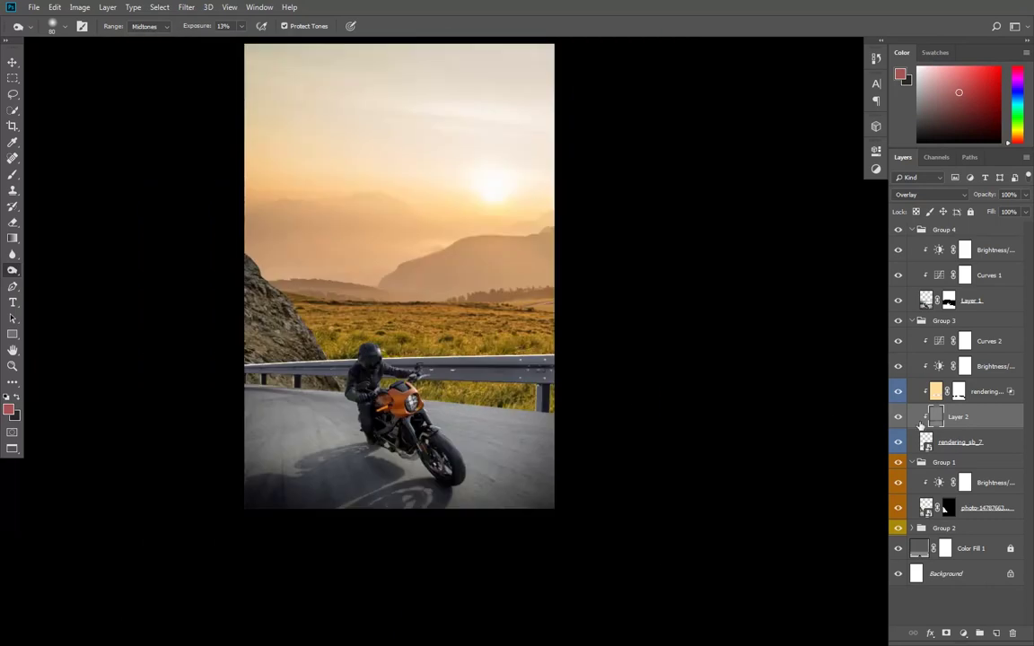
left_click(896, 420)
scroll(525, 381, "up", 2)
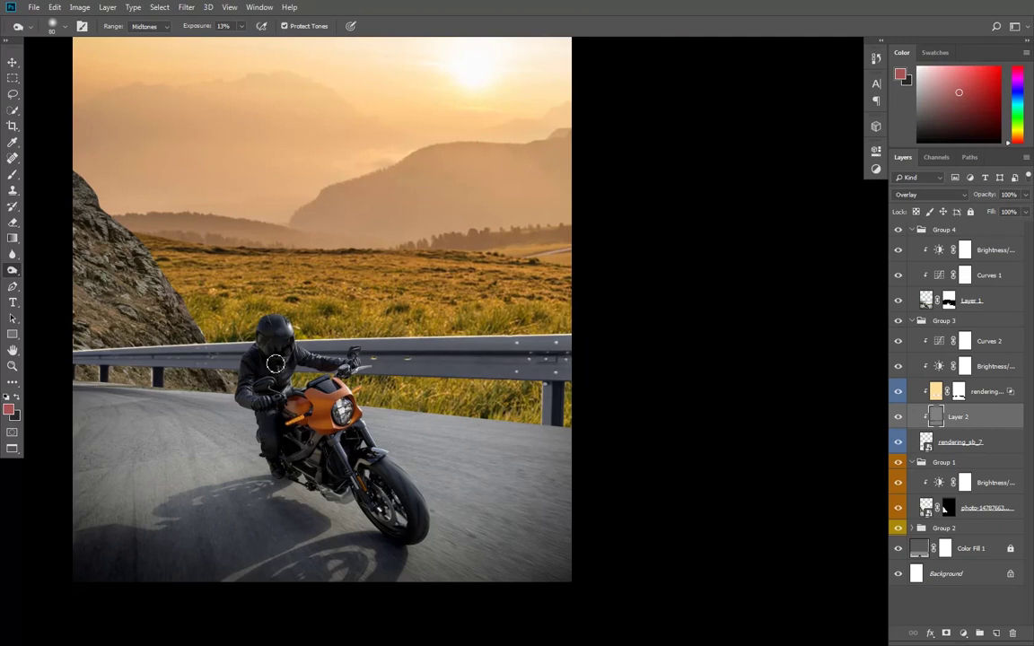
Step: Paint black with a 193 px brush on Group 1's Brightness/Contrast mask along the rock's sunlit edge
scroll(229, 359, "down", 2)
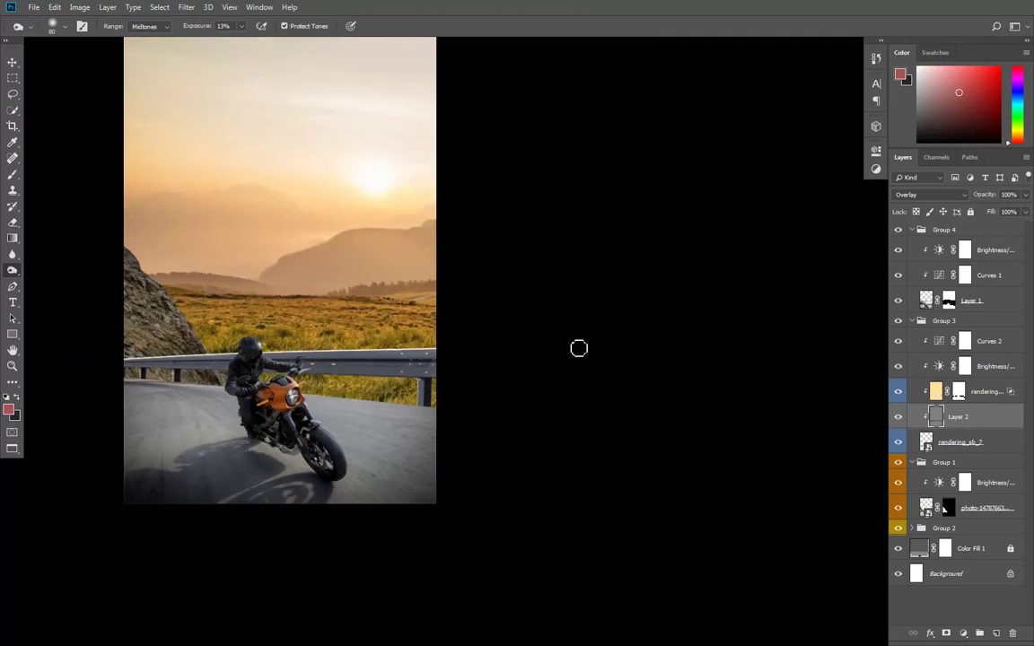
left_click(974, 505)
left_click(926, 482)
scroll(175, 251, "up", 2)
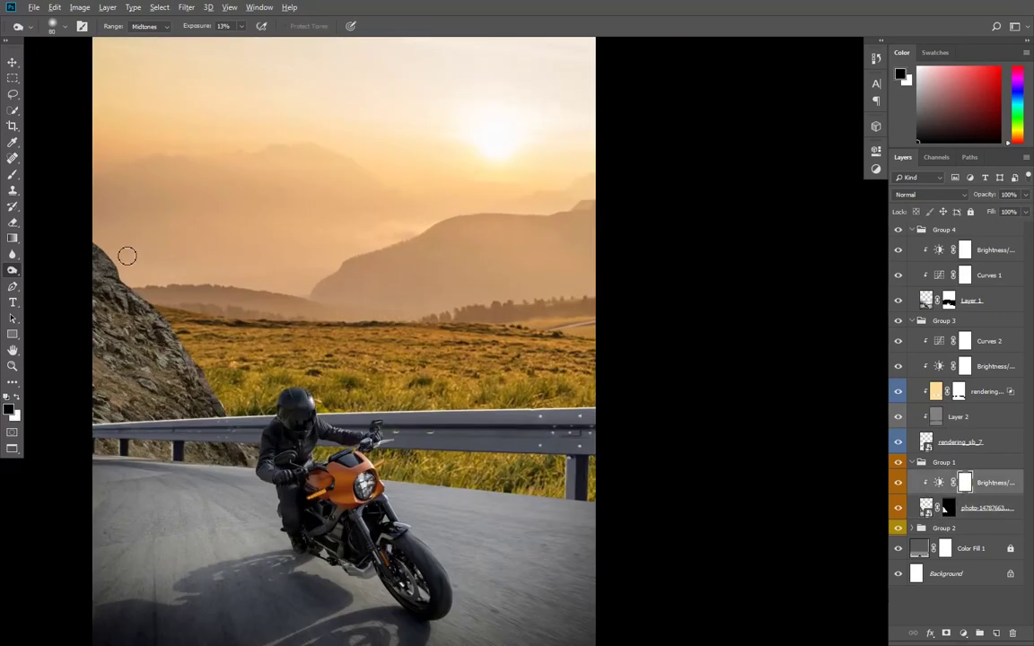
key("b")
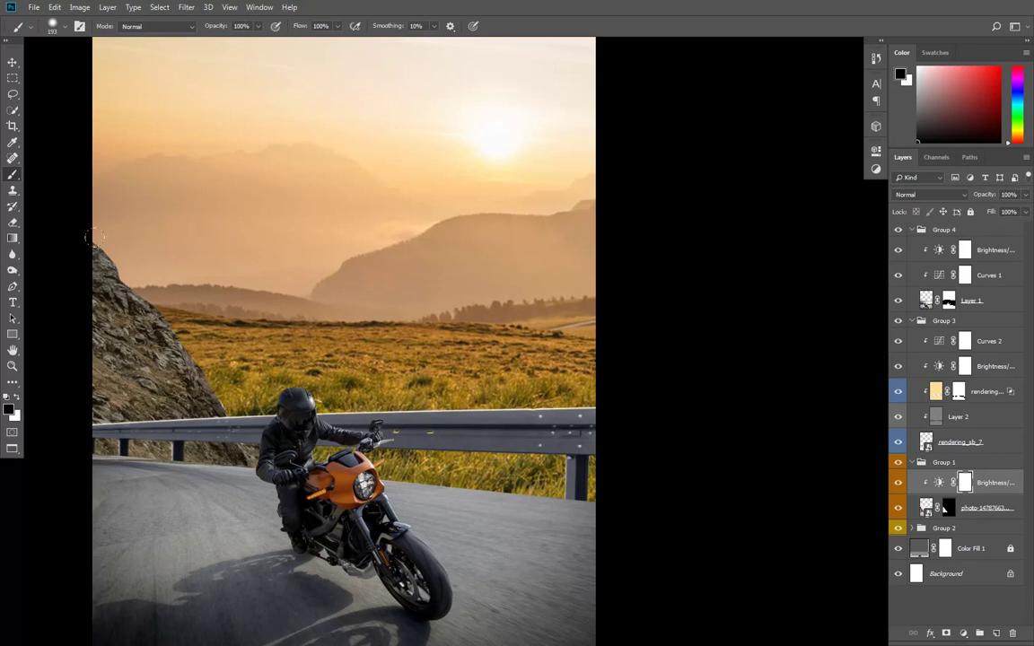
left_click_drag(223, 406, 226, 414)
scroll(315, 345, "down", 5)
scroll(326, 348, "up", 3)
Step: Add Layer 3 clipped to the rock photo in Group 1, with a gray label, Overlay mode and a 50% gray fill
left_click(13, 63)
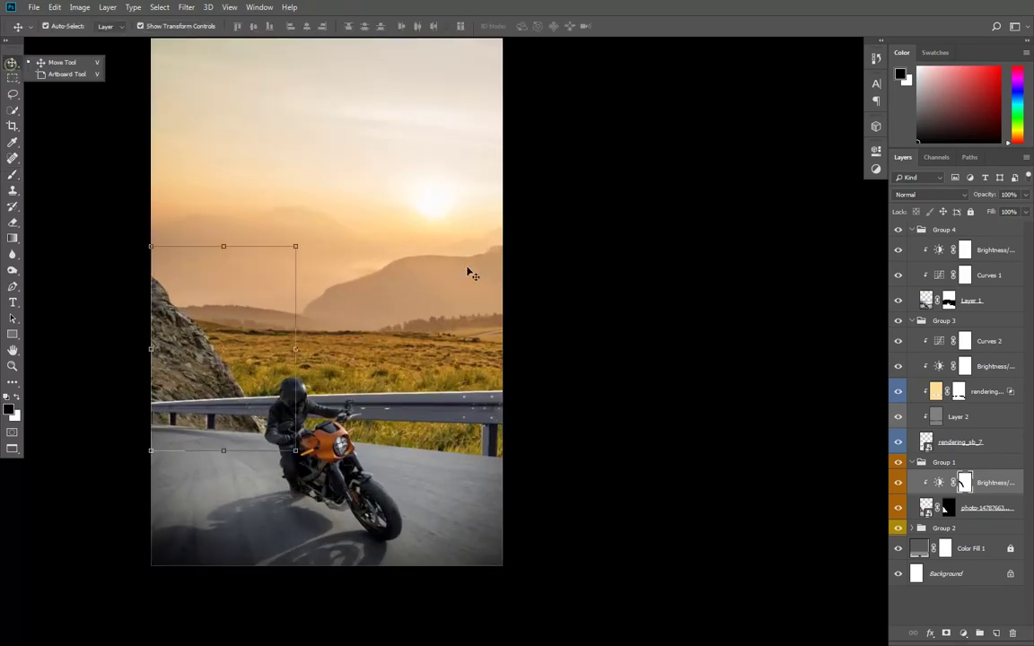
left_click(987, 514)
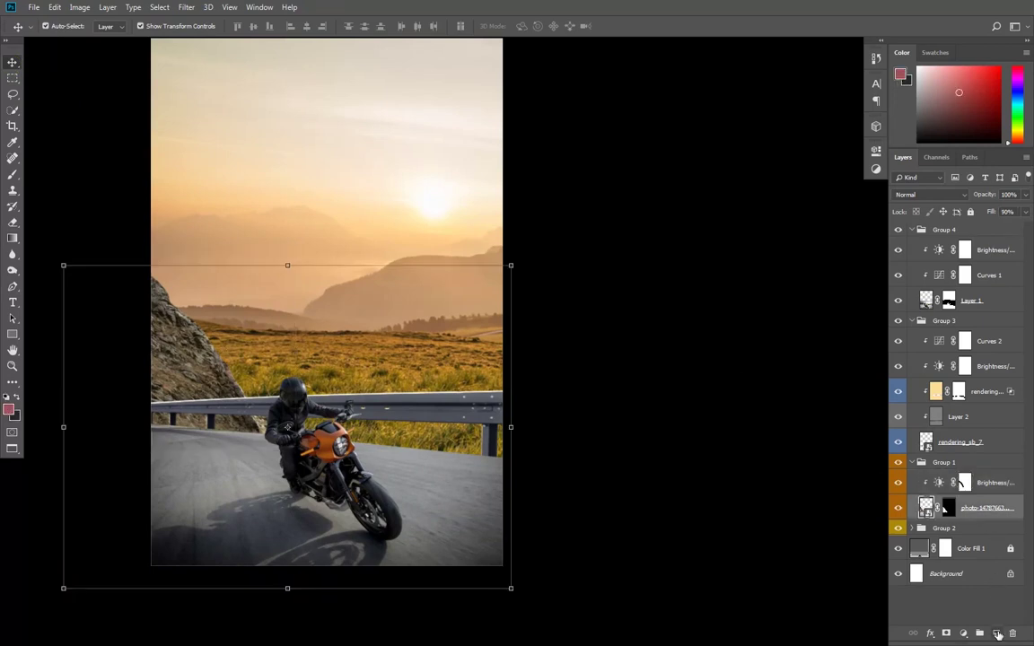
left_click(996, 633, "alt")
left_click(464, 214)
left_click(467, 318)
left_click(462, 233)
left_click(444, 406)
left_click(424, 250)
left_click(617, 181)
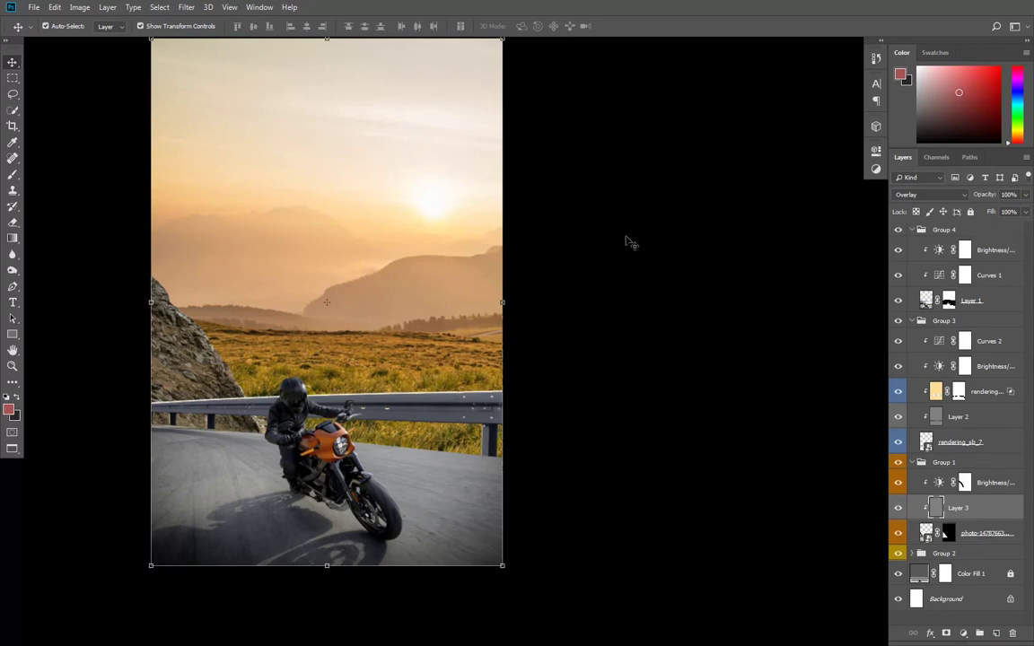
Step: Burn the rock on Layer 3 using a 255 px brush on midtones at 13% exposure
right_click(13, 270)
left_click(56, 262)
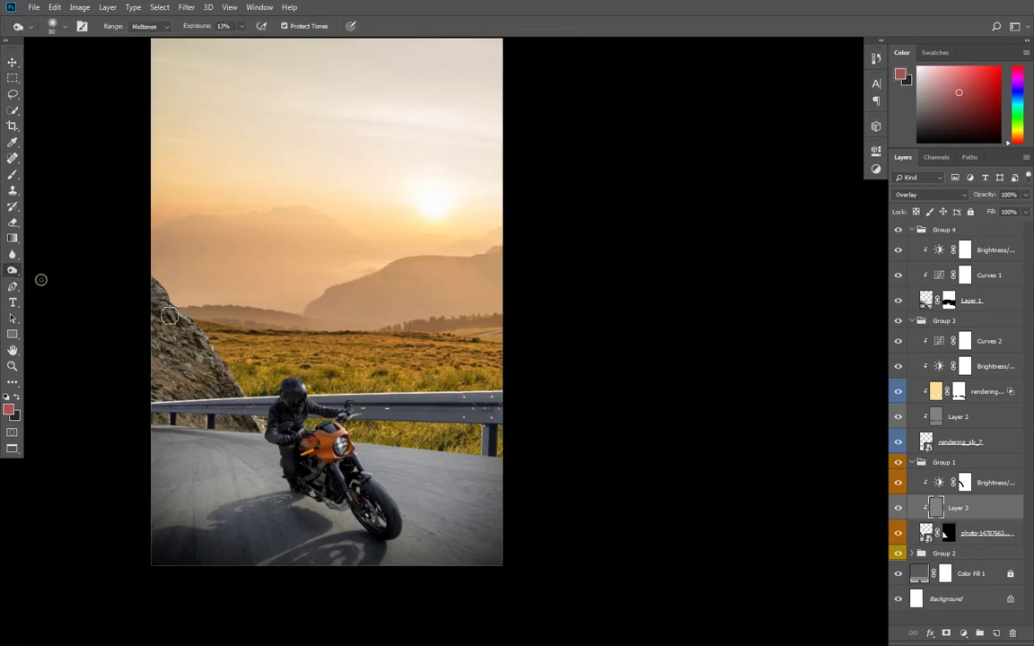
left_click_drag(312, 335, 317, 334)
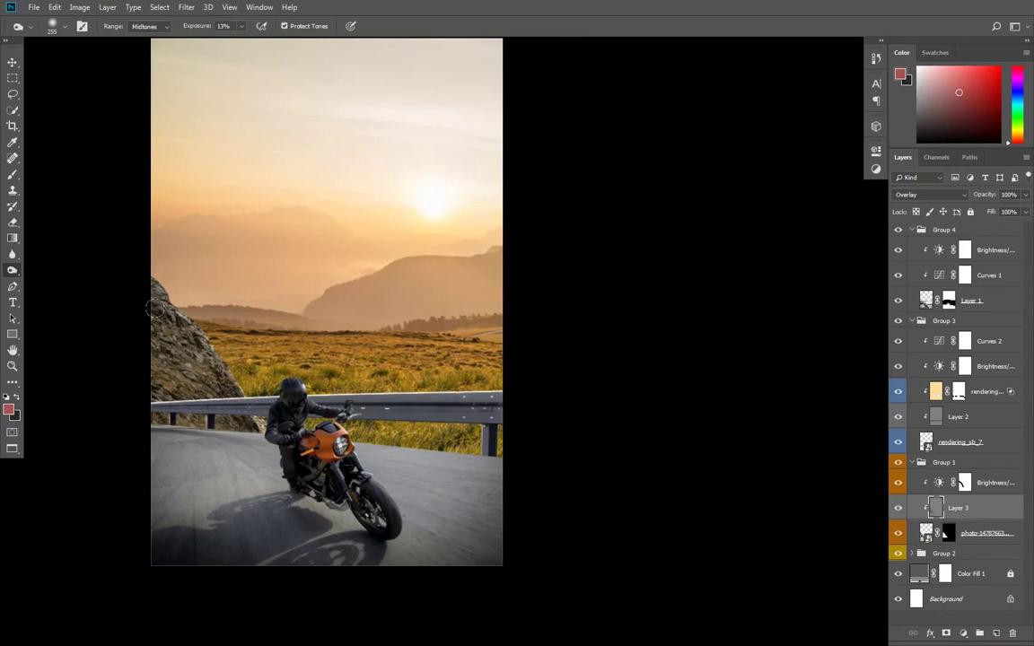
scroll(327, 301, "down", 1)
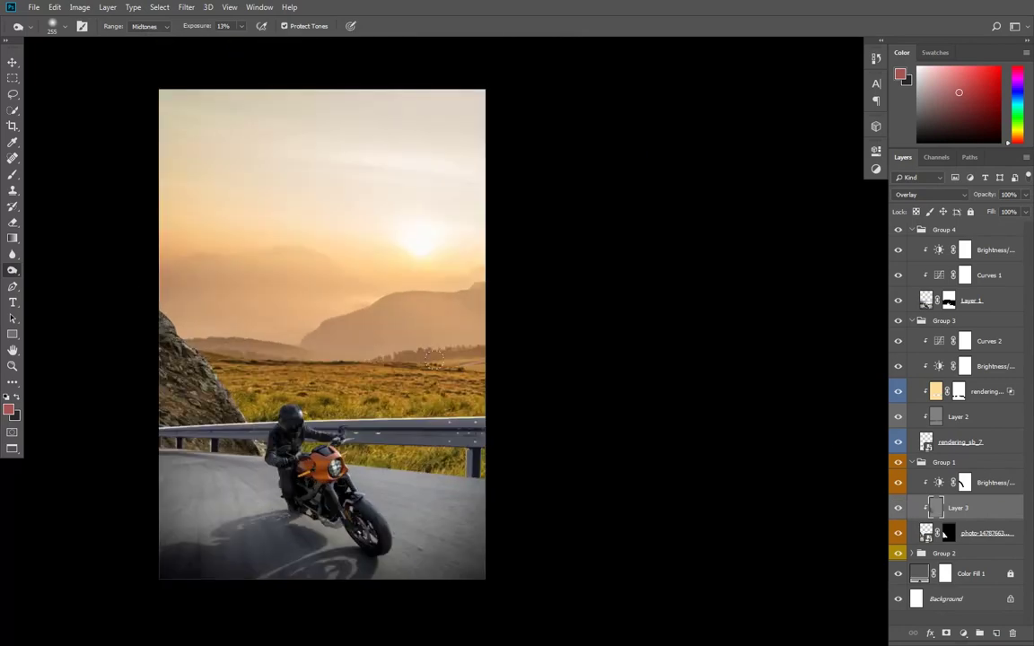
Step: Add a clipped Hue/Saturation adjustment to the rock photo with Saturation -26 and Lightness +9
left_click(1002, 539)
left_click(963, 634)
left_click(970, 519)
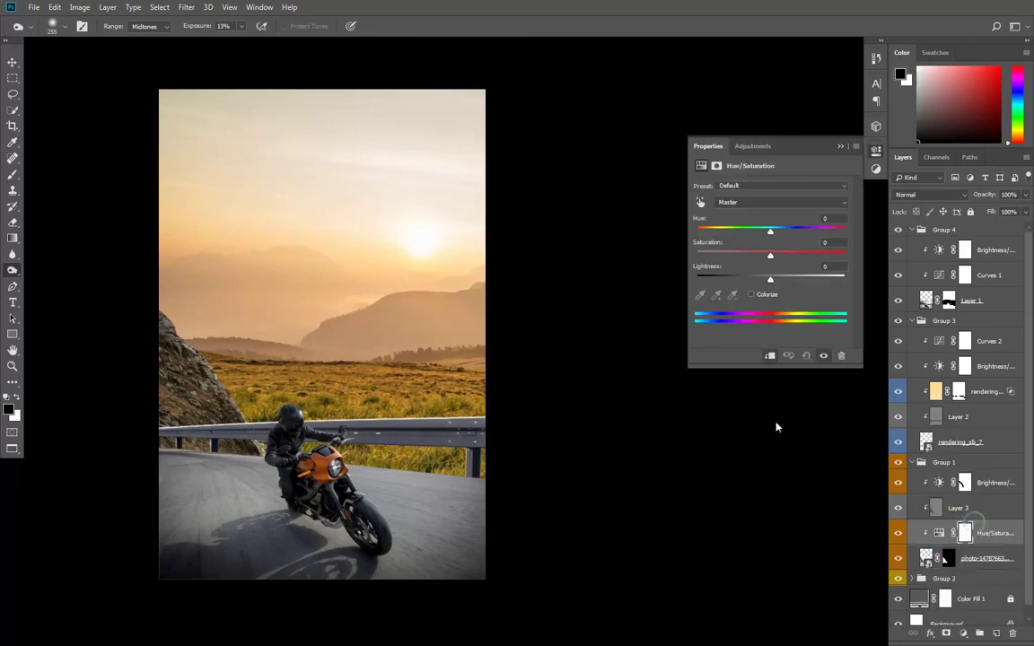
left_click_drag(769, 255, 778, 281)
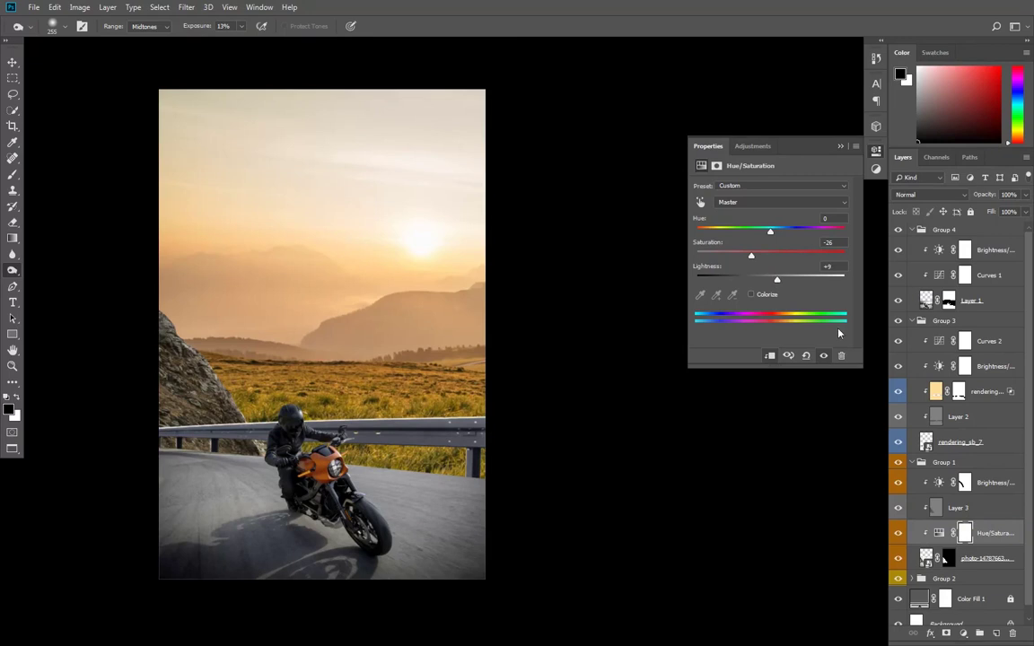
left_click(840, 146)
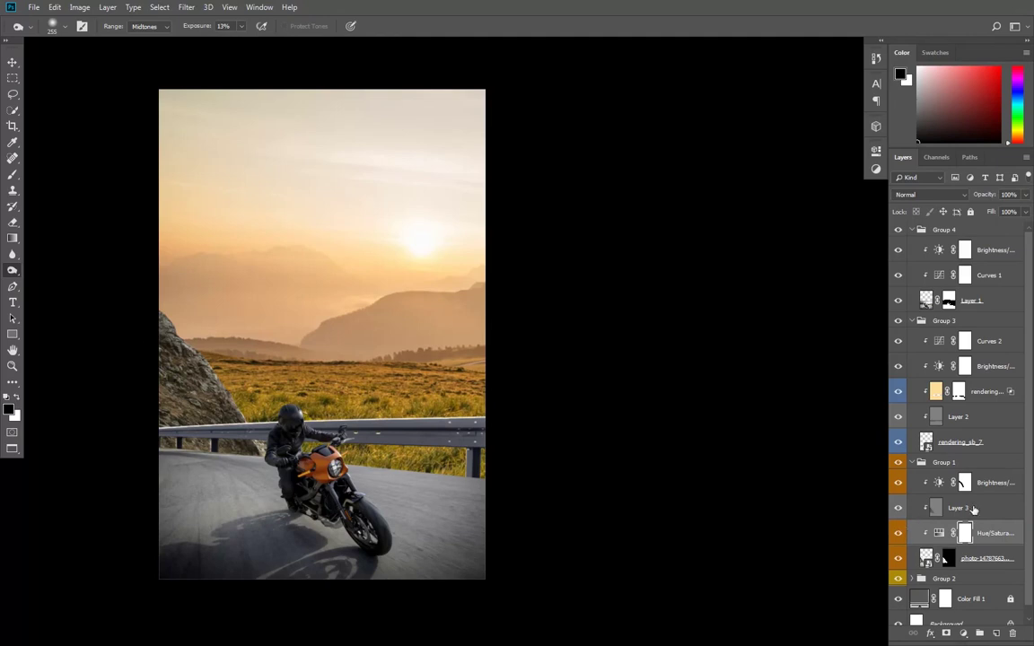
Step: Compare the rock with and without Layer 3, and collapse Group 1 and Group 3
left_click(974, 509)
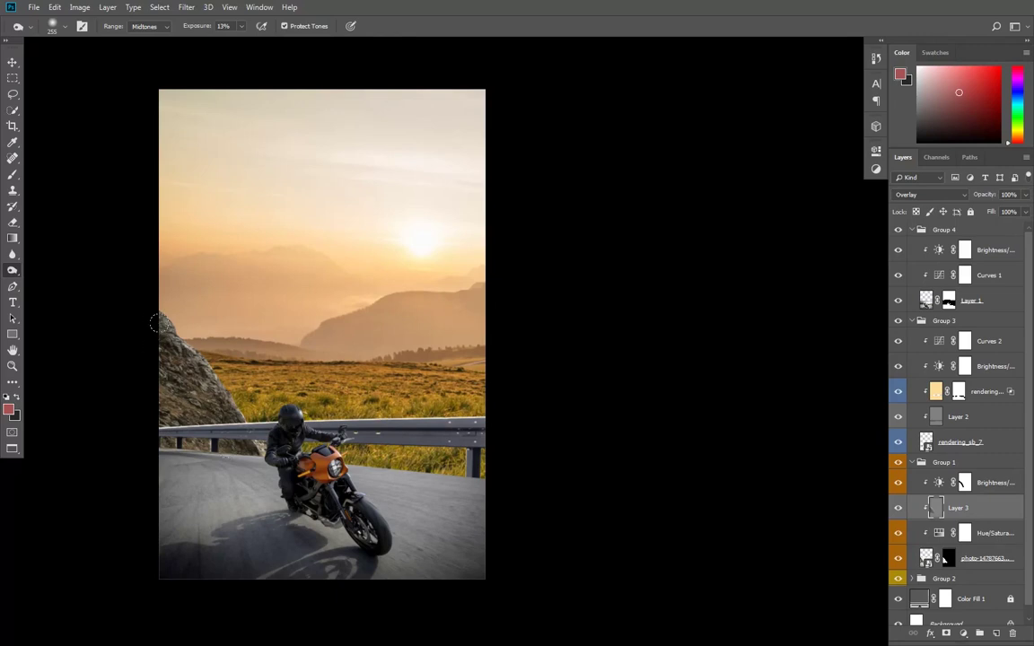
left_click(897, 509)
left_click(897, 510)
left_click(911, 463)
scroll(489, 428, "down", 3)
scroll(409, 431, "up", 2)
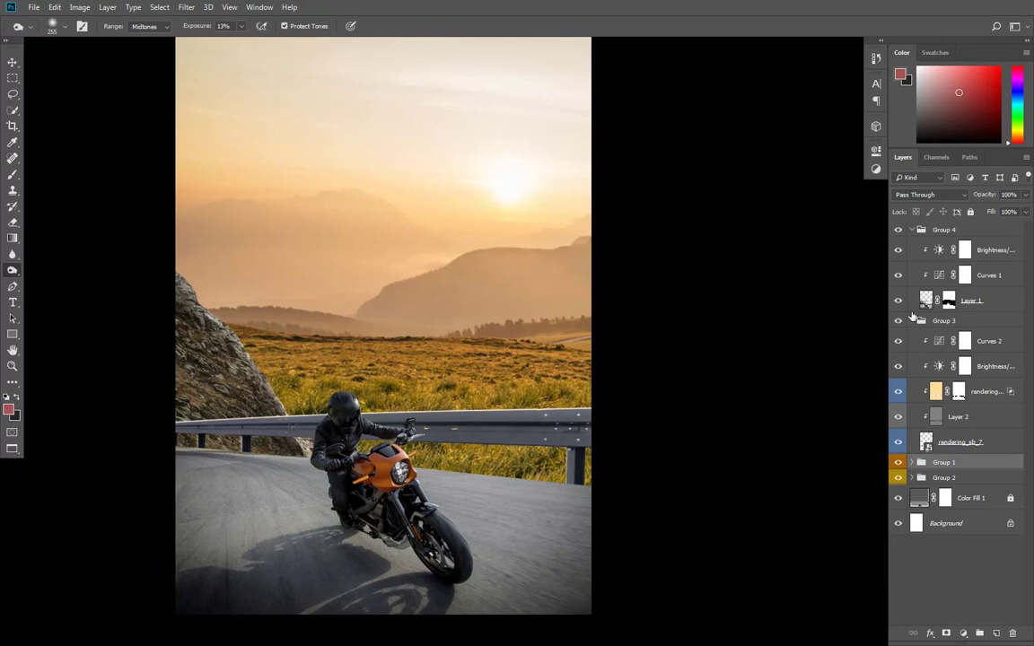
left_click(912, 320)
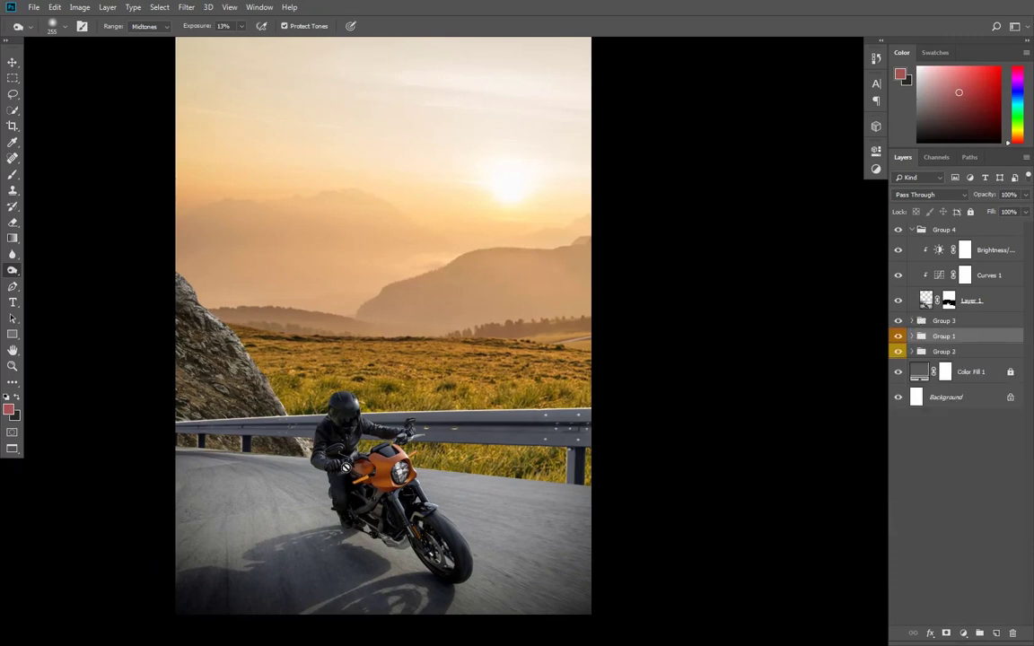
Step: Add Layer 4 clipped to Layer 1 in Group 4, with a gray label, Overlay mode and a 50% gray fill
left_click(926, 299)
left_click(997, 633, "alt")
left_click(467, 214)
left_click(439, 319)
left_click(462, 233)
left_click(437, 405)
left_click(617, 182)
key("ctrl+minus")
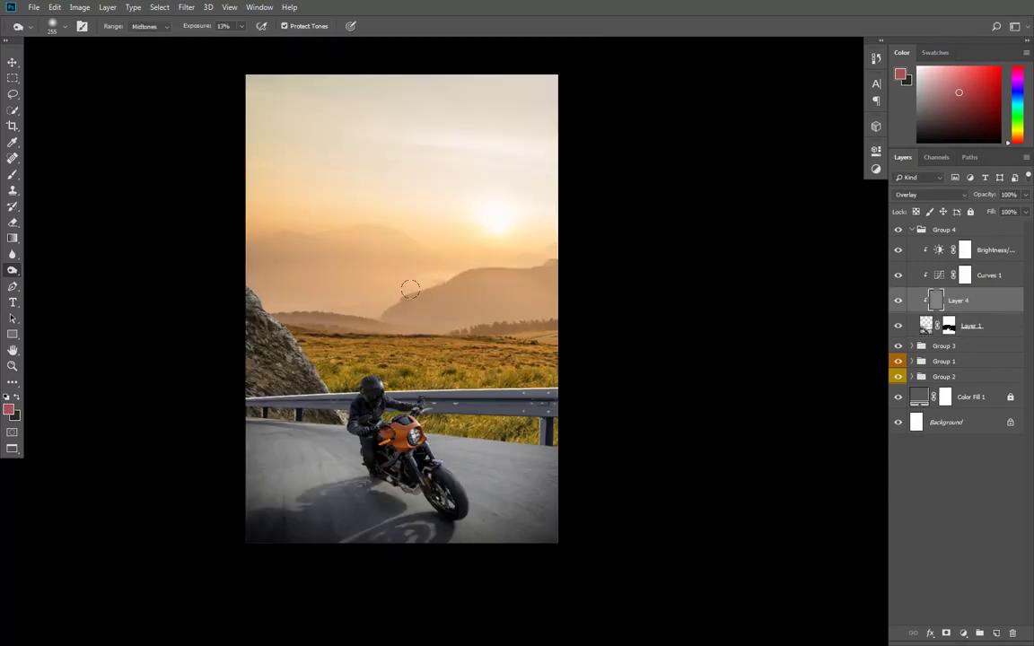
Step: Burn the road on both sides of the motorcycle on Layer 4 with 142 px and 371 px brushes at 13% exposure
left_click_drag(373, 334, 346, 296)
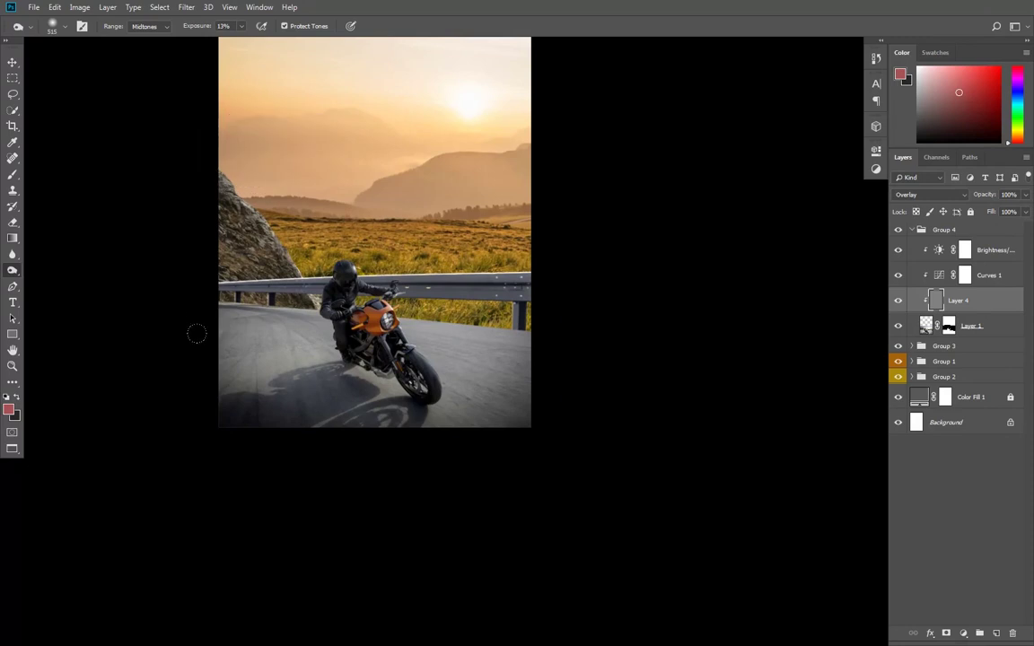
scroll(209, 293, "up", 2)
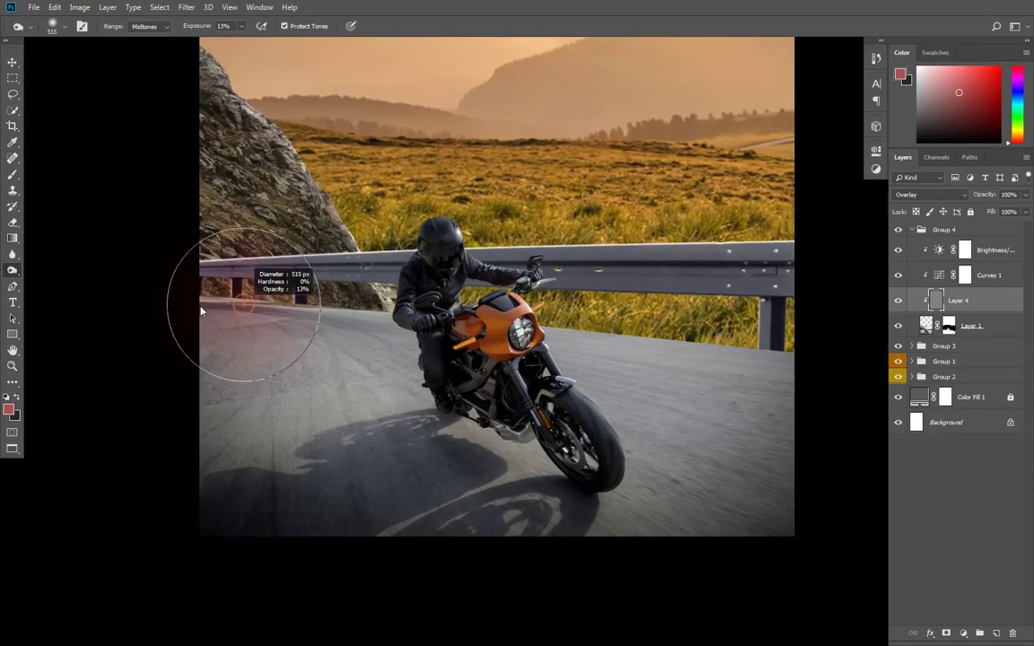
mouse_move(249, 303)
left_mouse_down()
mouse_move(198, 304)
mouse_move(409, 321)
left_mouse_up()
left_click_drag(295, 321, 329, 308)
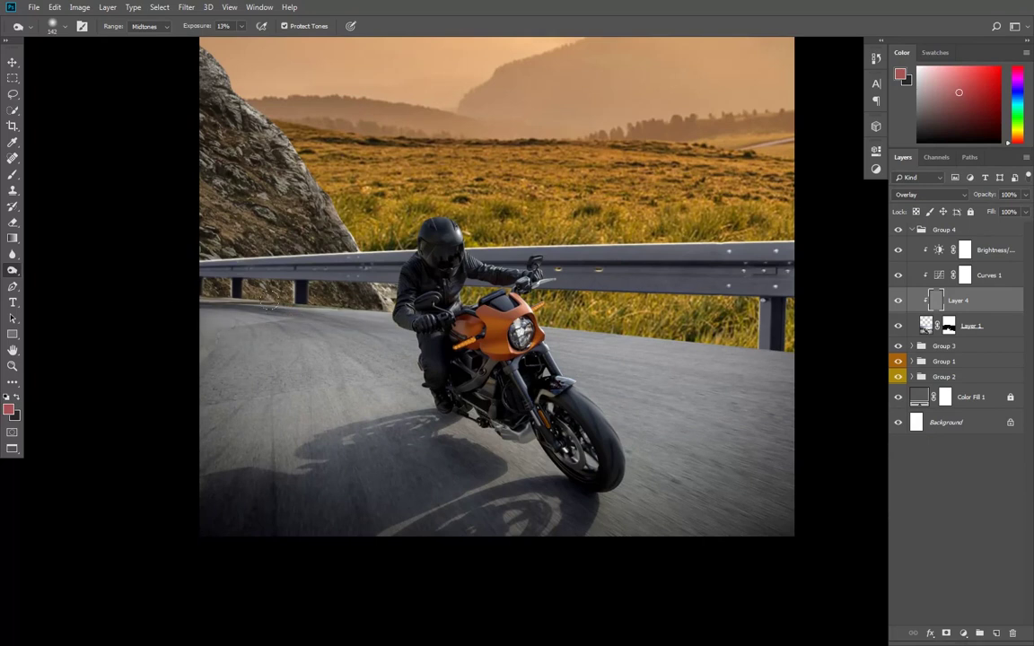
scroll(420, 300, "down", 6)
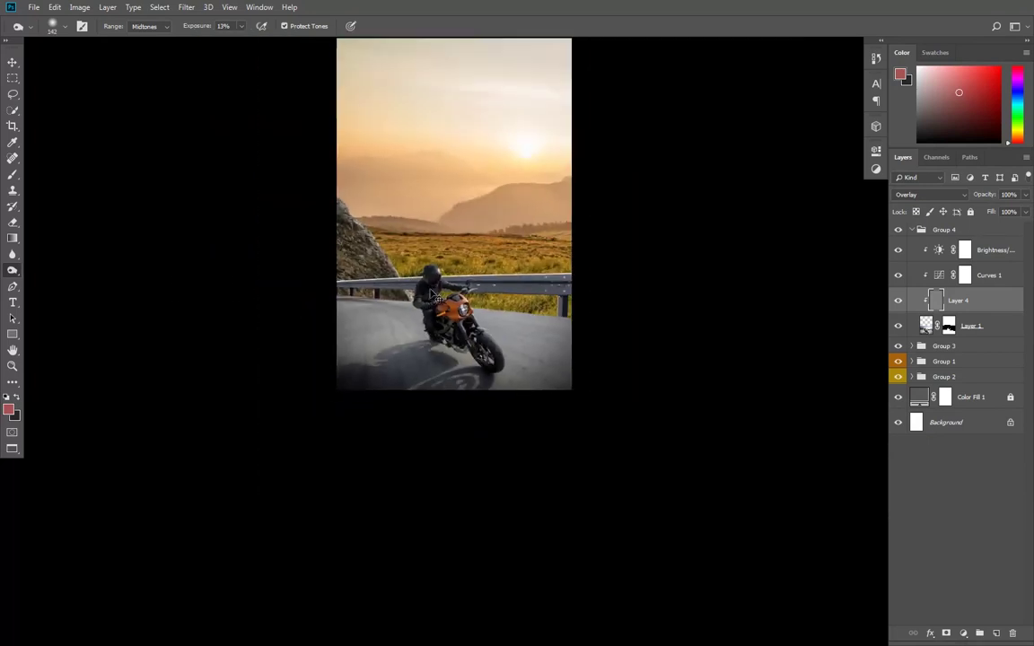
scroll(419, 301, "up", 3)
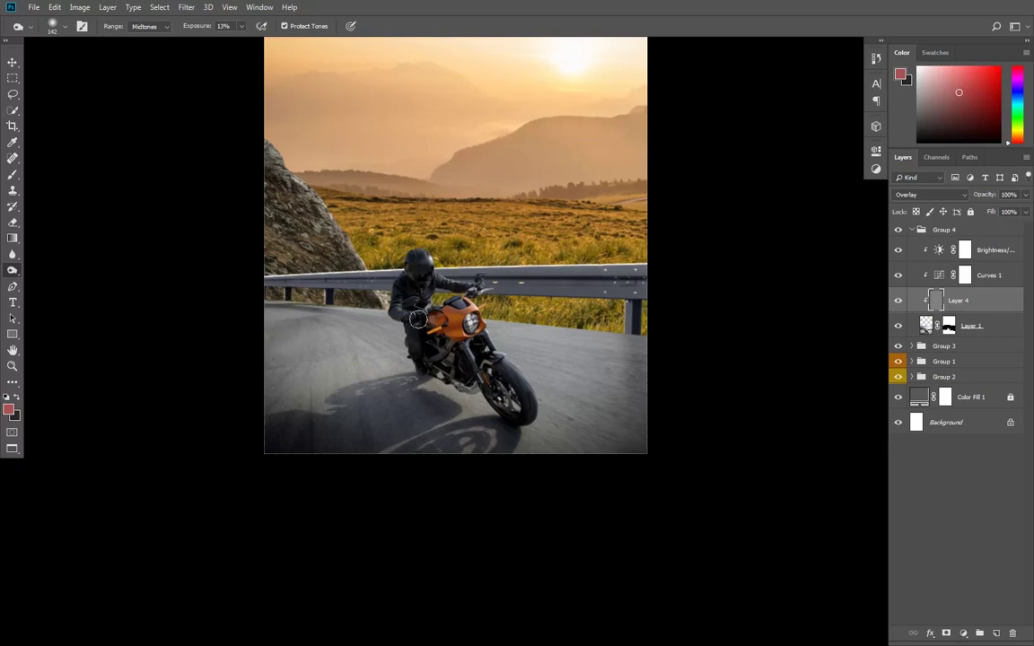
scroll(349, 285, "up", 1)
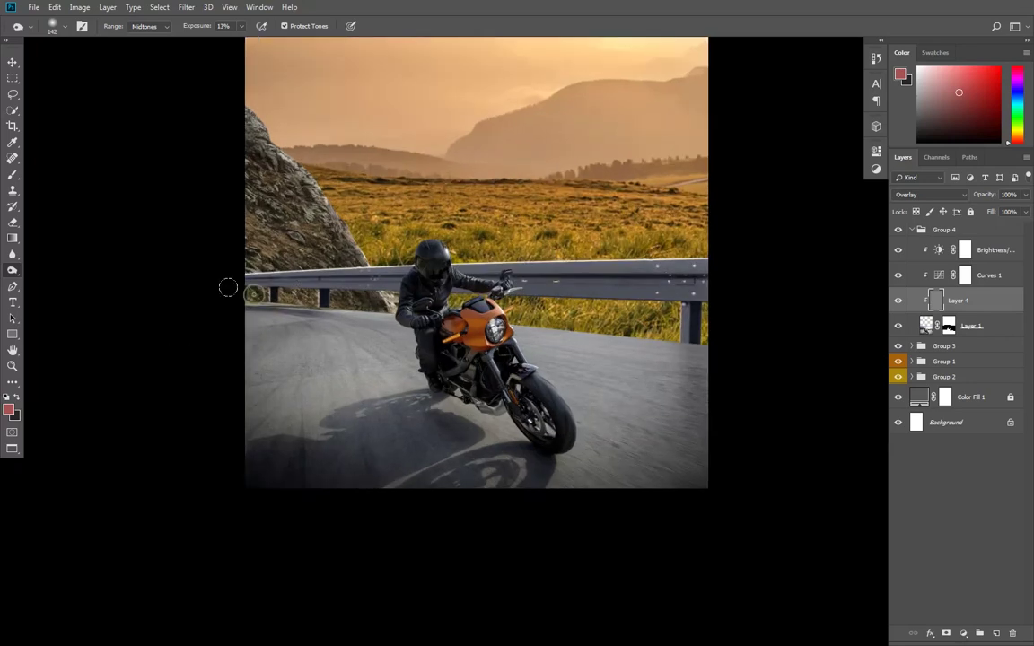
left_click_drag(547, 379, 605, 379)
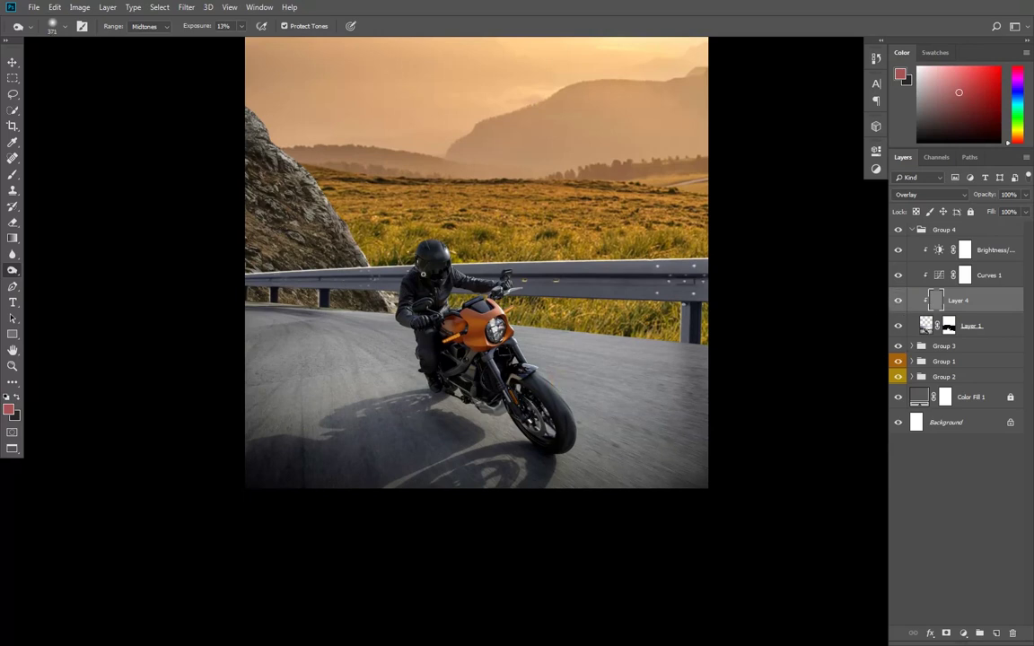
Step: Reduce the Burn brush to 93 px and shade the motorcycle and rider on Layer 4
scroll(451, 278, "up", 3)
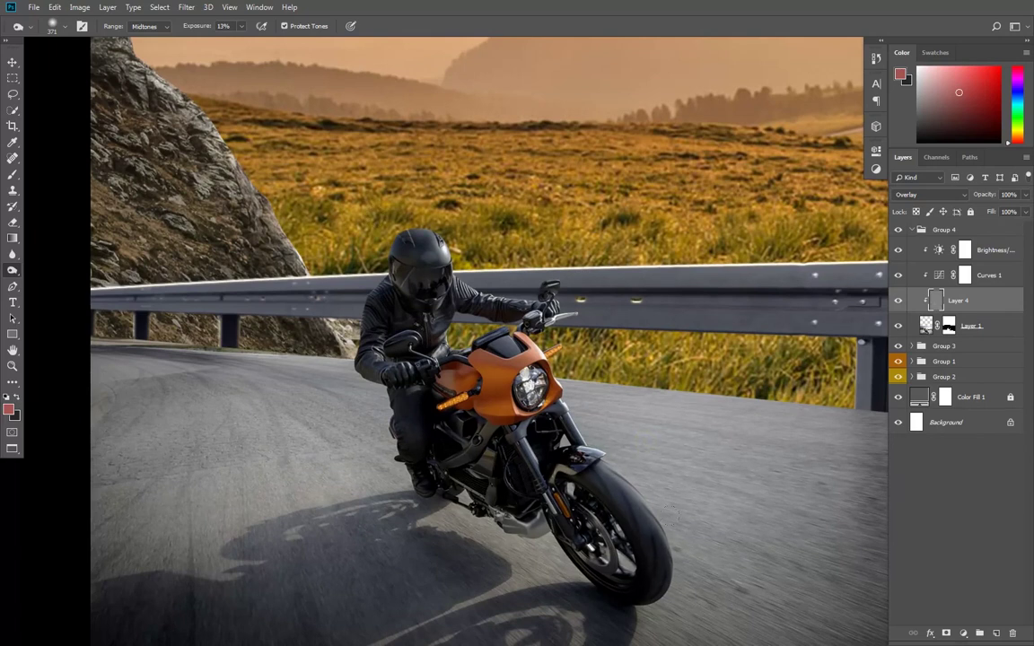
left_click_drag(676, 487, 621, 485)
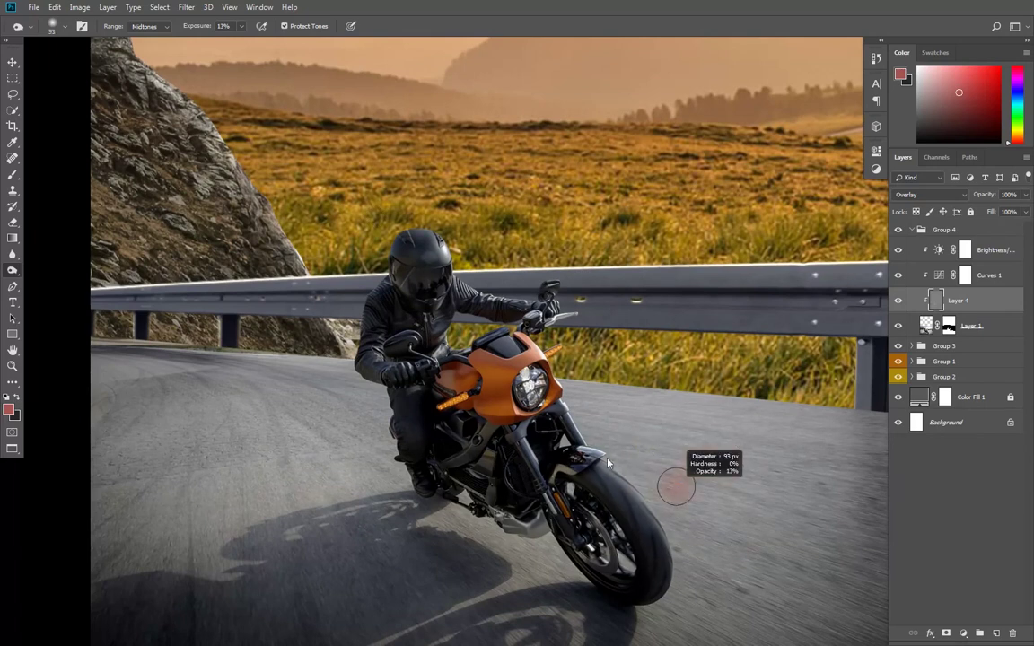
left_click_drag(488, 378, 509, 376)
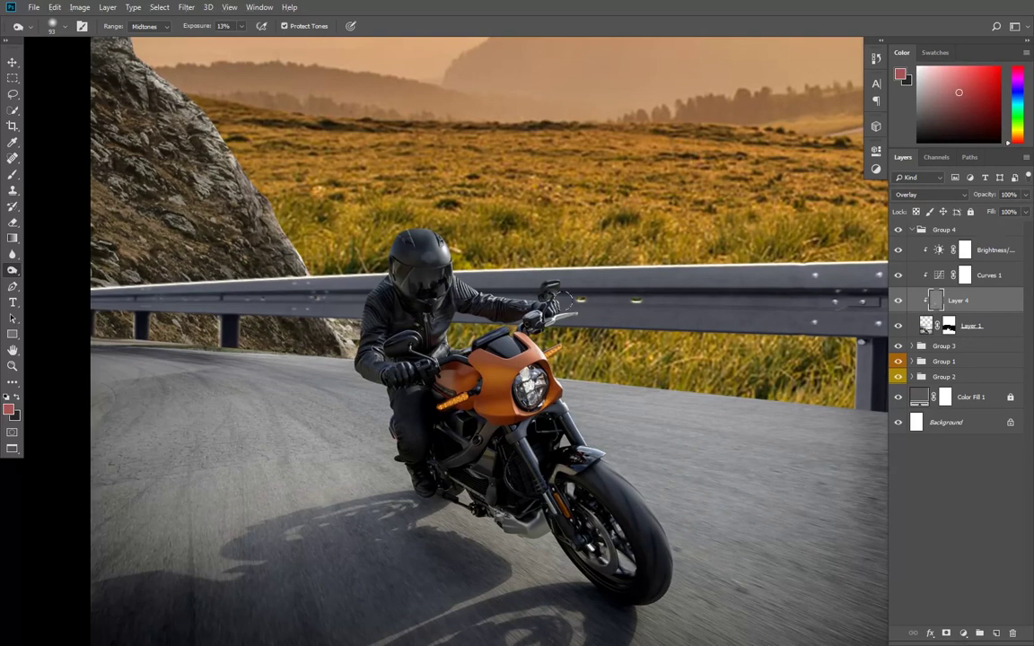
scroll(499, 314, "down", 8)
scroll(548, 370, "up", 4)
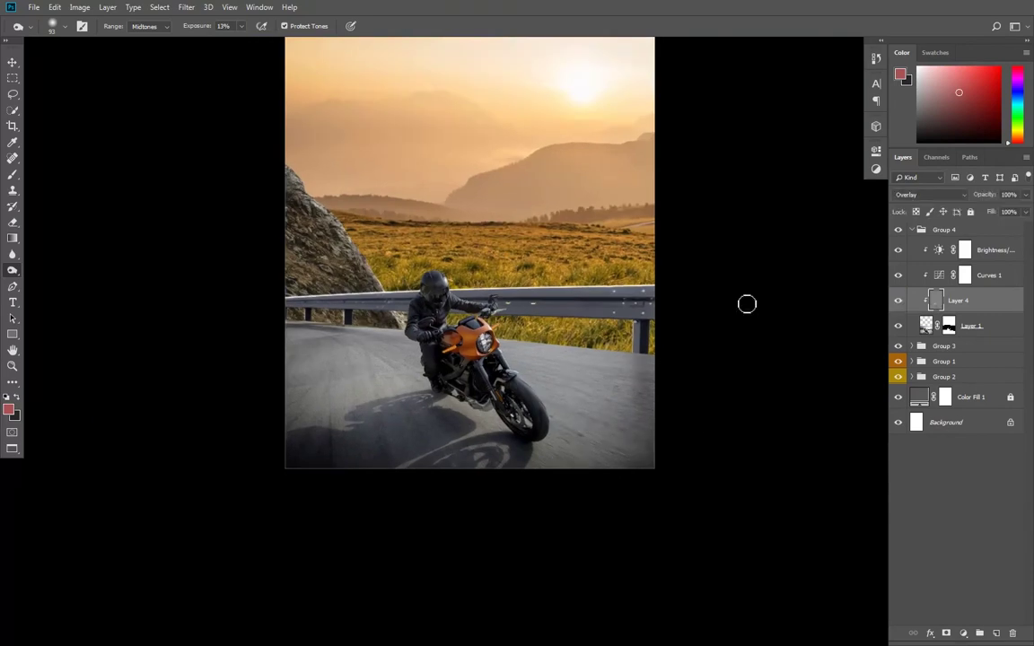
scroll(523, 291, "up", 4)
left_click_drag(447, 287, 411, 273)
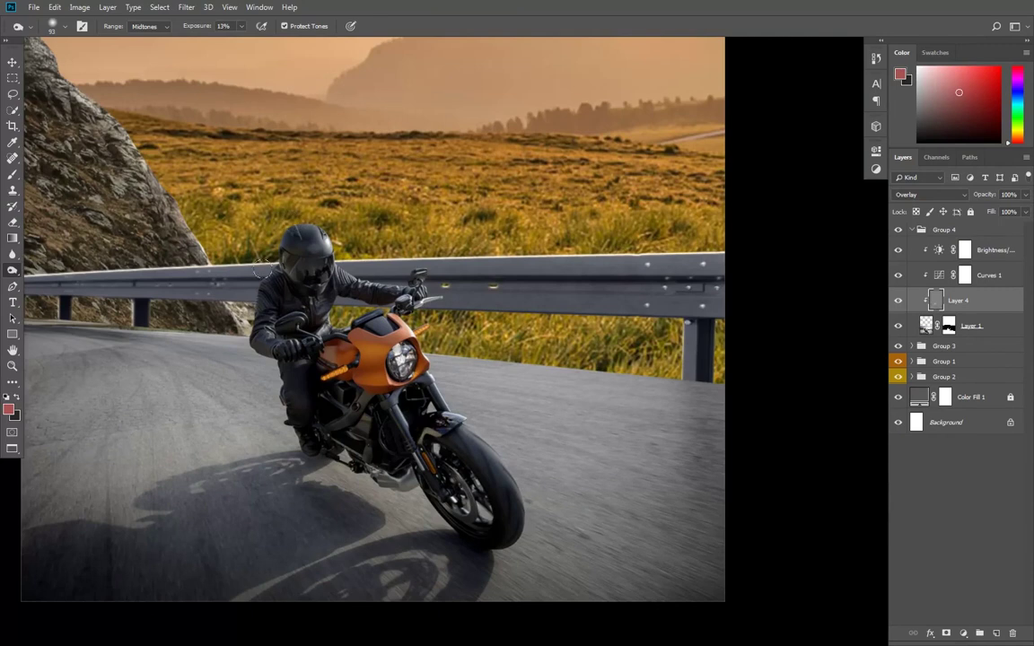
key("ctrl+minus")
key("v")
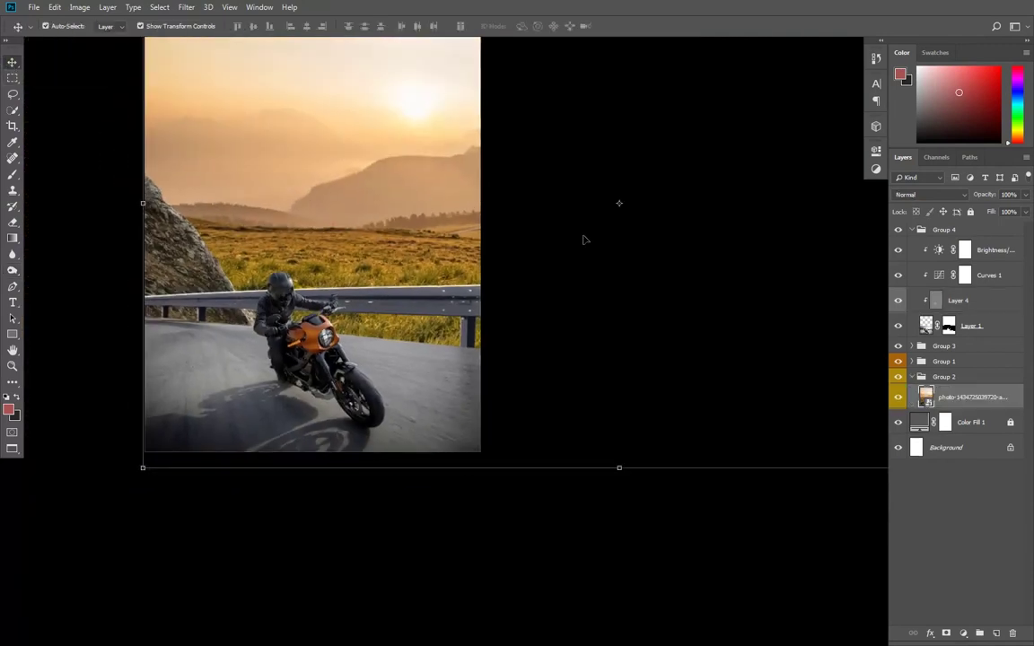
left_click(970, 394)
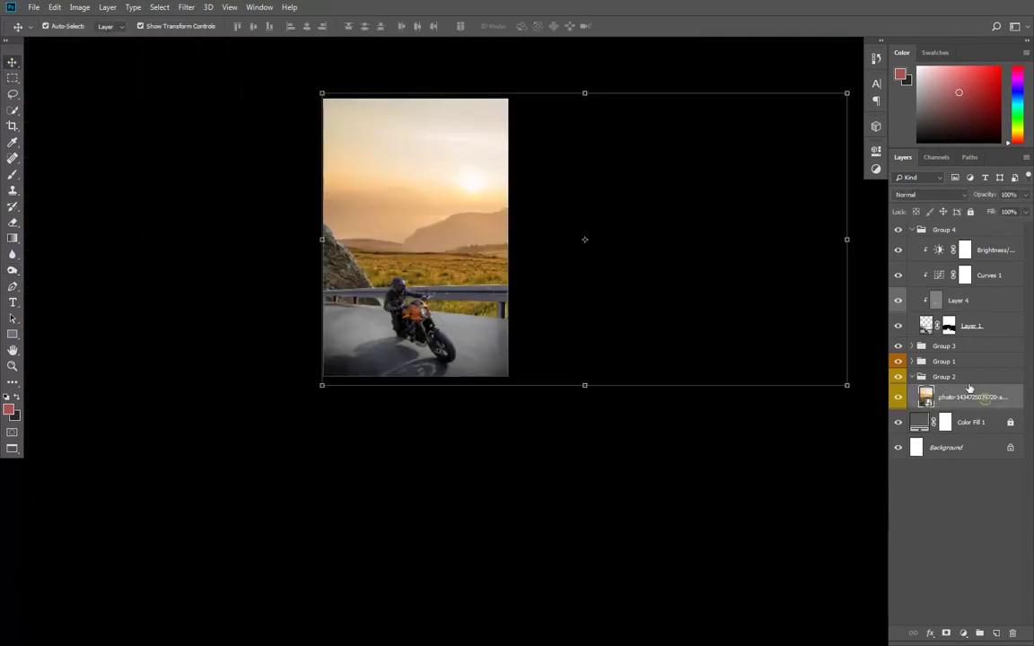
left_click(692, 279)
scroll(484, 305, "up", 2)
scroll(424, 261, "up", 3)
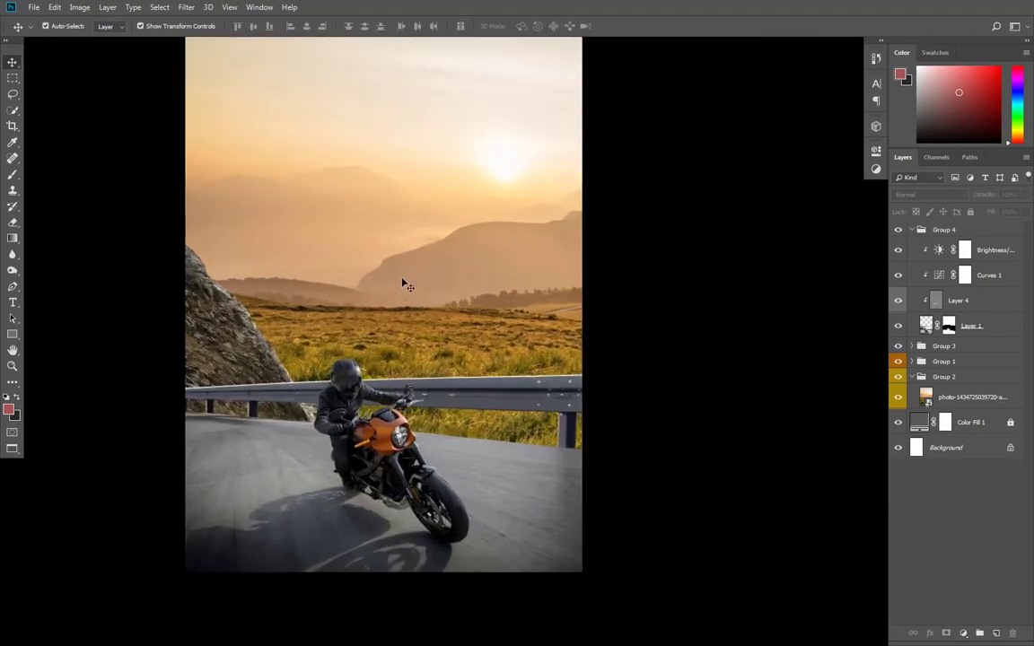
left_click(377, 308)
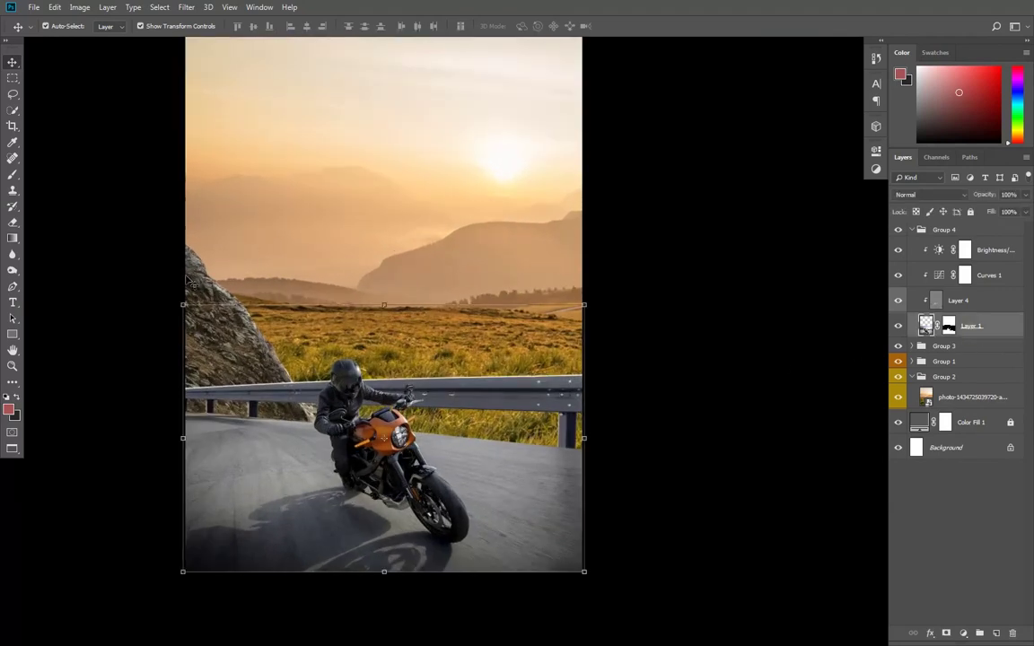
Step: Try a lower lightness in the rock's Hue/Saturation adjustment, undo it, and compare the image with and without the adjustment
left_click(182, 281)
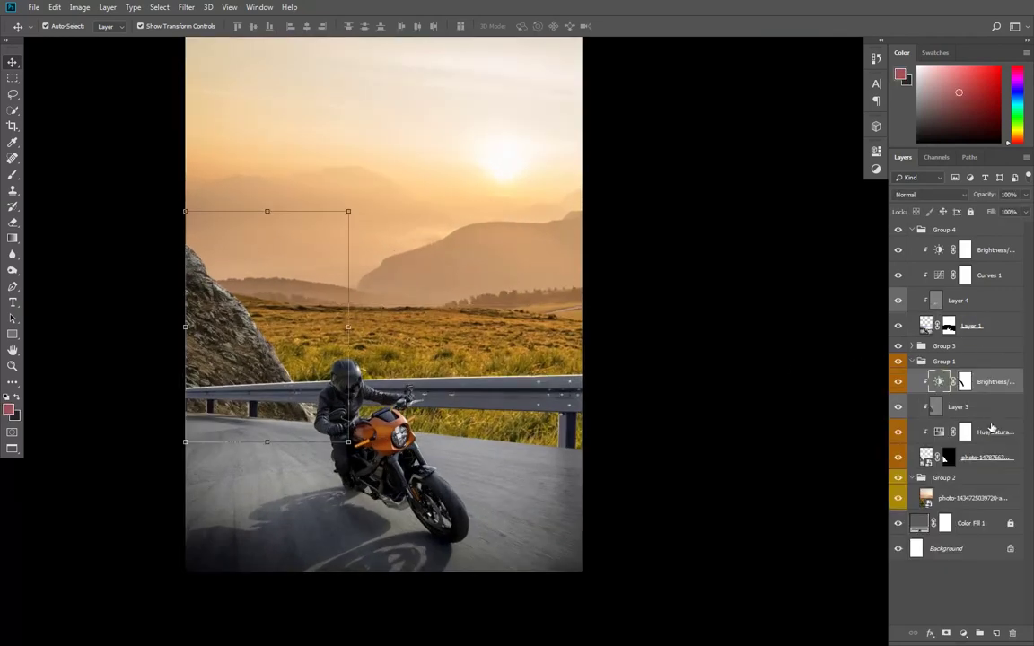
left_click(992, 463)
double_click(940, 434)
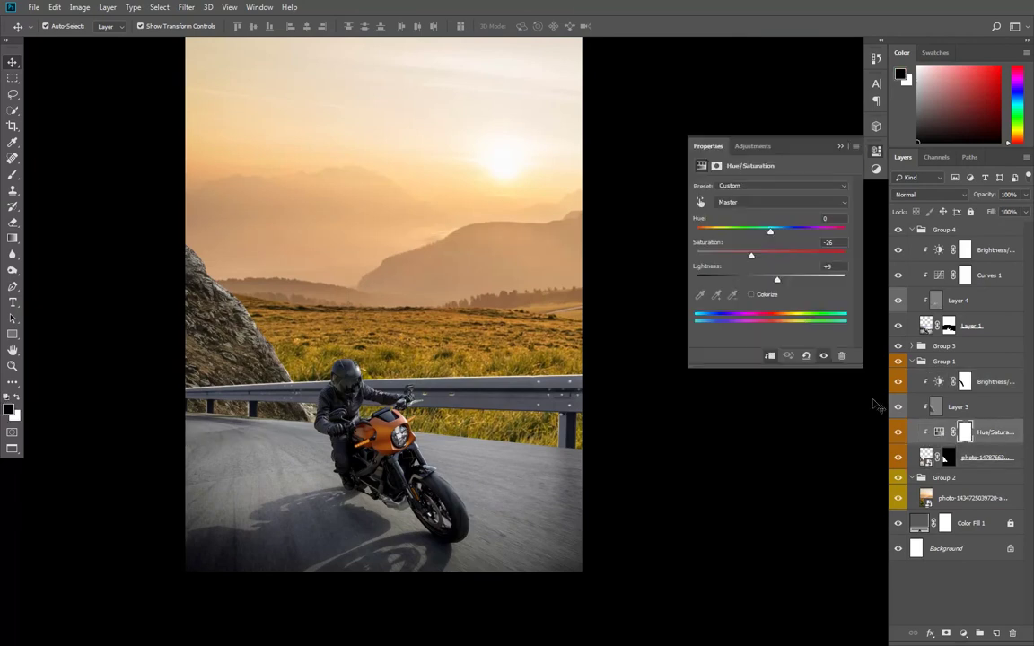
left_click_drag(776, 280, 766, 286)
key("ctrl+z")
left_click(824, 357)
left_click(824, 357)
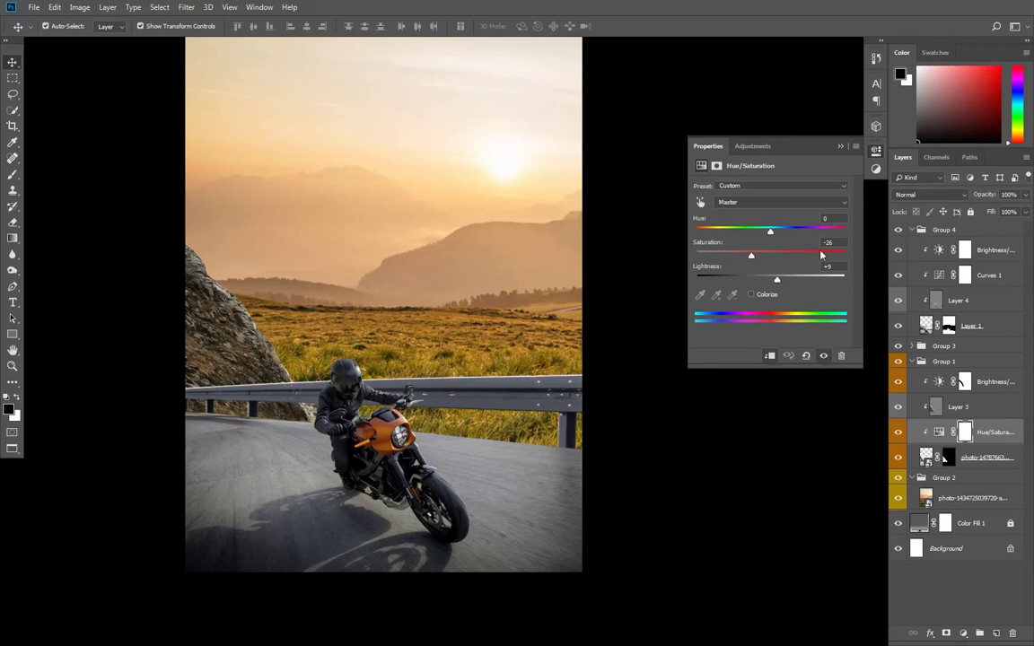
Step: Close the rock's Hue/Saturation settings and collapse Group 1
left_click(840, 146)
scroll(651, 403, "down", 2)
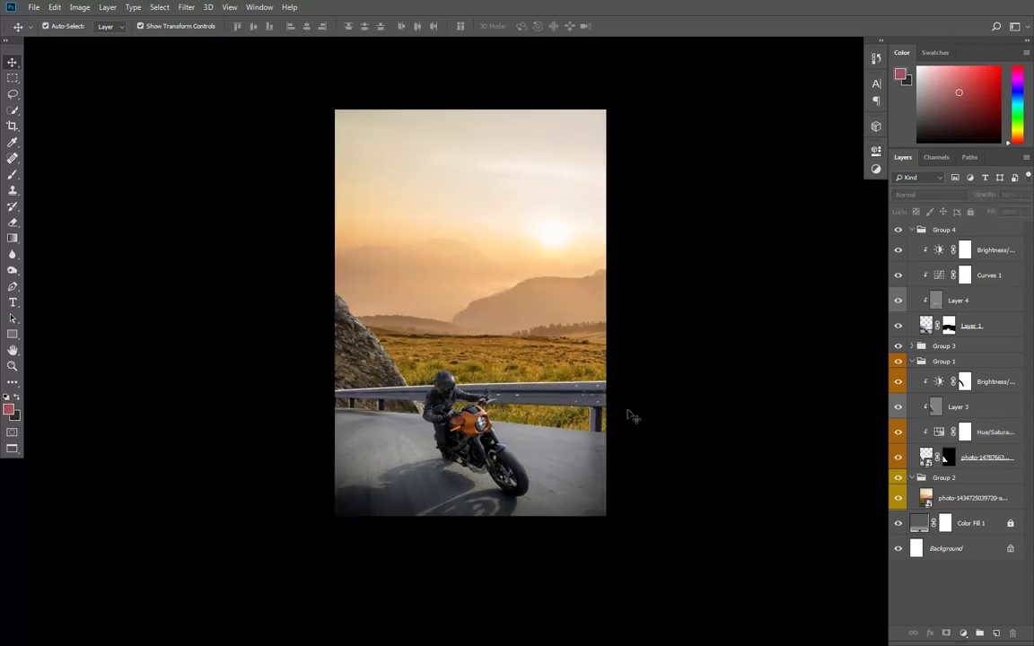
left_click(912, 361)
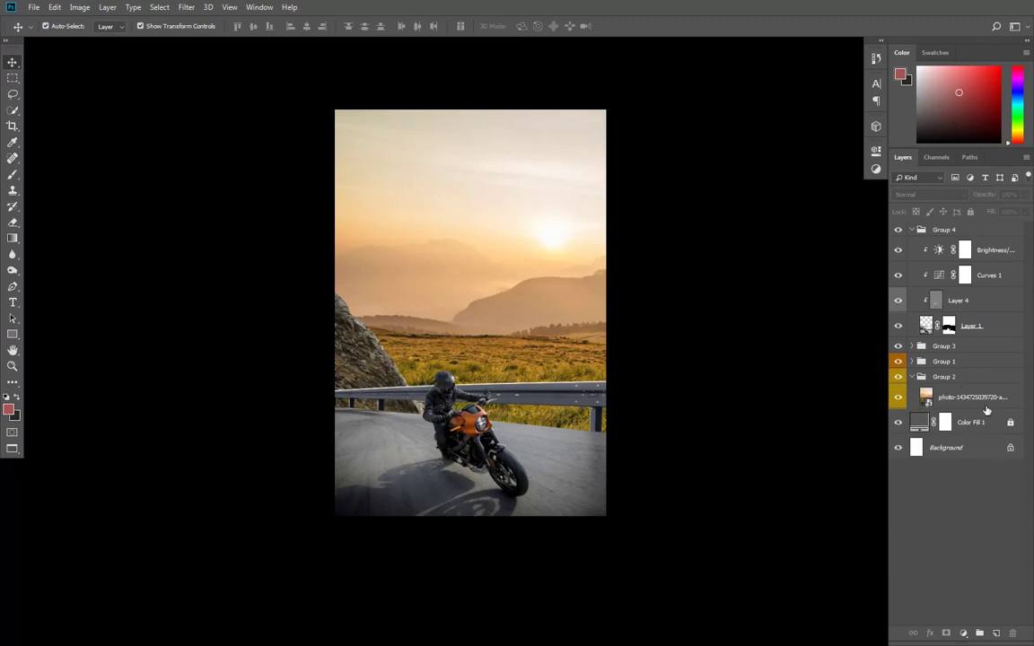
Step: Try a Hue/Saturation adjustment with saturation -29 above the background photo in Group 2, and delete it
left_click(960, 397)
left_click(964, 634)
left_click(487, 417)
left_click(964, 634)
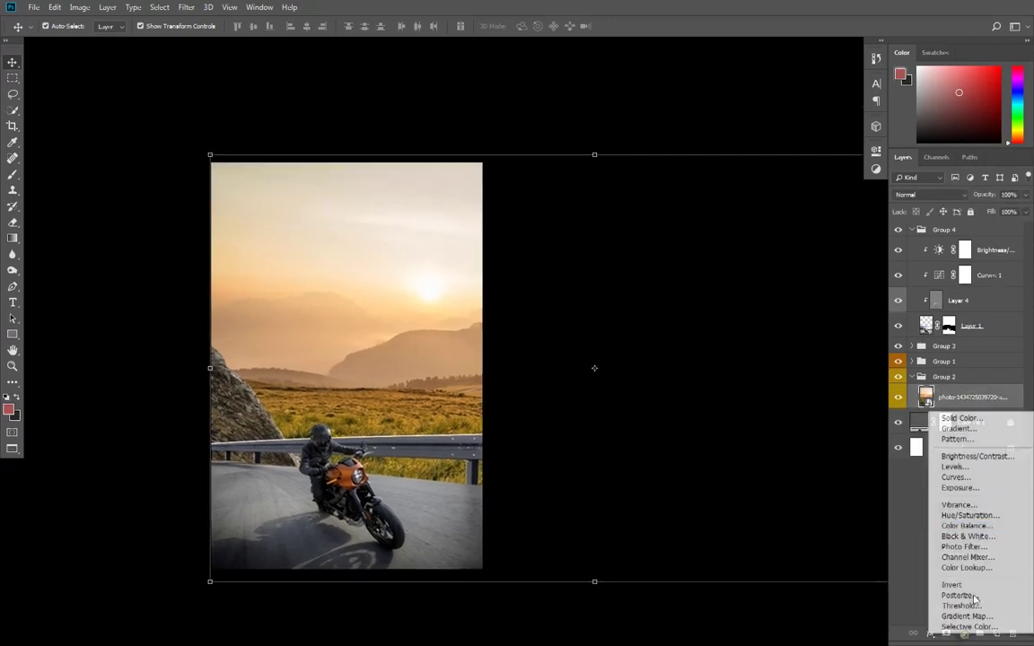
left_click(970, 517)
left_click_drag(770, 278, 752, 258)
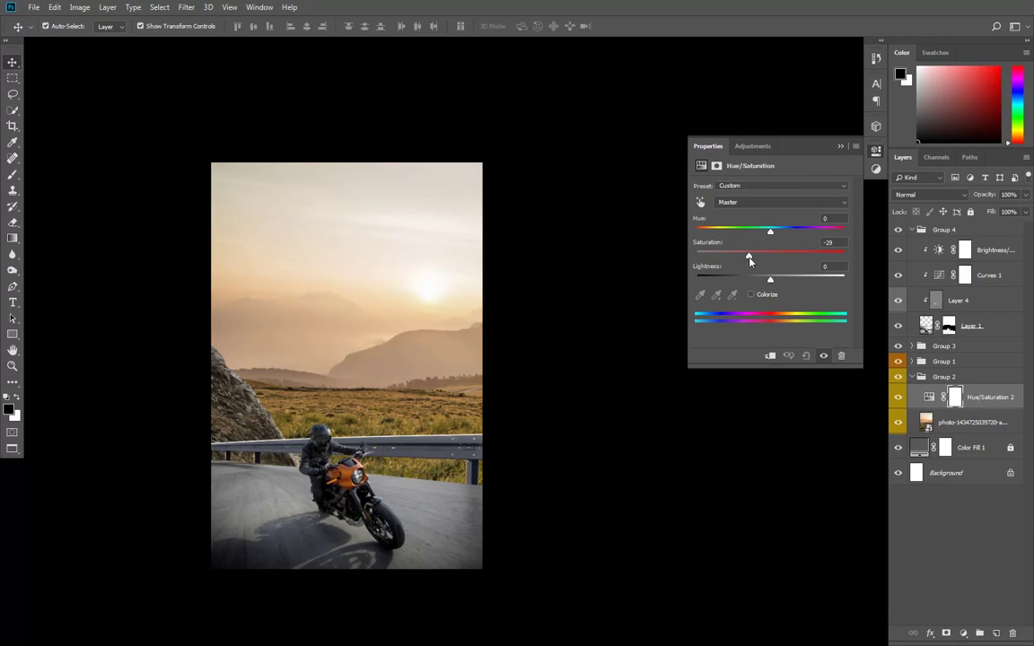
left_click(841, 356)
left_click(782, 422)
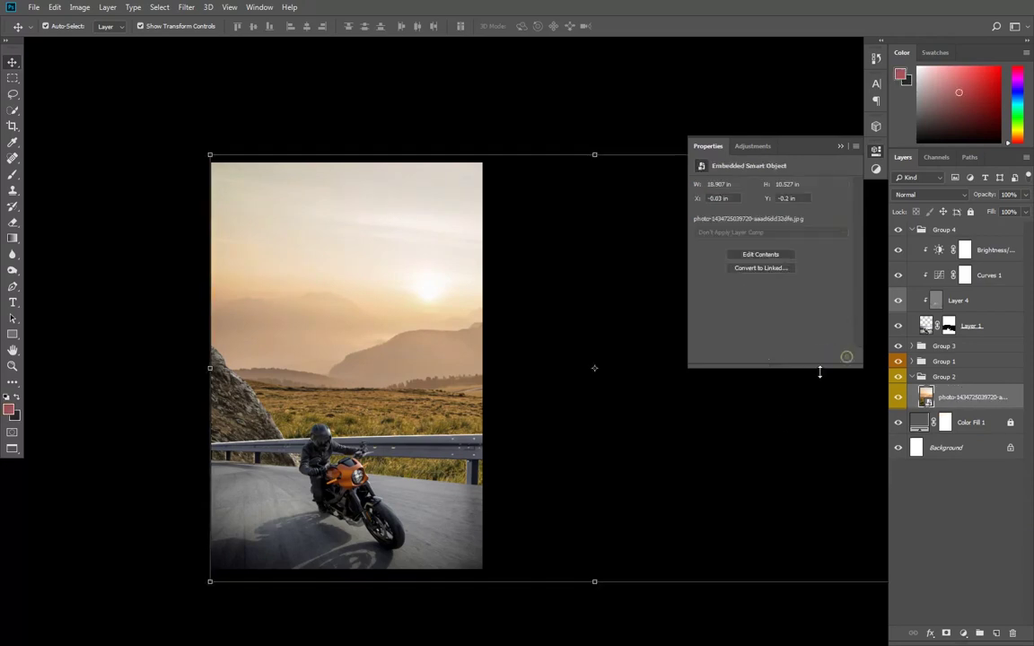
scroll(498, 422, "up", 2)
left_click(838, 144)
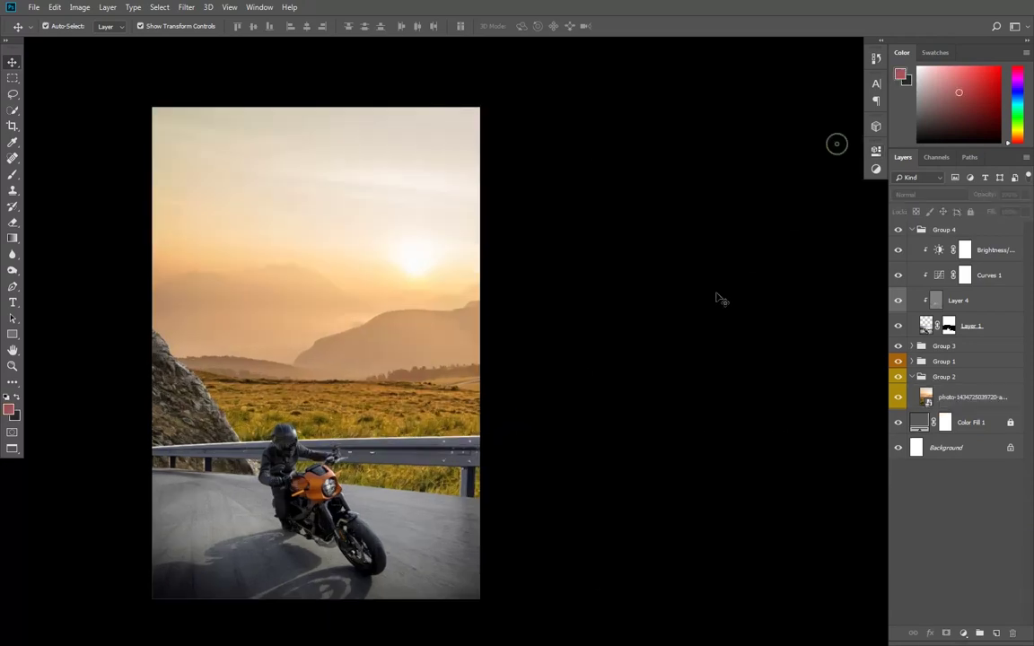
Step: Collapse Group 4, place the bird flock image "unnamed" above it, and shrink it to a small flock in the sky below the sun
scroll(301, 370, "up", 1)
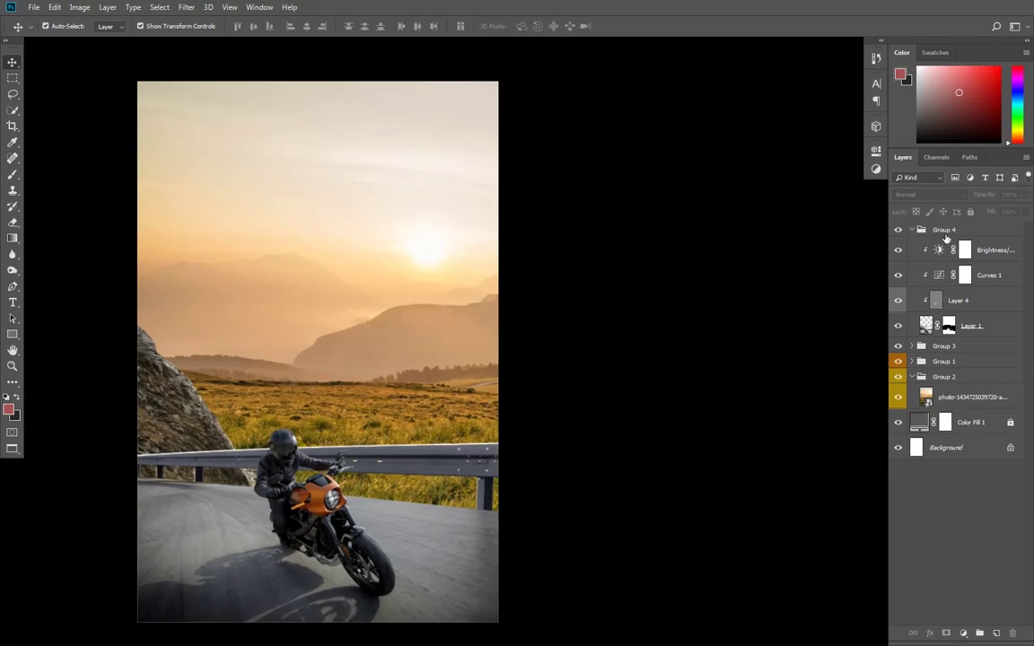
left_click(912, 229)
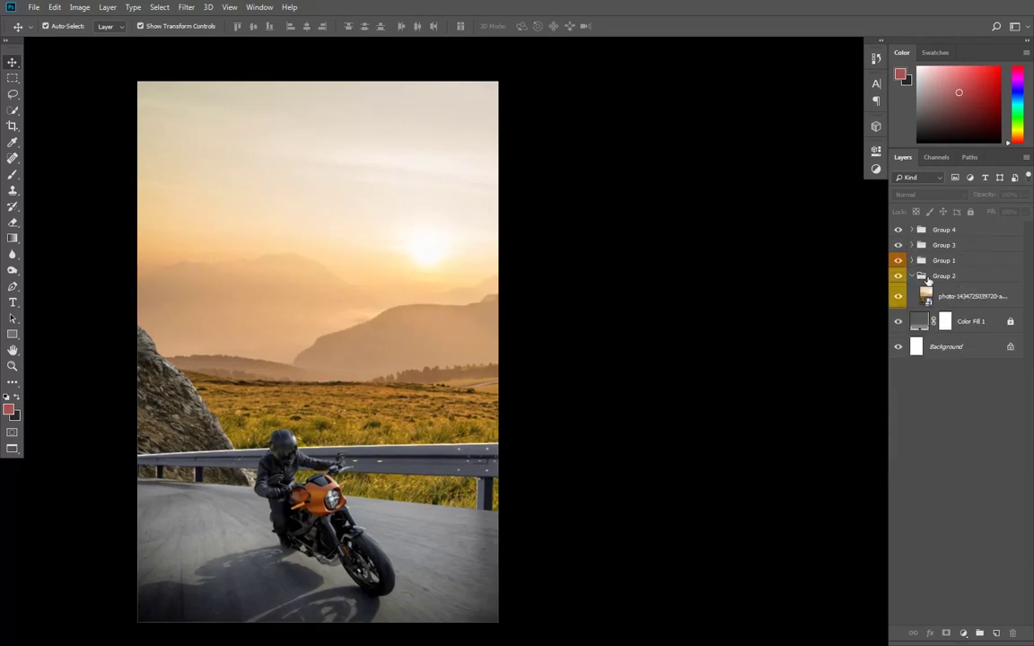
left_click(987, 231)
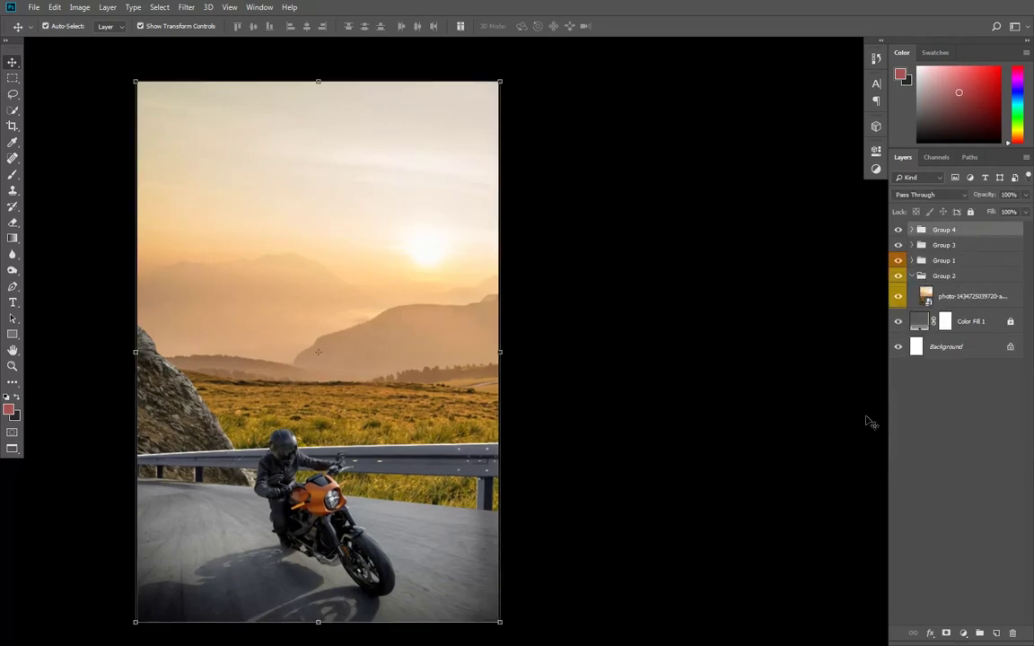
left_click_drag(735, 407, 296, 257)
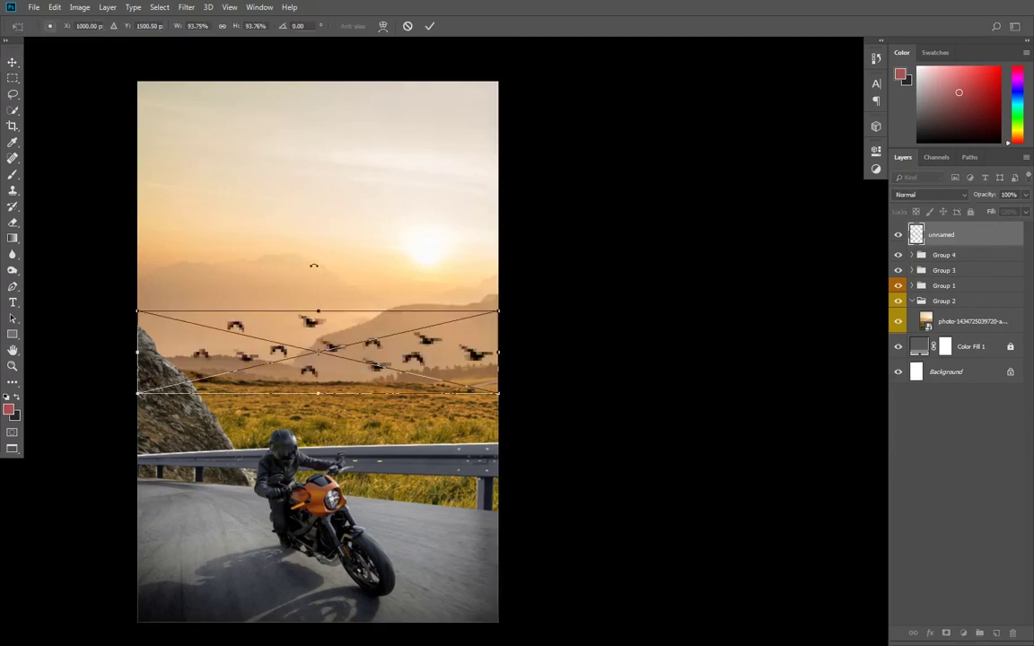
left_click_drag(501, 311, 442, 237)
scroll(350, 351, "up", 2)
left_click(429, 26)
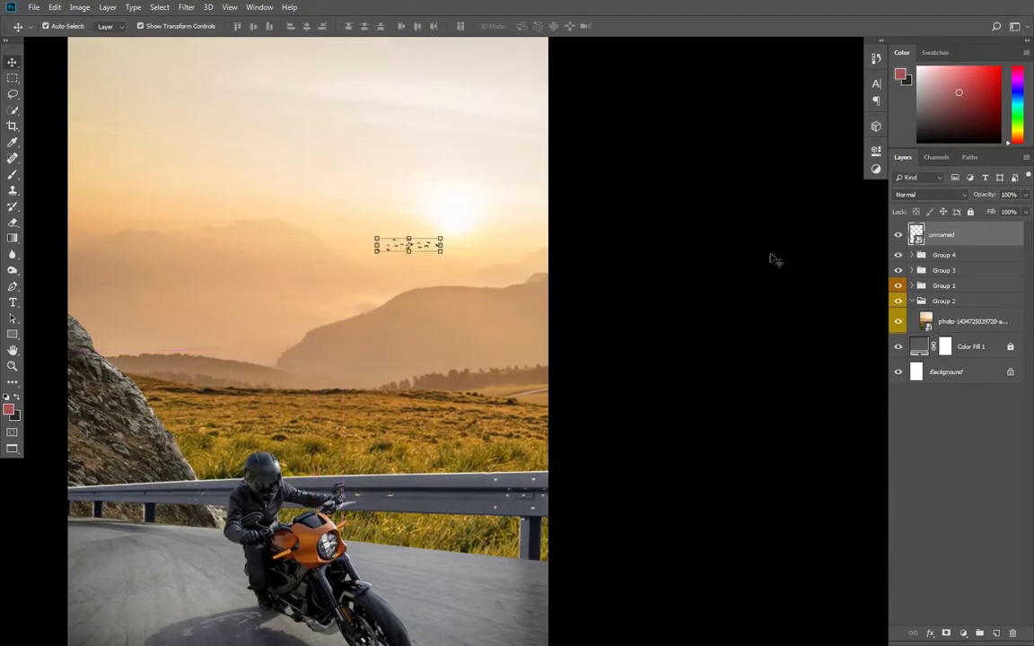
Step: Try the Overlay blend mode on the bird flock layer
left_click(939, 195)
left_click(909, 345)
left_click(709, 296)
scroll(428, 230, "up", 2)
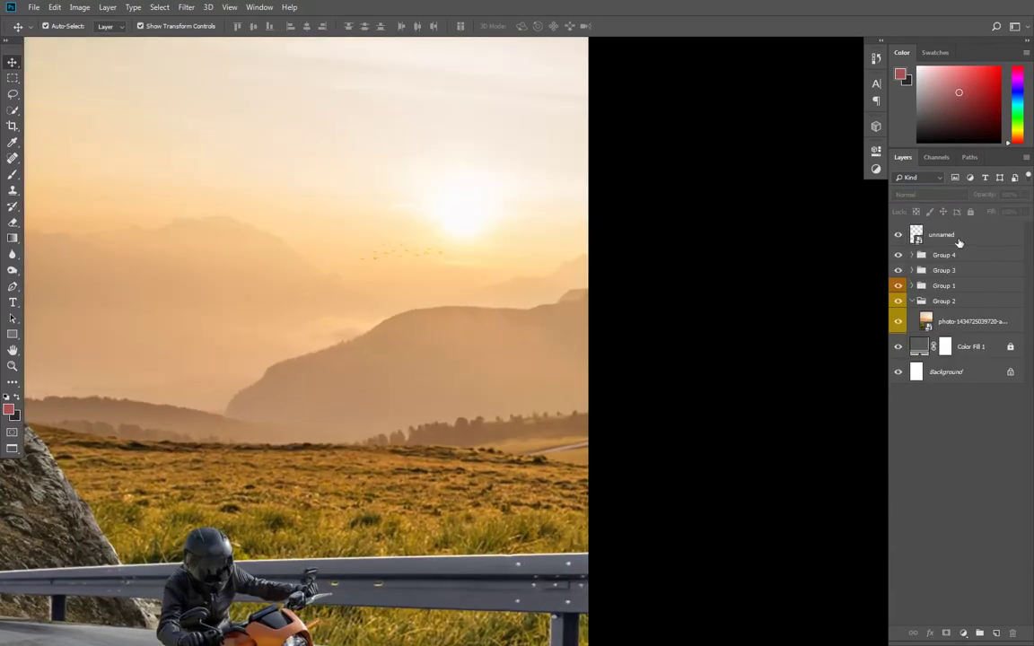
Step: Enlarge the bird flock to about 20% scale and shift it directly beneath the sun
left_click(959, 236)
left_click(445, 262)
left_click_drag(444, 261, 490, 258)
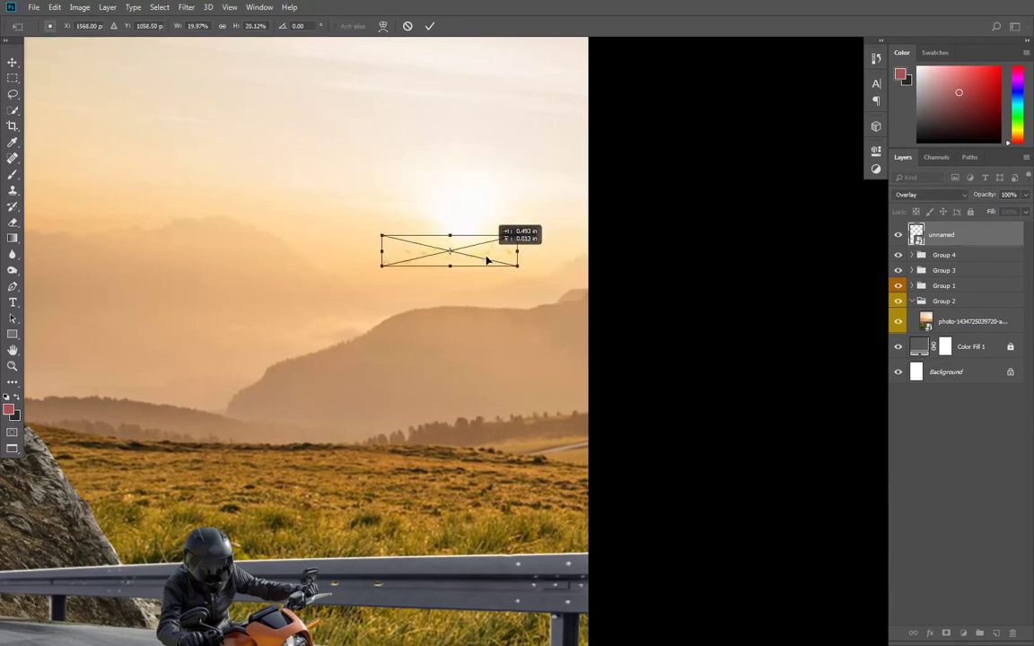
left_click(430, 26)
scroll(677, 256, "down", 3)
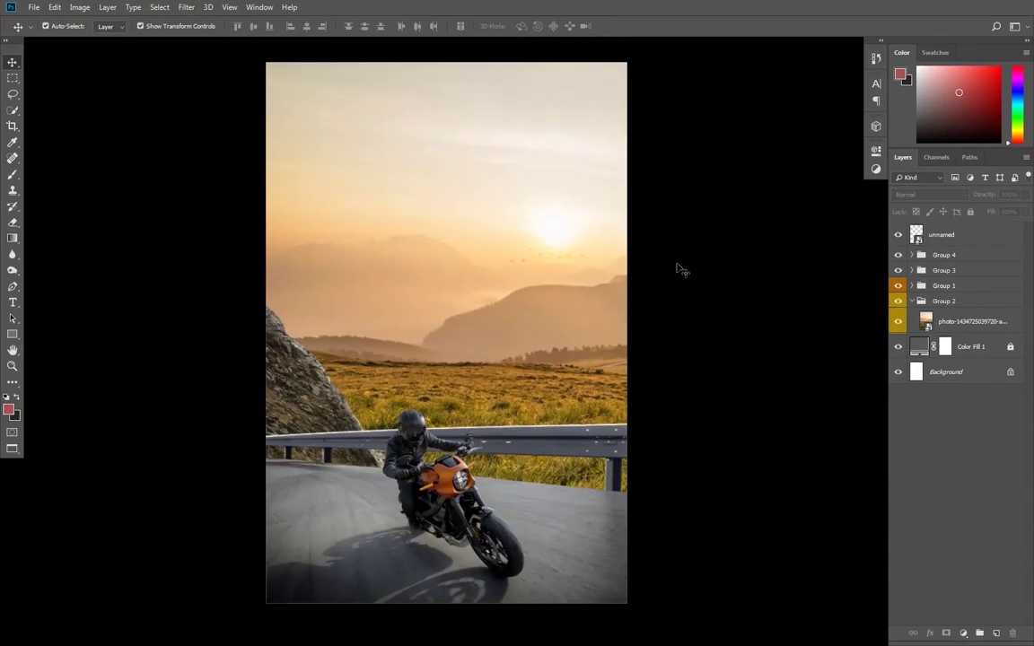
Step: Try Soft Light and other blend modes on the bird flock, return it to Normal, and set its fill to 13%
scroll(681, 269, "up", 1)
left_click(929, 193)
left_click(925, 326)
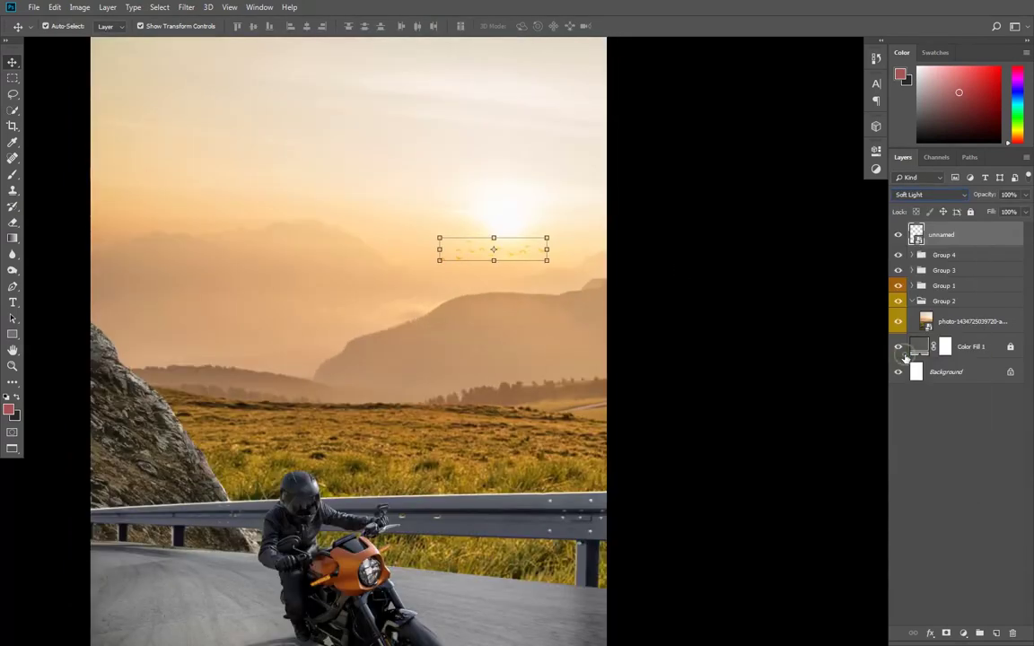
key("Up")
key("Up")
key("Up")
key("shift+minus")
key("shift+minus")
key("shift+minus")
key("shift+minus")
key("shift+minus")
key("shift+minus")
key("shift+minus")
left_click_drag(987, 212, 932, 218)
Step: Undo the accidental move of the background photo and lock that layer
left_click_drag(538, 259, 530, 201)
key("ctrl+z")
left_click(970, 212)
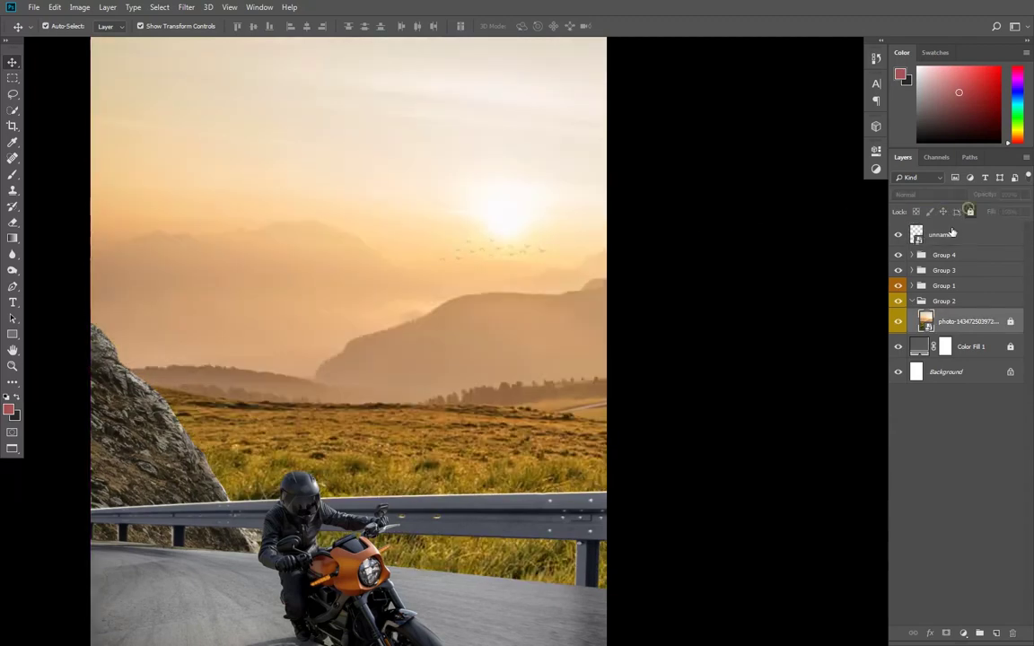
Step: Move the bird flock to just above the sun and set its fill to 18%
left_click(943, 236)
left_click_drag(527, 252, 546, 169)
left_click(674, 180)
scroll(680, 236, "down", 3)
left_click(963, 232)
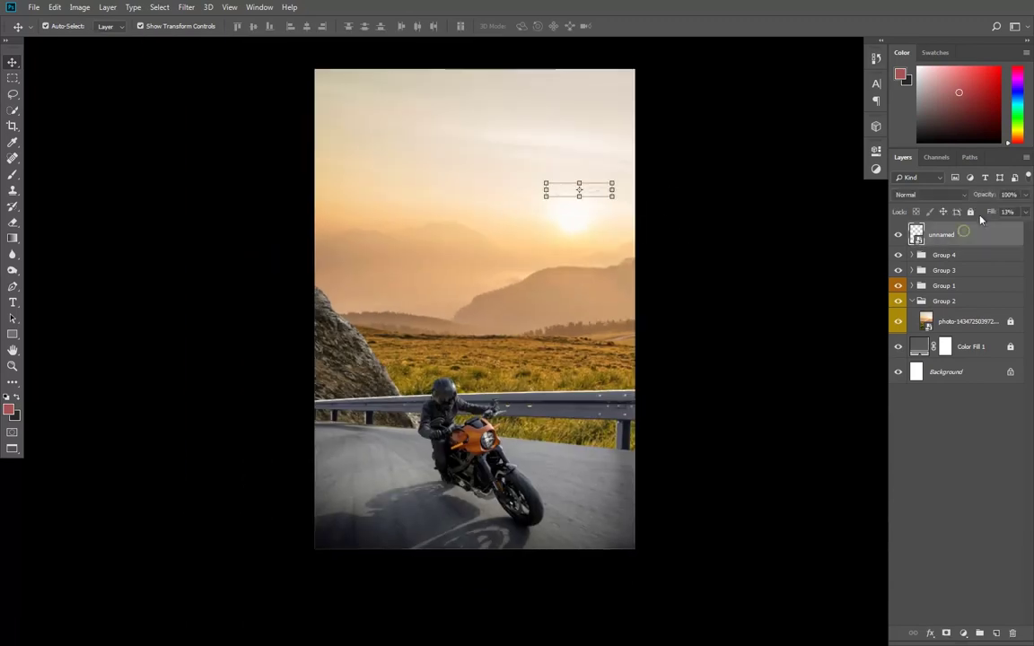
left_click_drag(989, 216, 991, 215)
left_click(688, 254)
Step: Try the bird flock at another place in the sky, and undo the move
scroll(592, 192, "up", 2)
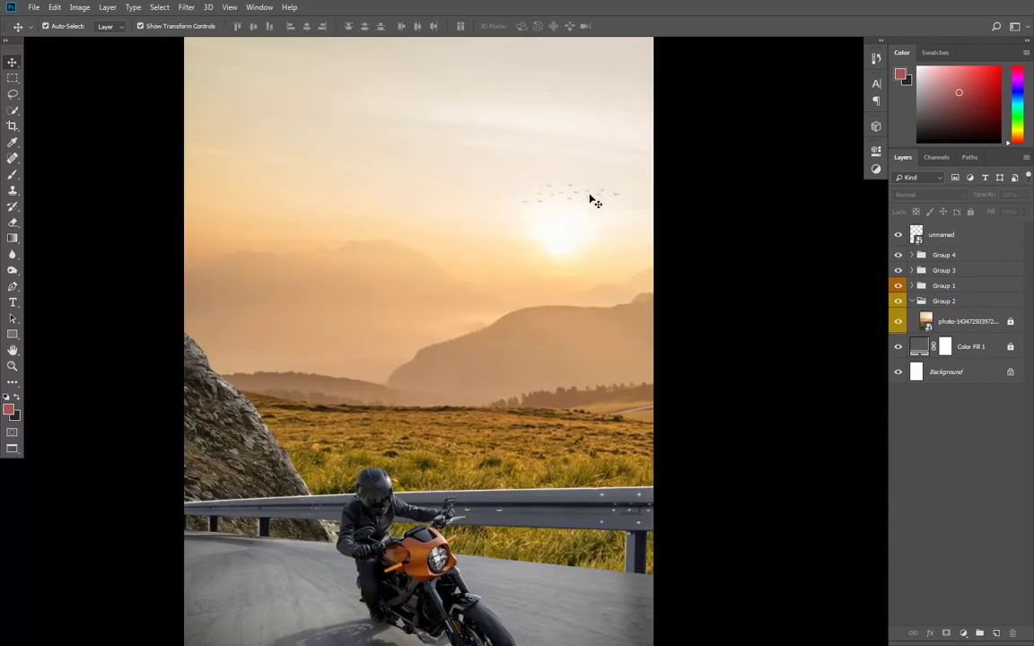
scroll(592, 195, "down", 1)
left_click_drag(557, 197, 651, 192)
scroll(713, 306, "down", 1)
key("ctrl+z")
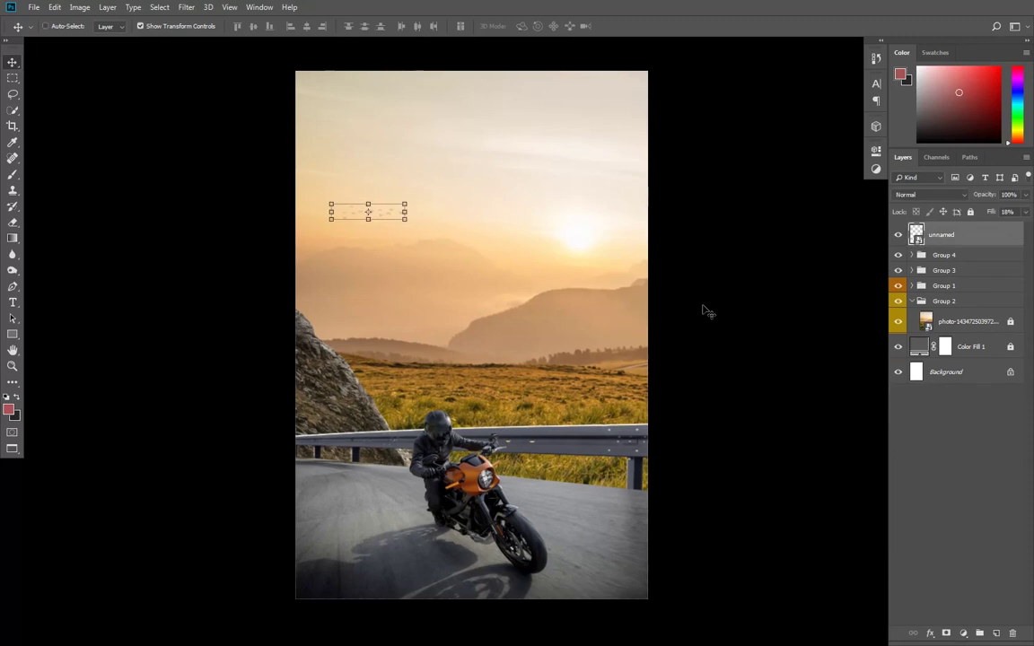
key("ctrl+z")
scroll(651, 323, "right", 2)
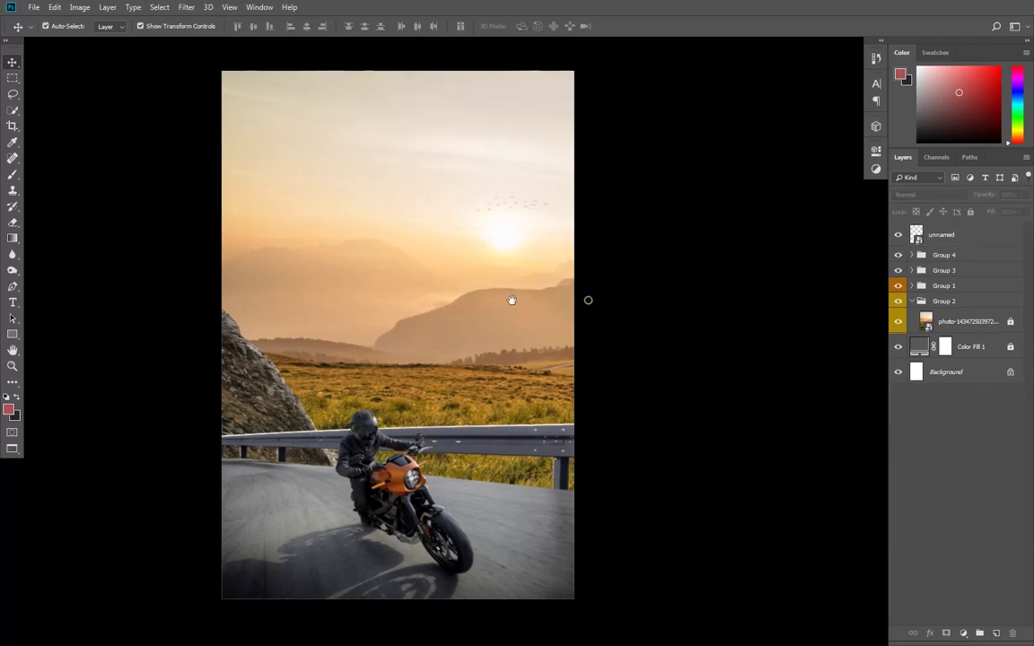
Step: Set the brightness to -66 in the guardrail's Brightness/Contrast adjustment in Group 3
scroll(444, 319, "up", 1)
scroll(434, 405, "up", 1)
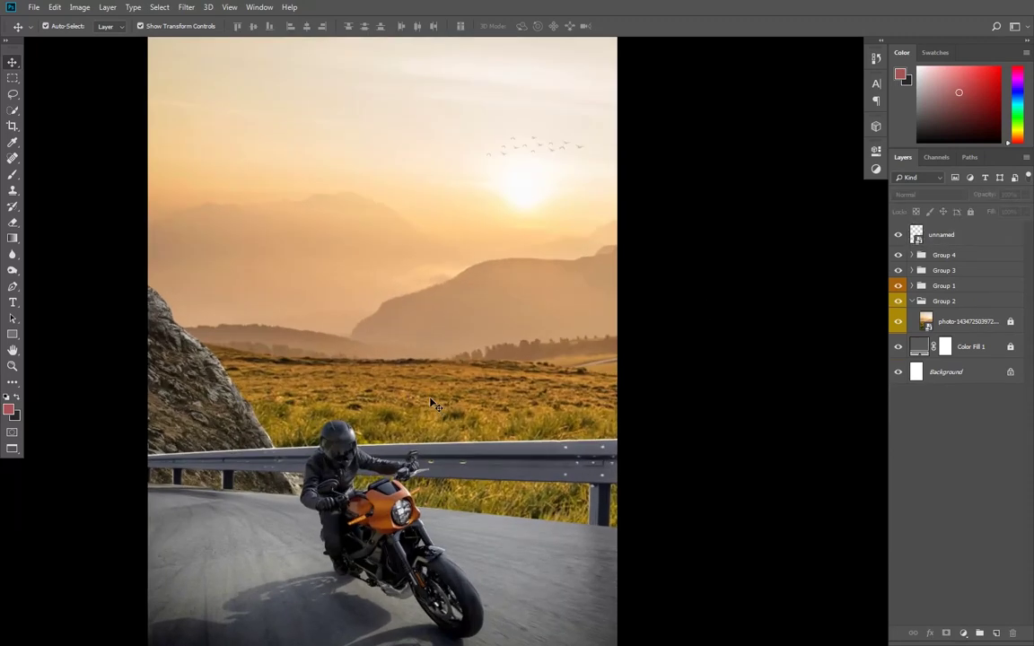
left_click(434, 405)
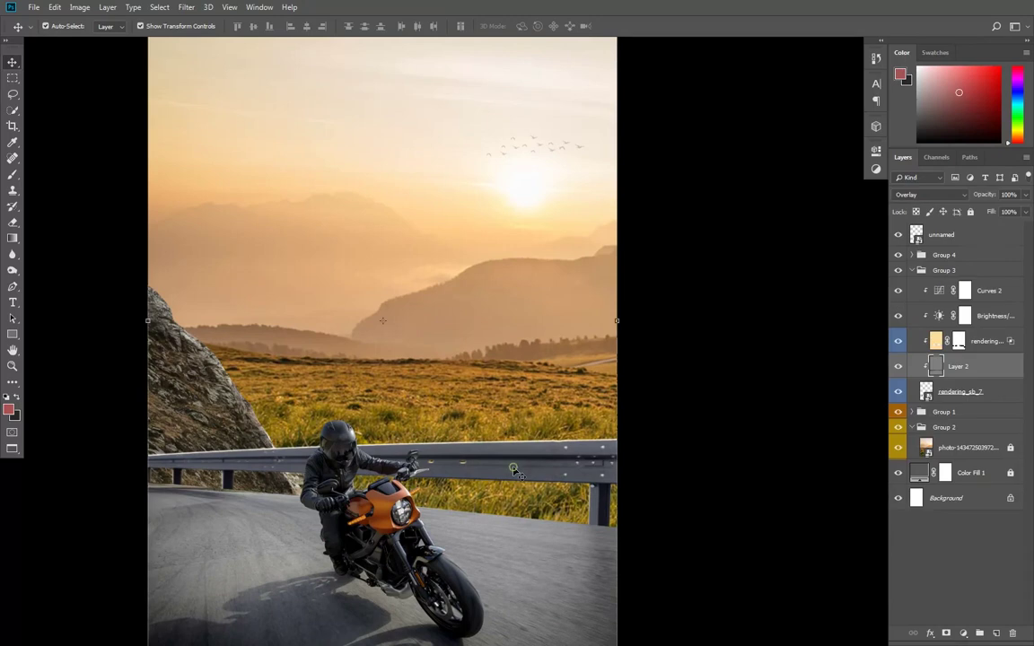
left_click(961, 395)
double_click(939, 320)
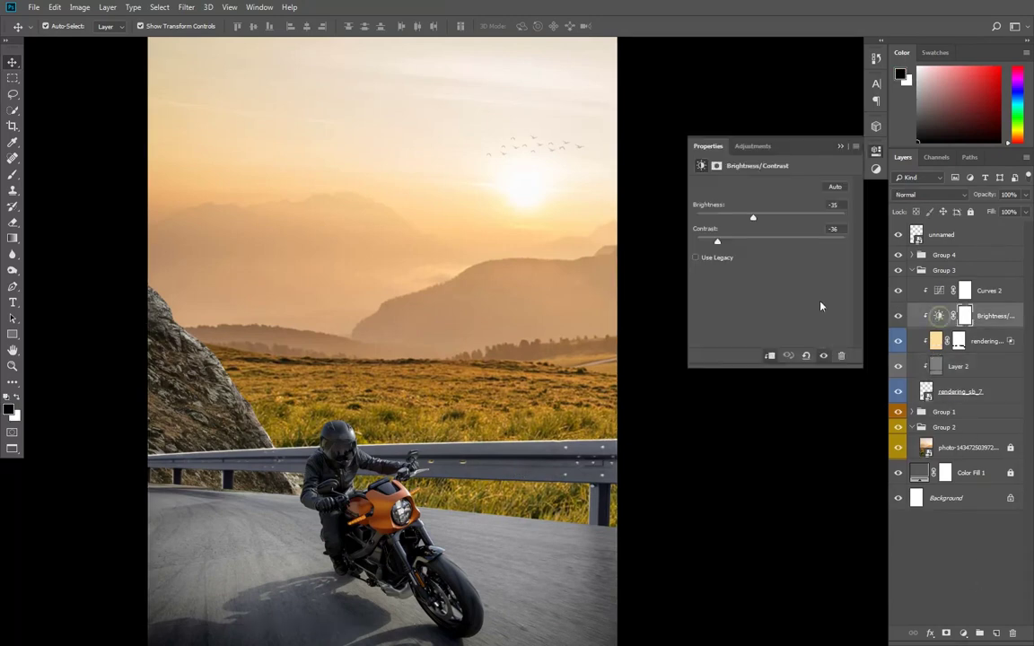
left_click_drag(737, 220, 739, 219)
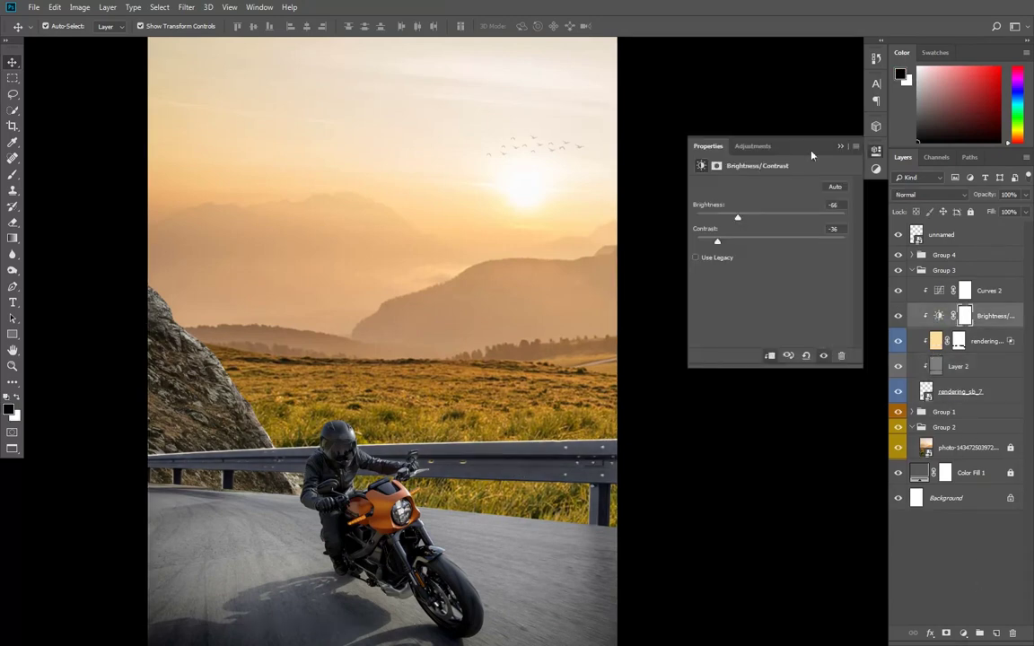
left_click(840, 148)
left_click(741, 245)
scroll(536, 359, "down", 6)
scroll(508, 389, "up", 3)
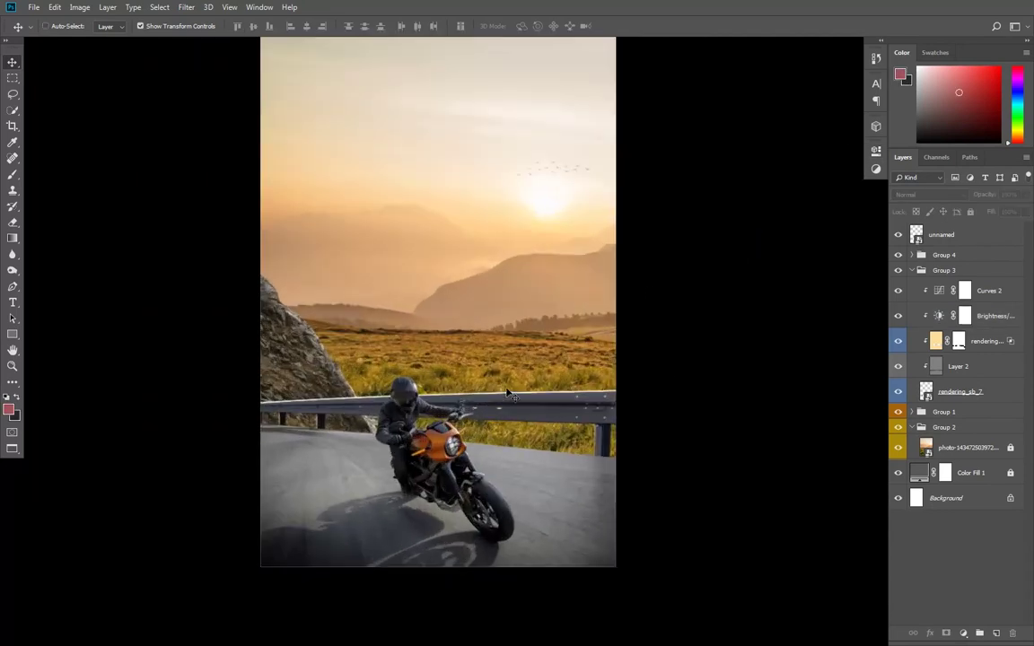
Step: Collapse Group 3, move the bird flock layer into Group 2 above the background photo, and collapse Group 2
left_click(911, 271)
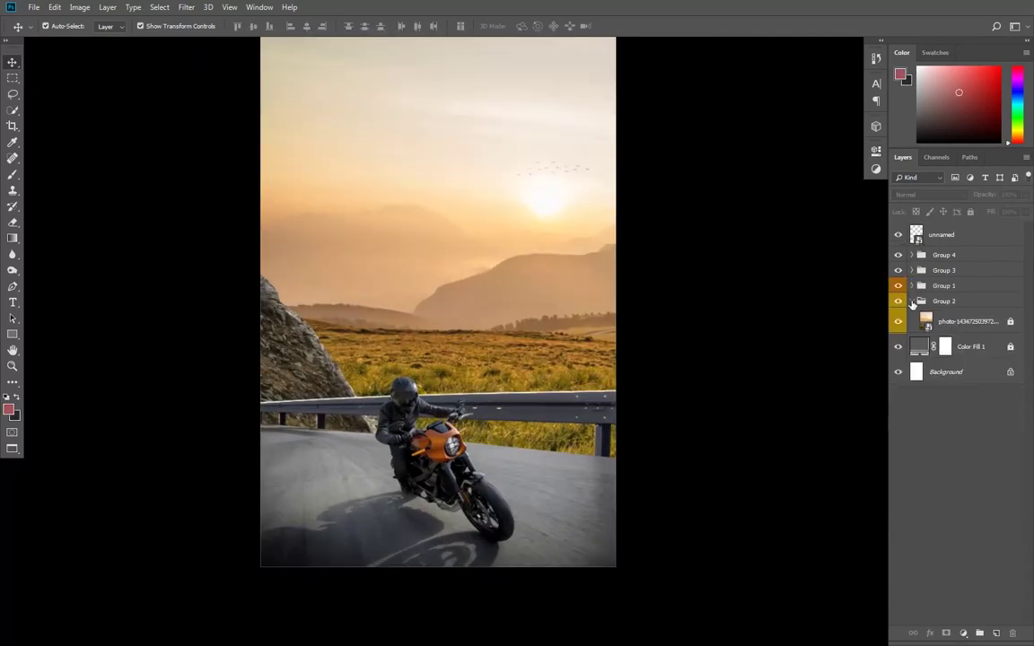
left_click(911, 302)
left_click(911, 302)
left_click_drag(941, 234, 938, 305)
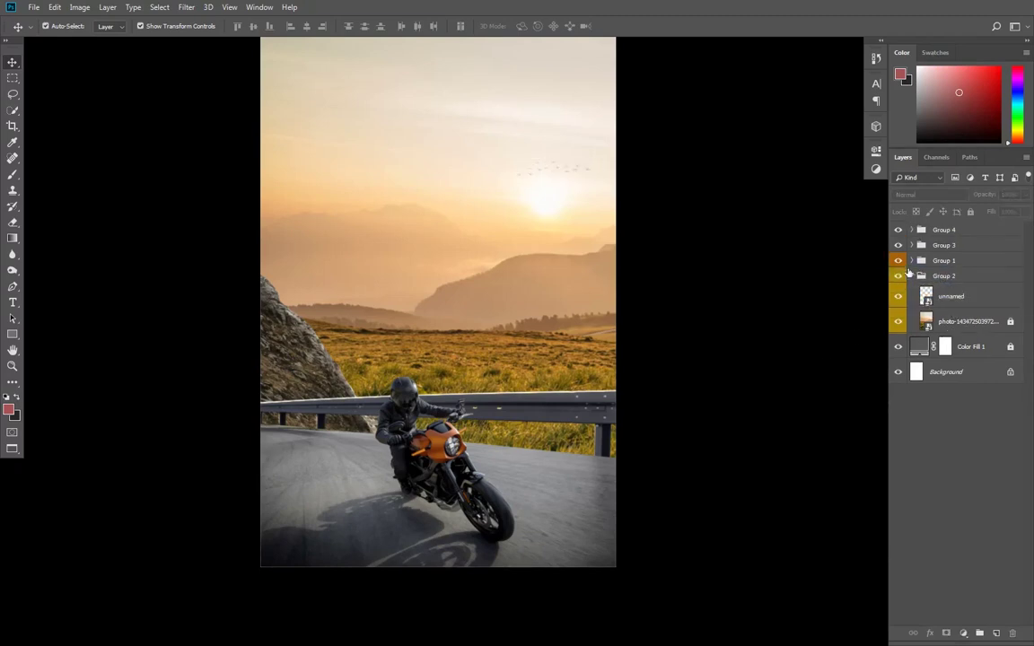
left_click(911, 276)
Step: Examine the whole composite in full-screen view and return to the normal workspace
scroll(524, 335, "down", 1)
left_click_drag(524, 335, 462, 356)
scroll(461, 355, "up", 1)
key("f")
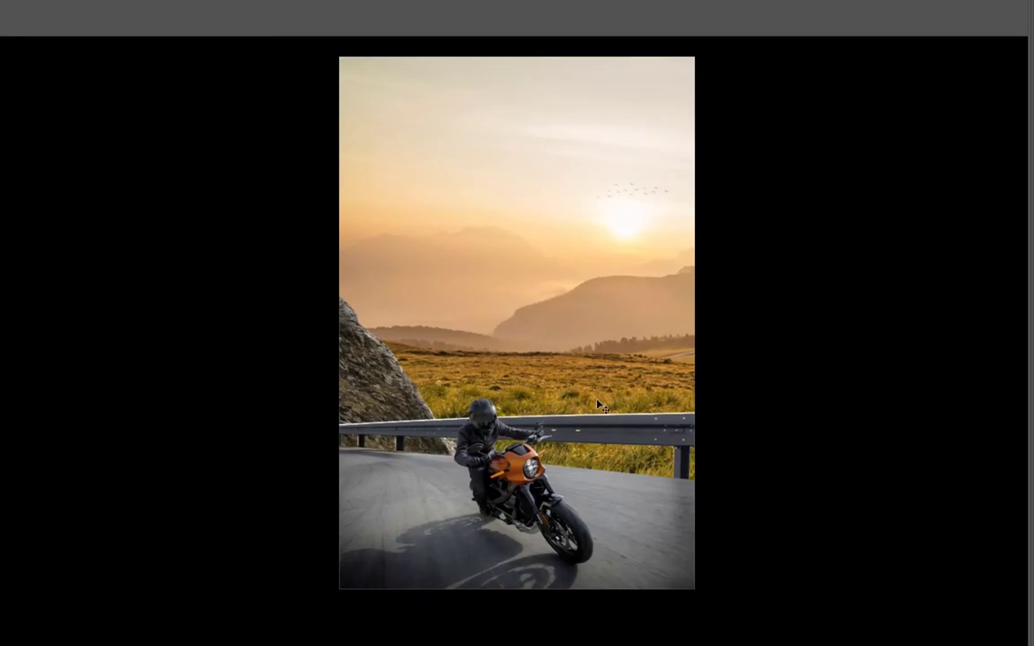
key("f")
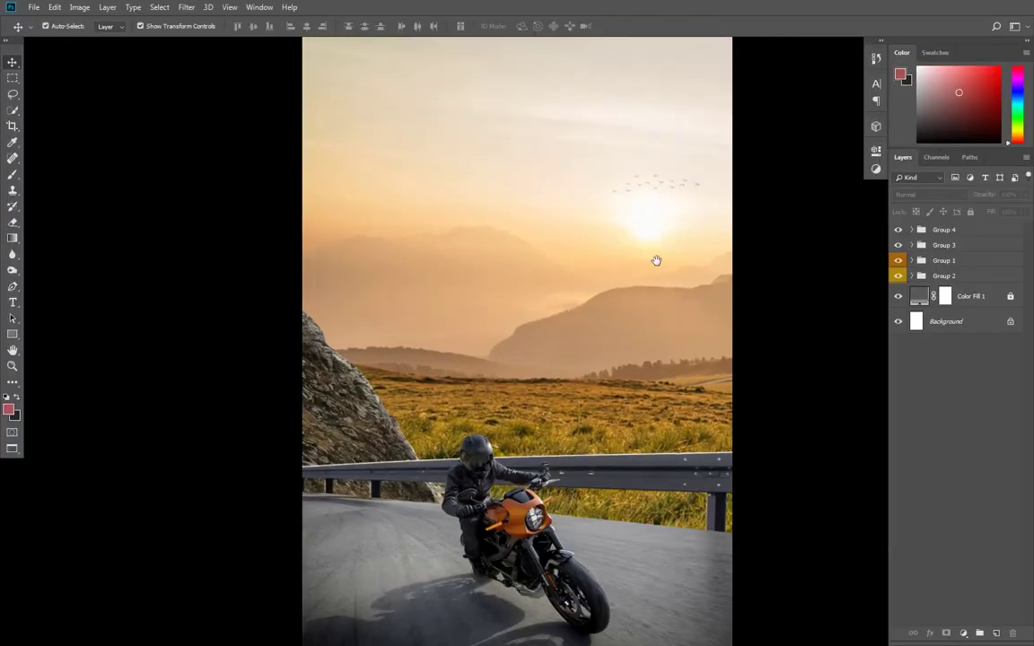
left_click_drag(655, 261, 615, 265)
Step: Add a Black & White adjustment layer with default settings above Group 4
left_click(942, 230)
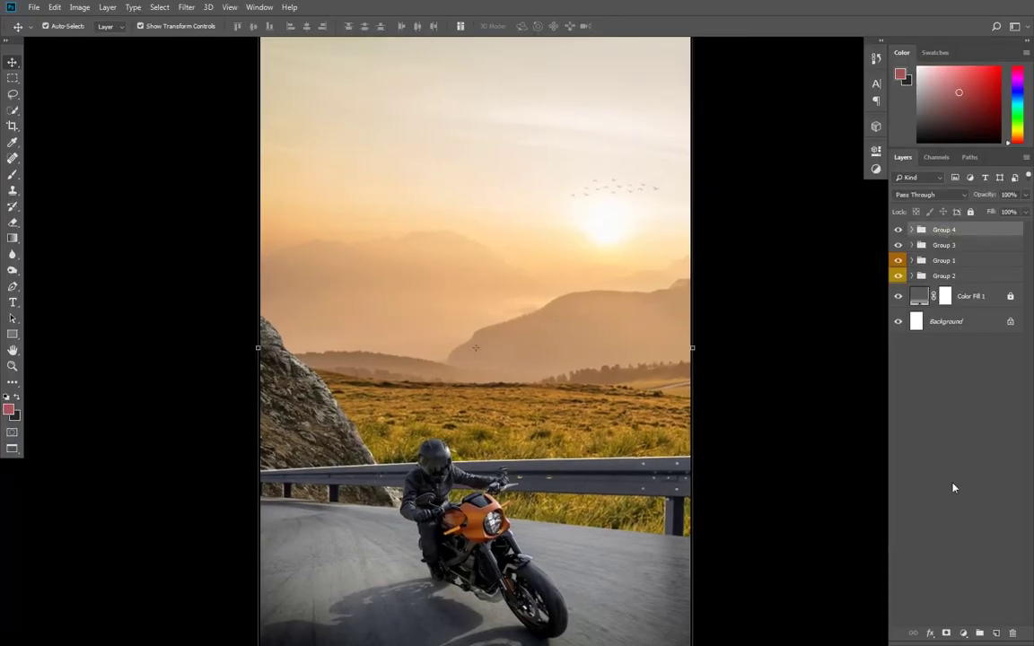
left_click(962, 633)
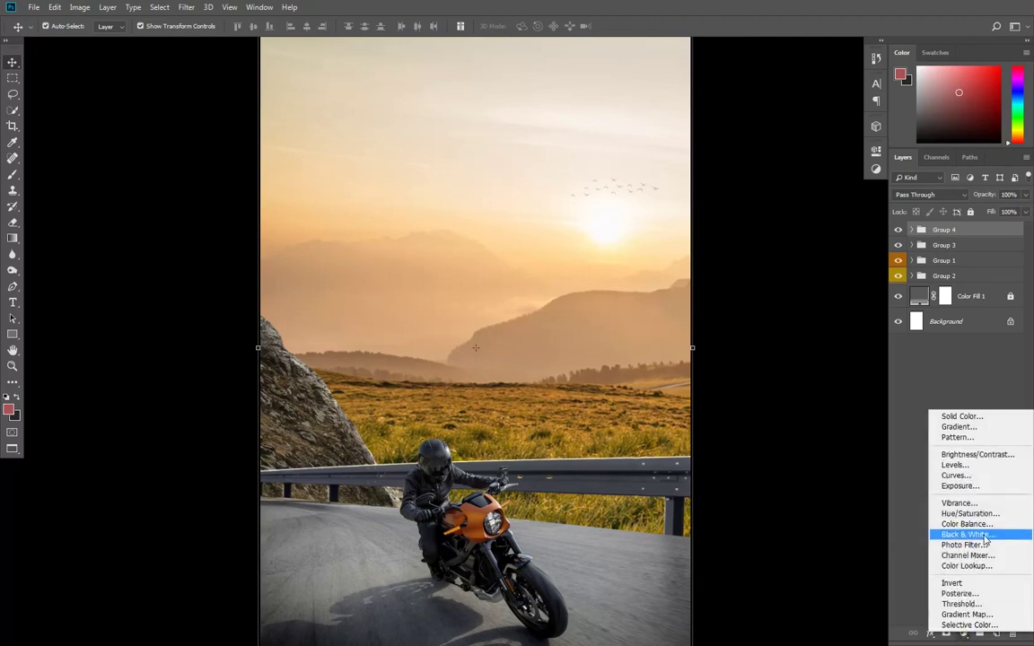
left_click(972, 535)
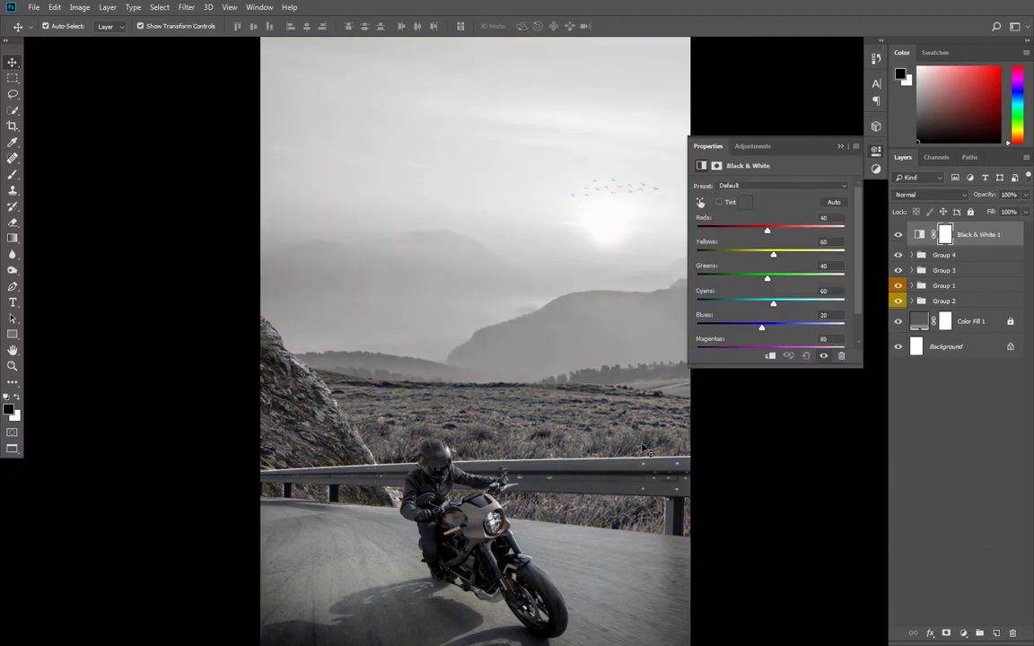
Step: Expand Group 4 and add a Color Balance adjustment clipped to Layer 1
left_click(912, 255)
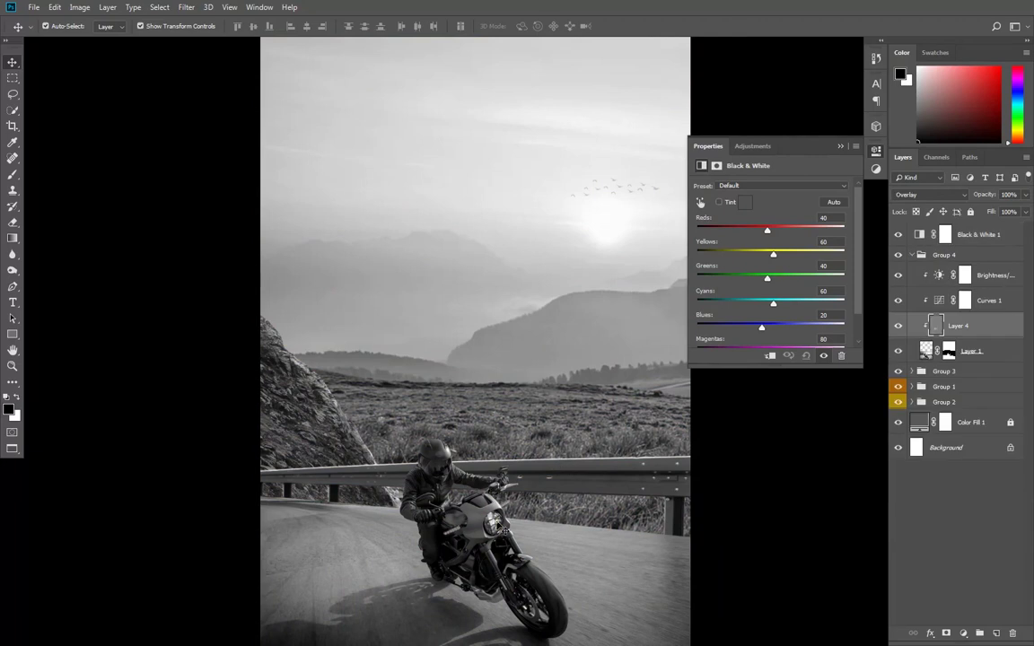
left_click(965, 326)
left_click(977, 355)
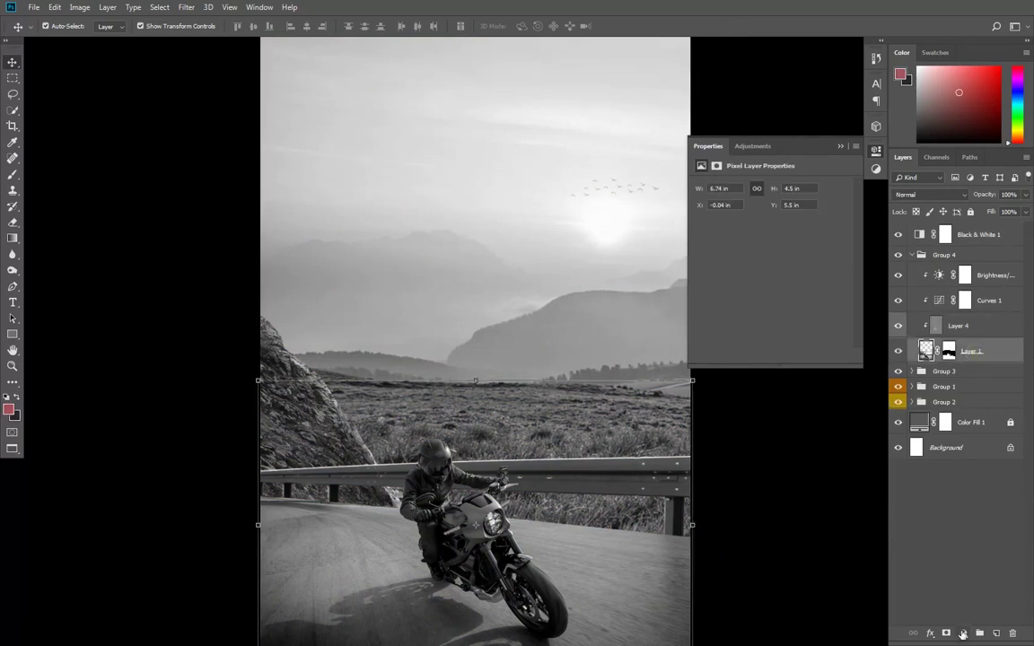
left_click(963, 634)
left_click(965, 523)
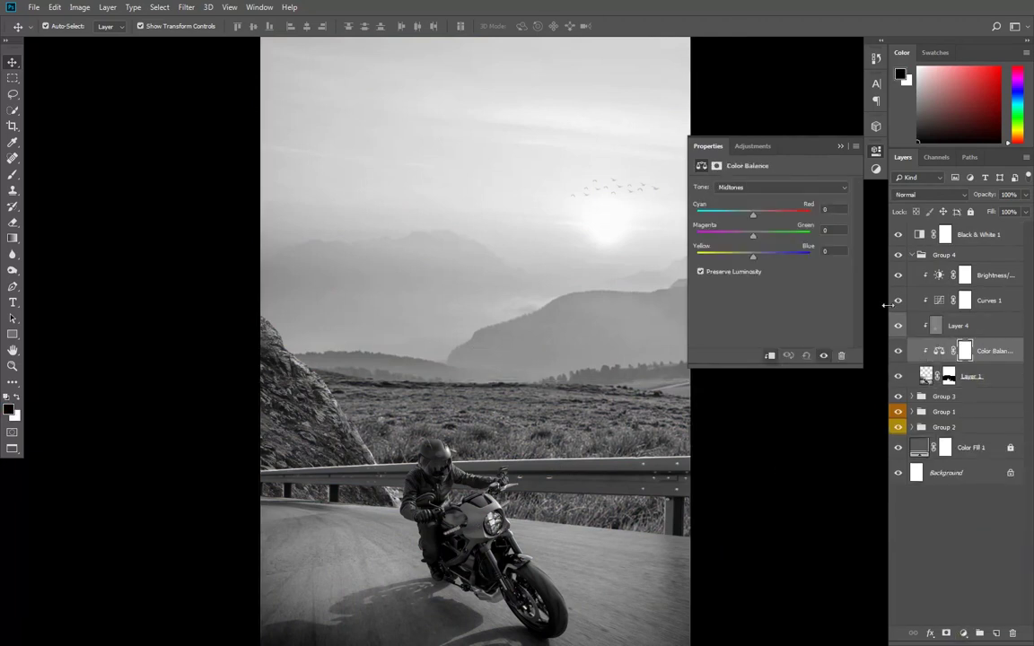
Step: Hide the Black & White layer and shift Layer 1's Color Balance highlights toward yellow (-9) and red
left_click(898, 235)
left_click_drag(752, 260, 751, 262)
left_click(751, 186)
left_click(750, 200)
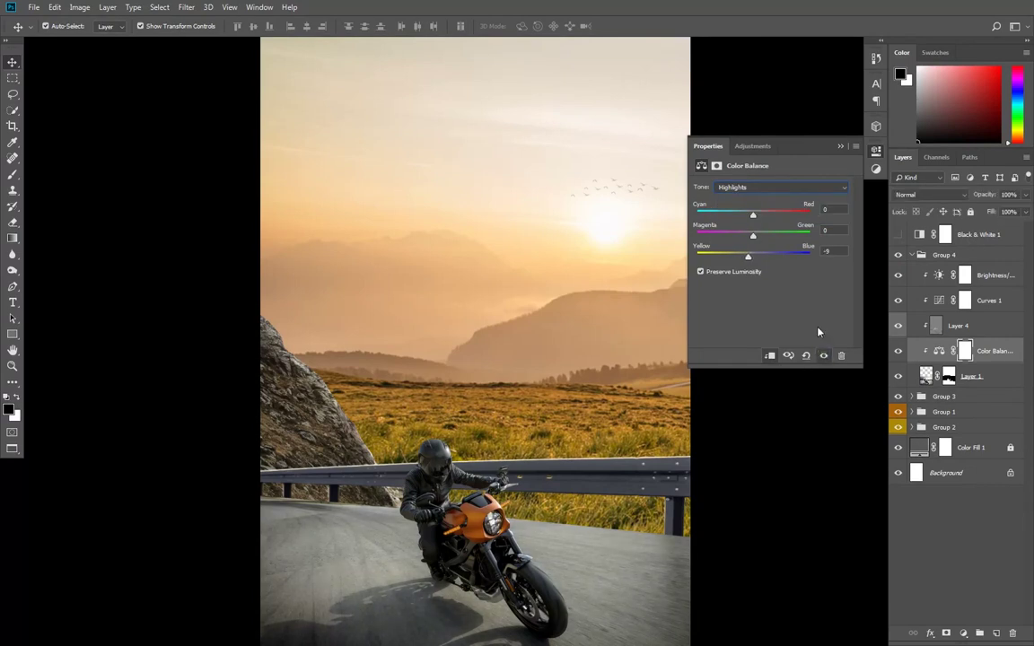
left_click_drag(754, 217, 761, 218)
Step: Warm the other tonal ranges of Layer 1's Color Balance toward yellow and red, comparing the image with and without it
left_click(759, 186)
left_click(753, 209)
left_click(822, 355)
left_click(822, 355)
left_click(754, 187)
left_click(748, 200)
left_click_drag(758, 262, 750, 262)
left_click_drag(755, 216, 757, 219)
left_click(824, 357)
left_click(841, 147)
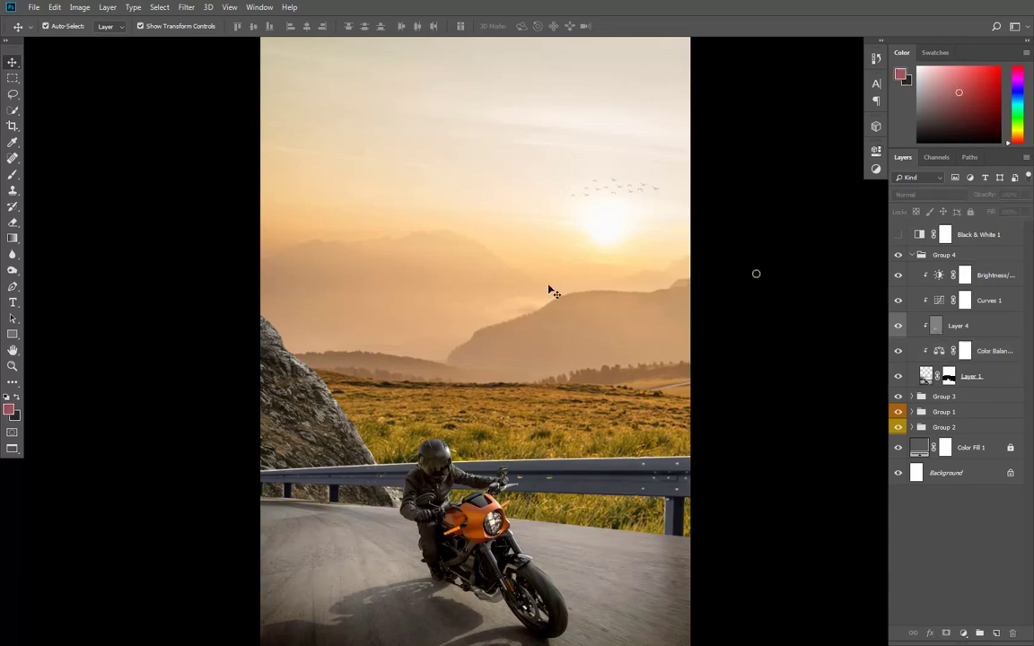
Step: Add a Color Balance adjustment clipped to the rock photo layer, with midtones at red +11 and yellow -14
left_click(757, 279)
scroll(495, 305, "down", 2)
scroll(505, 380, "up", 1)
left_click(298, 377)
left_click(979, 515)
left_click(965, 633)
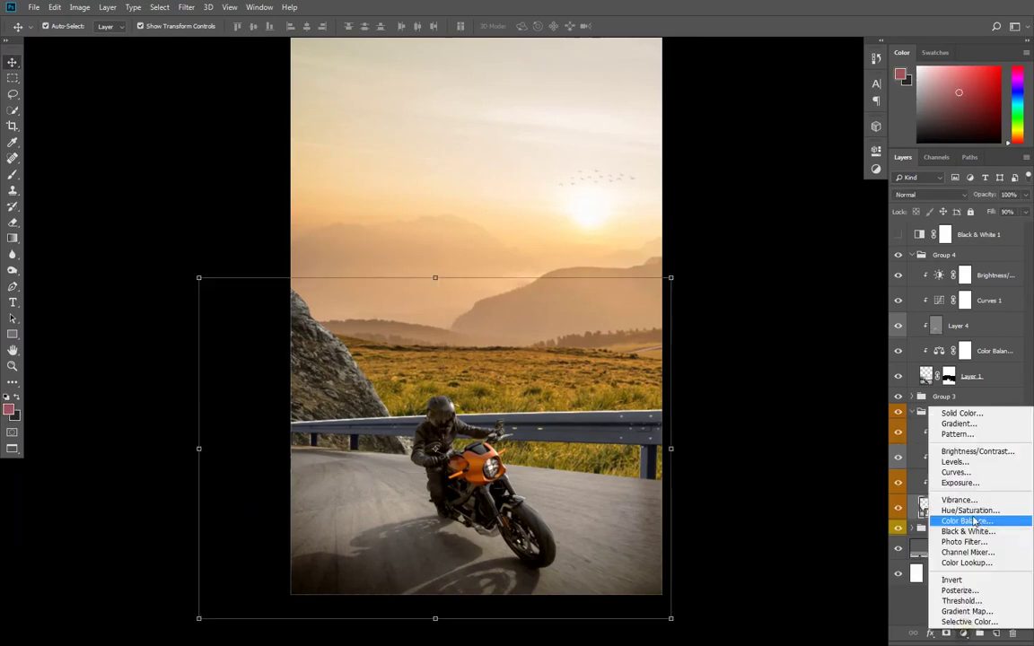
left_click(957, 520)
left_click_drag(754, 259, 749, 262)
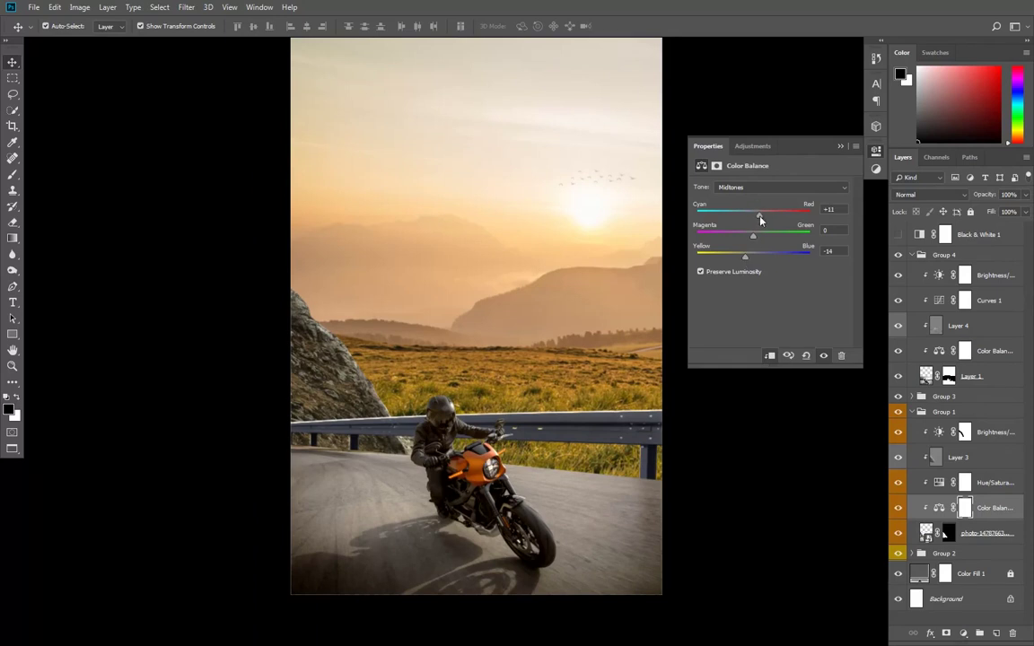
Step: Fine-tune the red and yellow shifts in the rock's remaining Color Balance tones and compare with and without the adjustment
left_click(756, 188)
left_click(754, 217)
left_click_drag(751, 254, 751, 260)
left_click(747, 189)
left_click(750, 198)
left_click_drag(754, 220, 749, 259)
left_click(824, 356)
left_click(824, 357)
left_click(840, 146)
Step: Add a Color Balance adjustment clipped to the guardrail layer rendering_sb_7 and shift its shadows to yellow -4
scroll(564, 269, "down", 3)
left_click(701, 344)
scroll(585, 342, "up", 5)
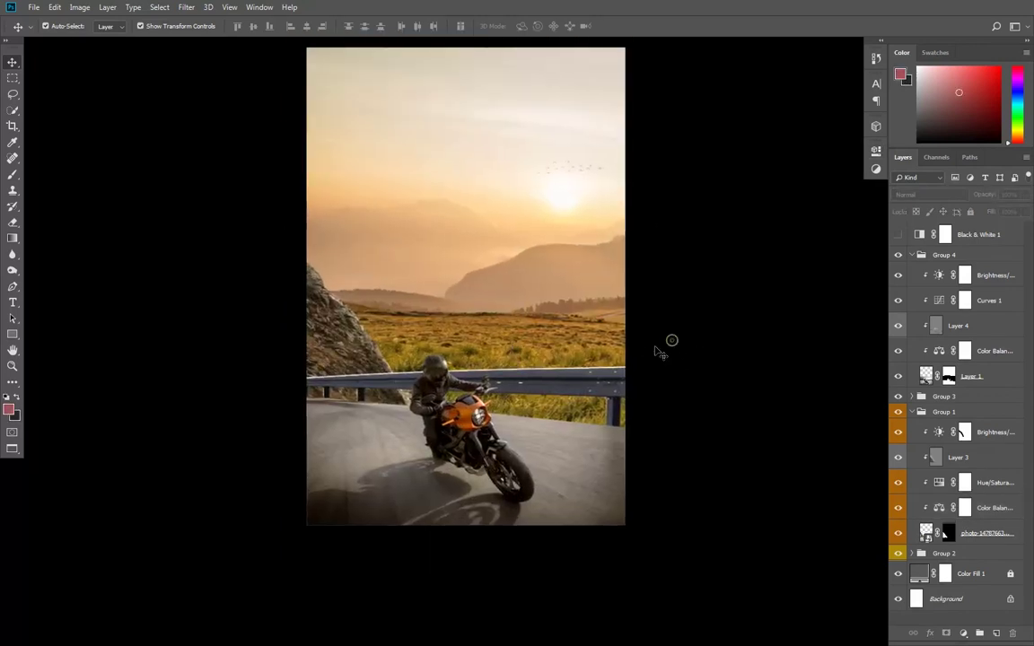
left_click(571, 401)
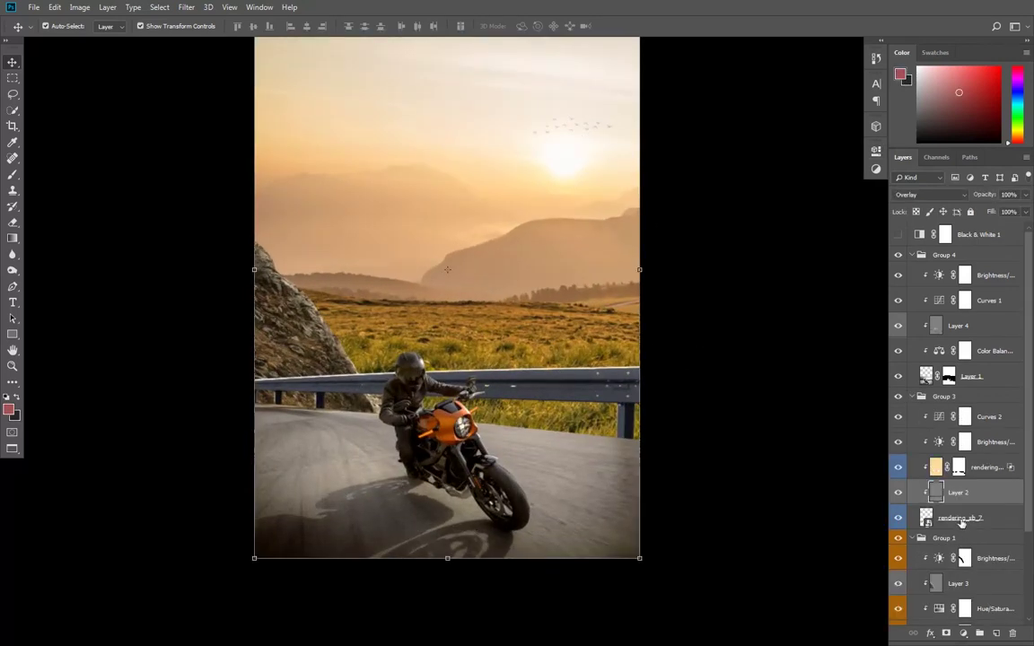
left_click(962, 522)
left_click(963, 633)
left_click(958, 523)
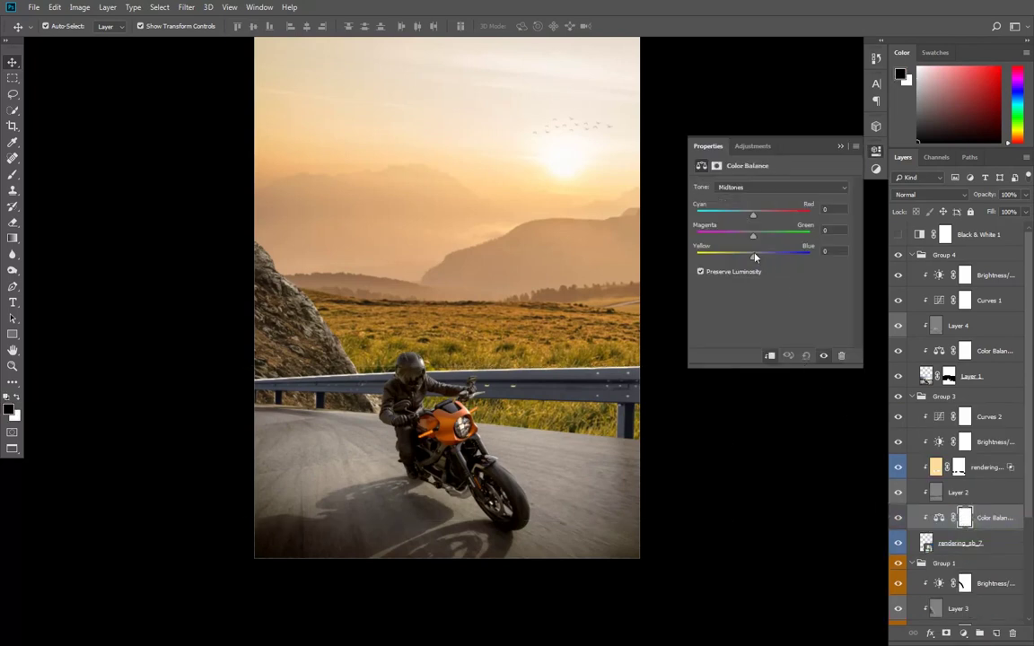
left_click(748, 190)
left_click(745, 185)
left_click_drag(761, 258, 750, 261)
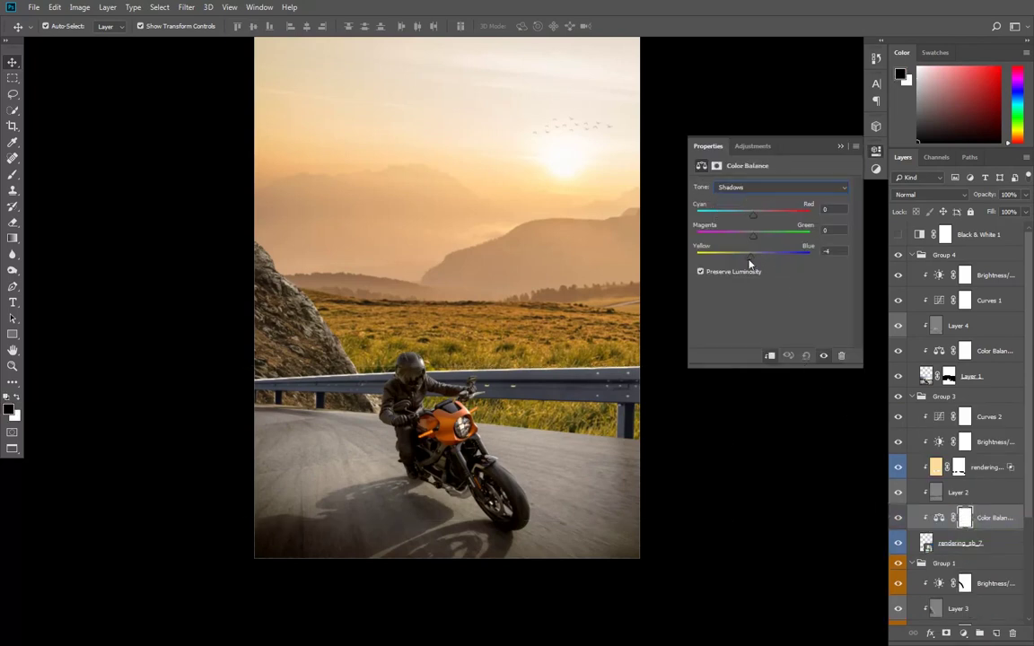
Step: Shift the guardrail's Color Balance midtones toward yellow, undo the last tweak, and compare with and without the adjustment
left_click(745, 187)
left_click(741, 201)
mouse_move(753, 258)
left_mouse_down()
mouse_move(773, 260)
mouse_move(742, 260)
left_mouse_up()
left_click(751, 189)
left_click(745, 216)
key("ctrl+z")
left_click(825, 357)
left_click(824, 358)
Step: Refine the guardrail's Color Balance with slight red and blue shifts across its tonal ranges and compare before and after
left_click(752, 189)
left_click(751, 183)
left_click_drag(757, 219, 759, 220)
left_click(753, 187)
left_click(751, 176)
left_click_drag(750, 259, 755, 260)
left_click_drag(764, 218, 760, 224)
left_click(823, 356)
left_click(823, 356)
left_click(839, 146)
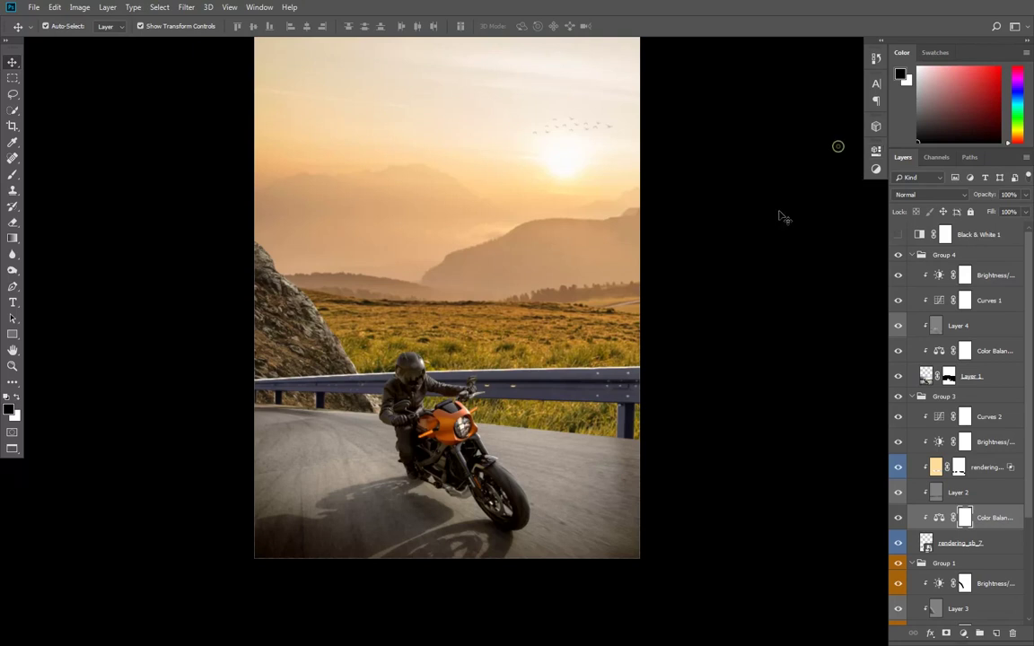
Step: Collapse Groups 4, 3 and 1, and check the composite in grayscale with the Black & White layer
left_click(764, 241)
scroll(444, 321, "down", 6)
scroll(477, 337, "up", 5)
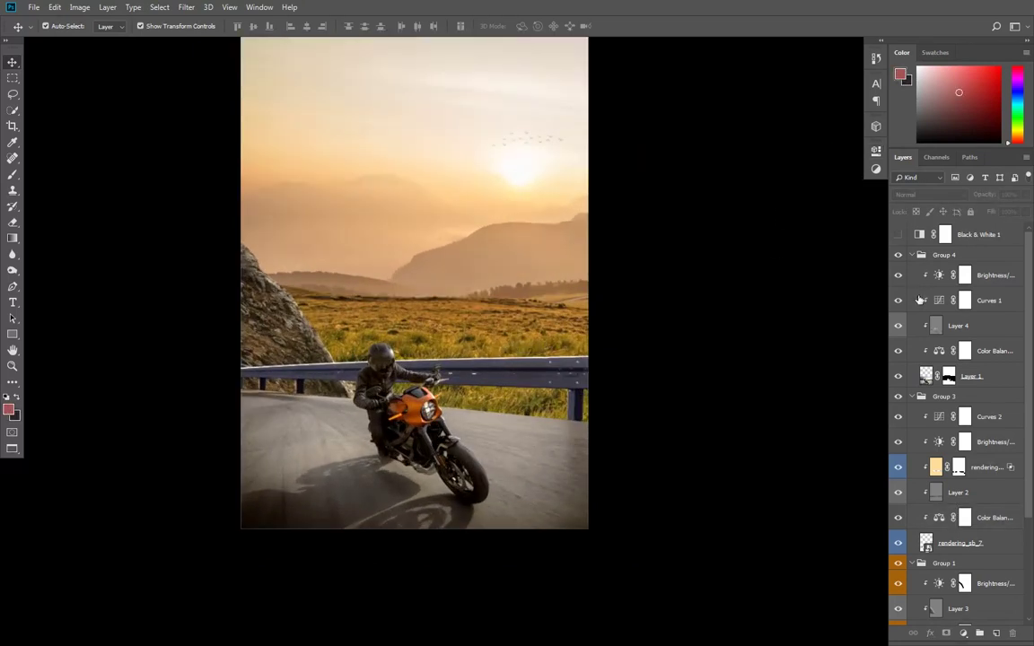
left_click(913, 255)
left_click(913, 270)
left_click(897, 235)
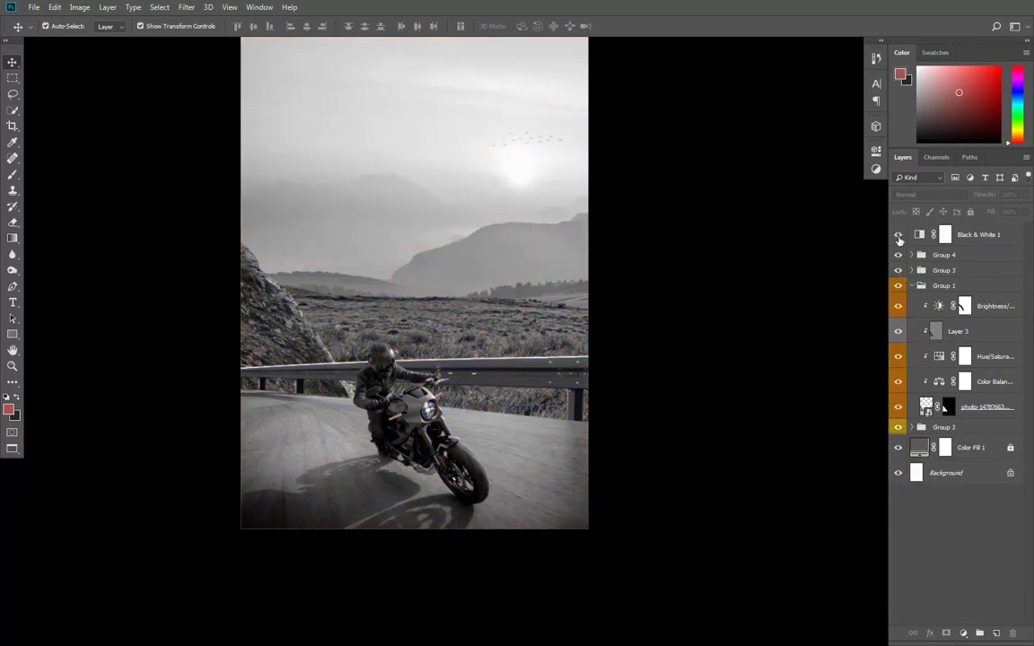
left_click(898, 235)
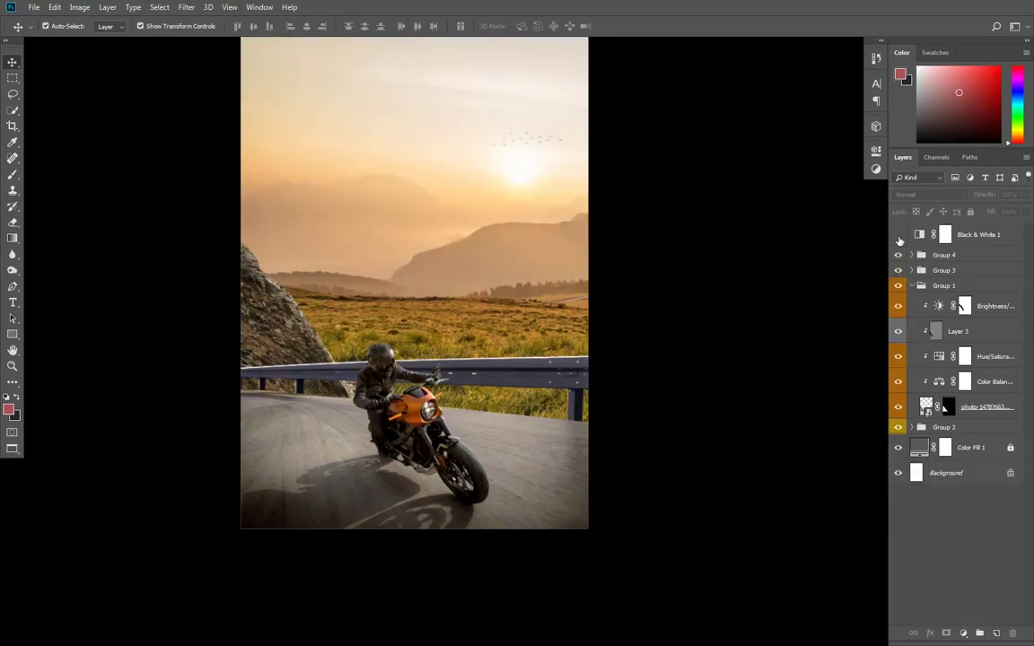
left_click(912, 286)
Step: Try a Hue/Saturation adjustment at saturation -59 and a Color Balance adjustment above Group 2's background photo, and remove both
left_click(912, 301)
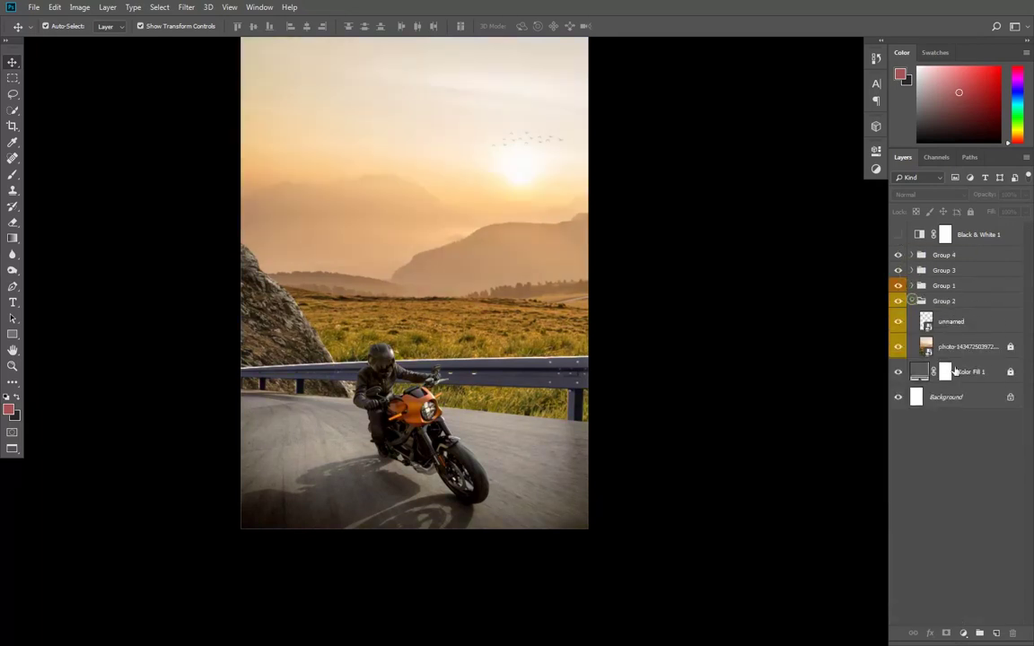
left_click(964, 633)
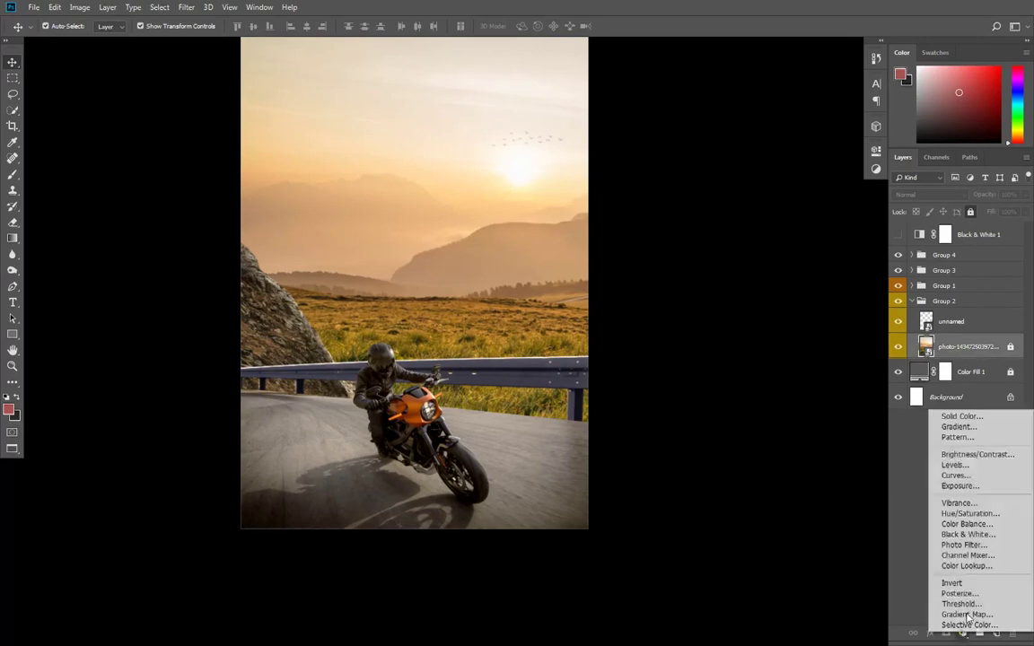
left_click(970, 513)
left_click_drag(770, 256, 729, 265)
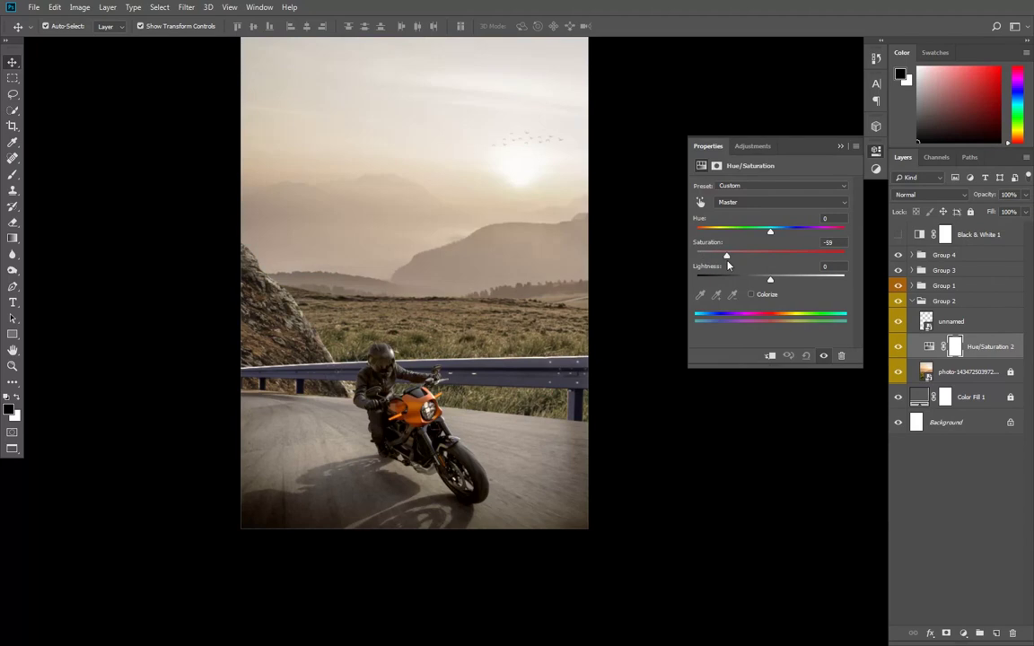
key("Delete")
left_click(963, 633)
left_click(967, 523)
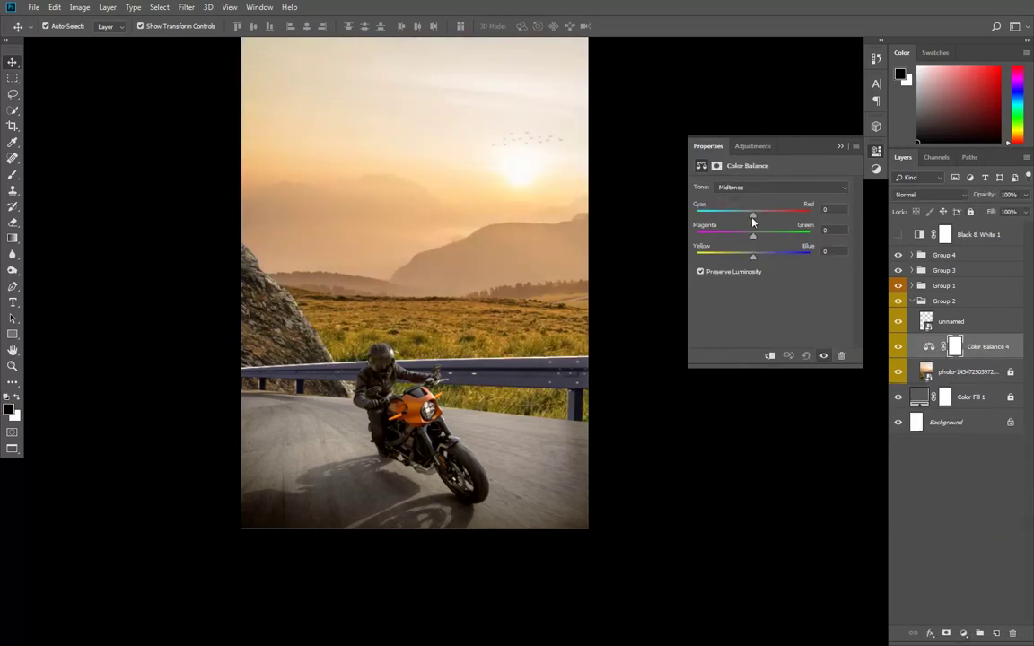
left_click(842, 356)
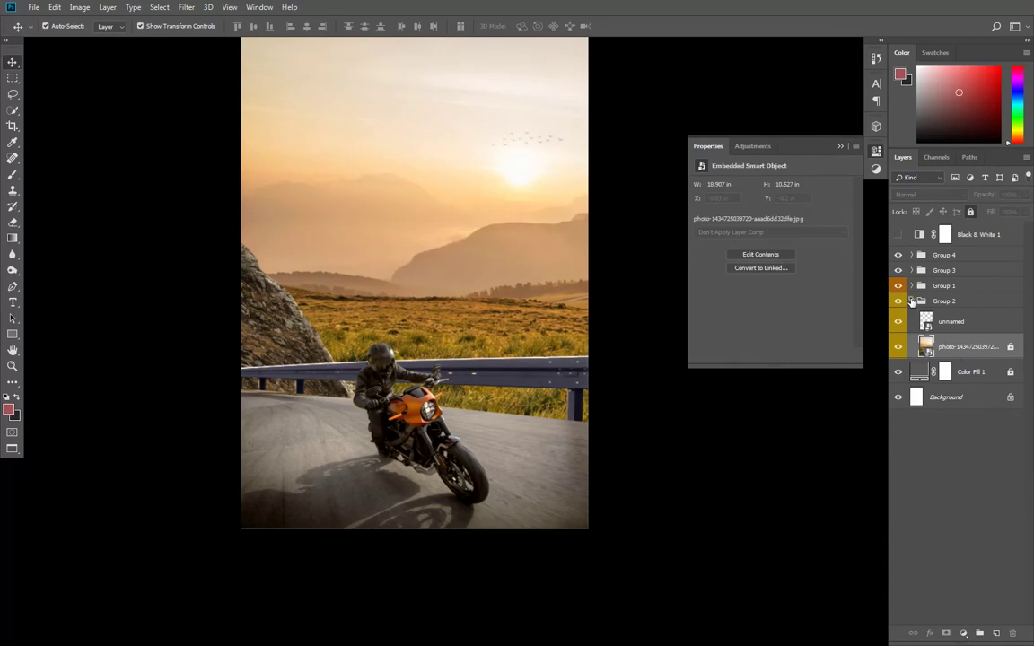
left_click(912, 301)
left_click(841, 147)
Step: Compare the composite in grayscale and color once more, and delete the Black & White adjustment layer
left_click(980, 258)
left_click(918, 235)
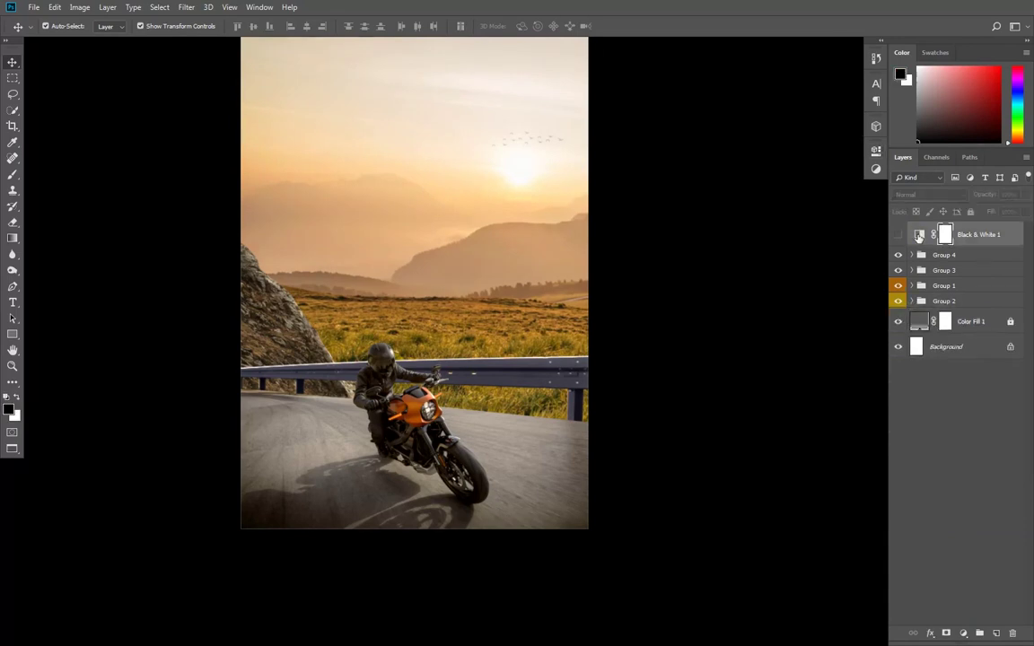
left_click(898, 235)
left_click(898, 235)
key("Delete")
key("s")
left_click(519, 263)
left_click(509, 256)
left_click_drag(494, 238, 494, 272)
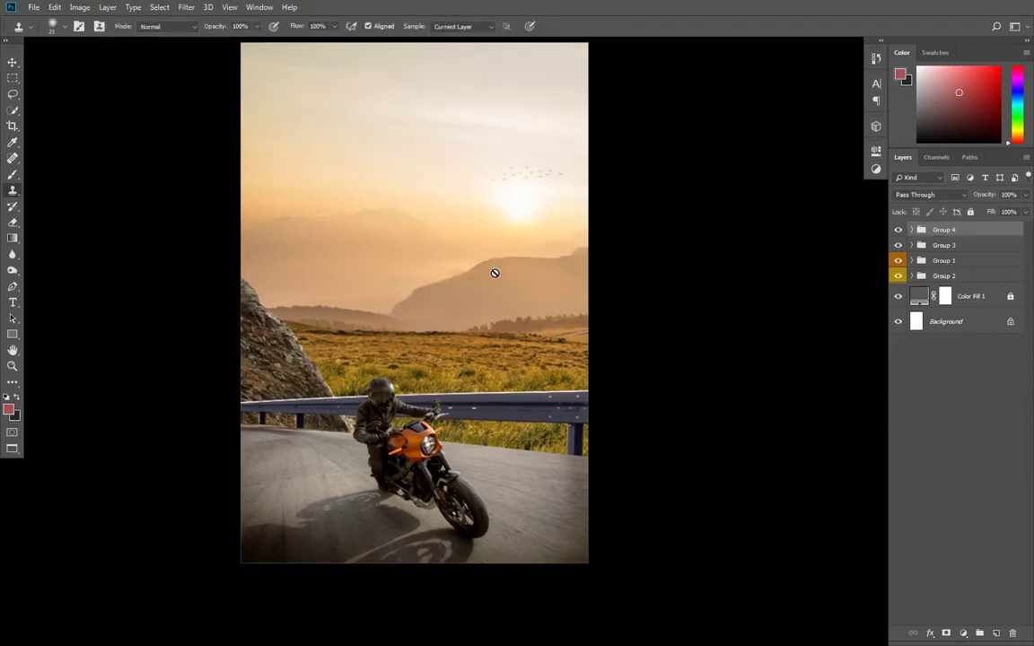
left_click(13, 61)
left_click(104, 158)
Step: Stamp all visible layers into a merged layer above Group 4 and delete that layer
left_click(950, 229)
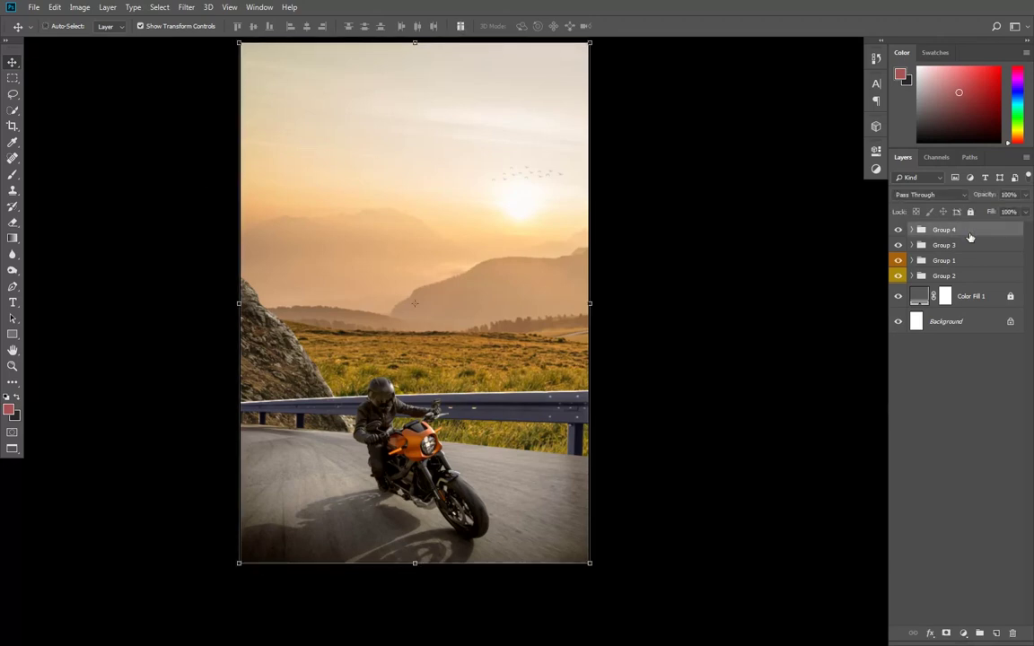
key("ctrl+shift+alt+e")
left_click(964, 633)
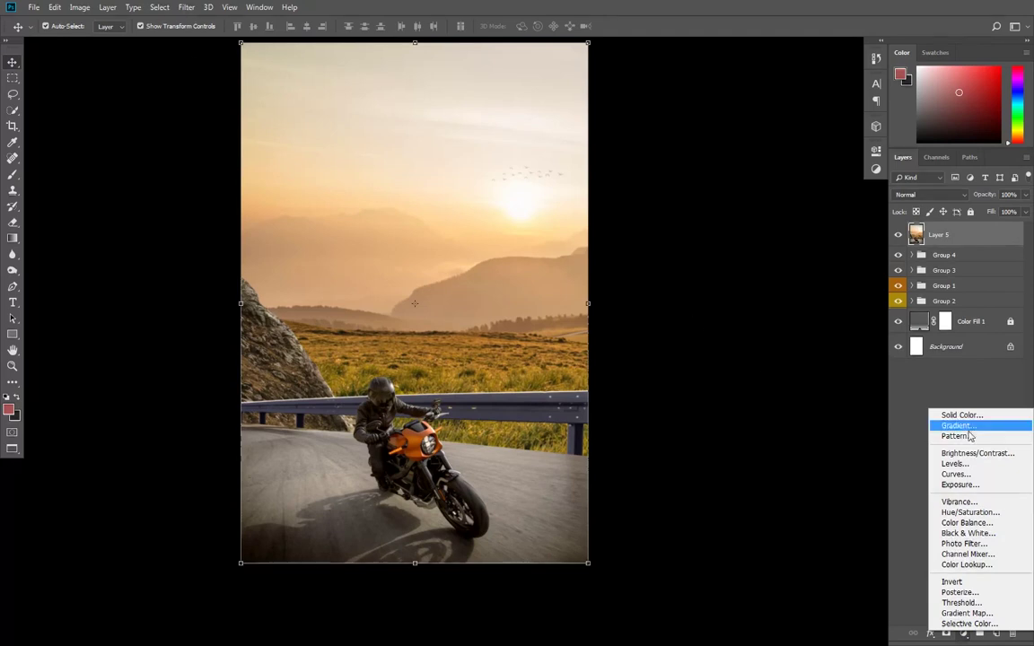
left_click(808, 439)
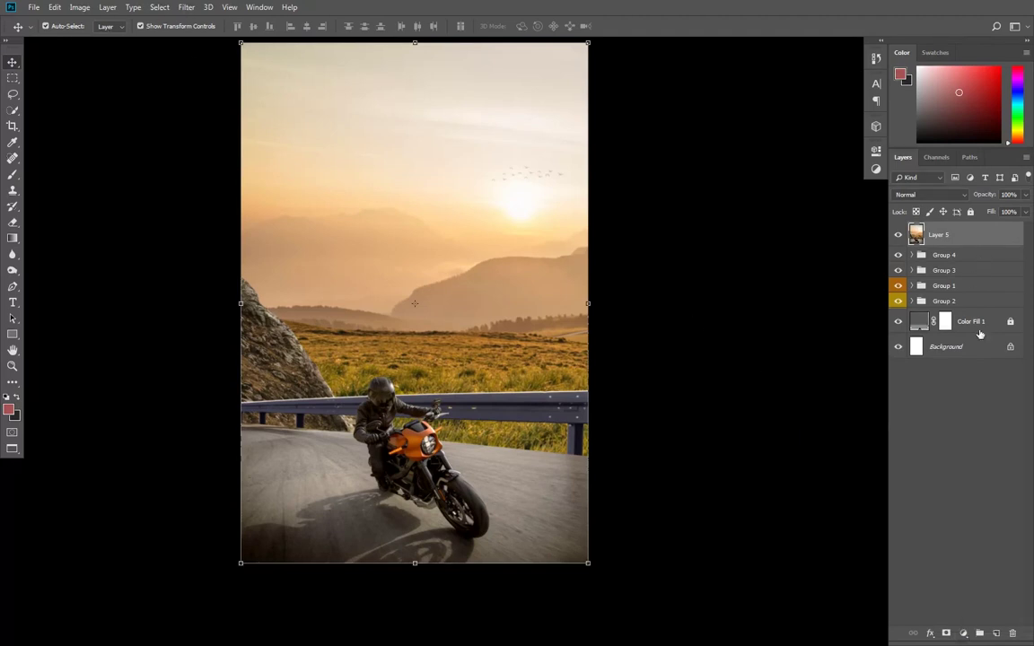
left_click(1011, 634)
left_click(964, 633)
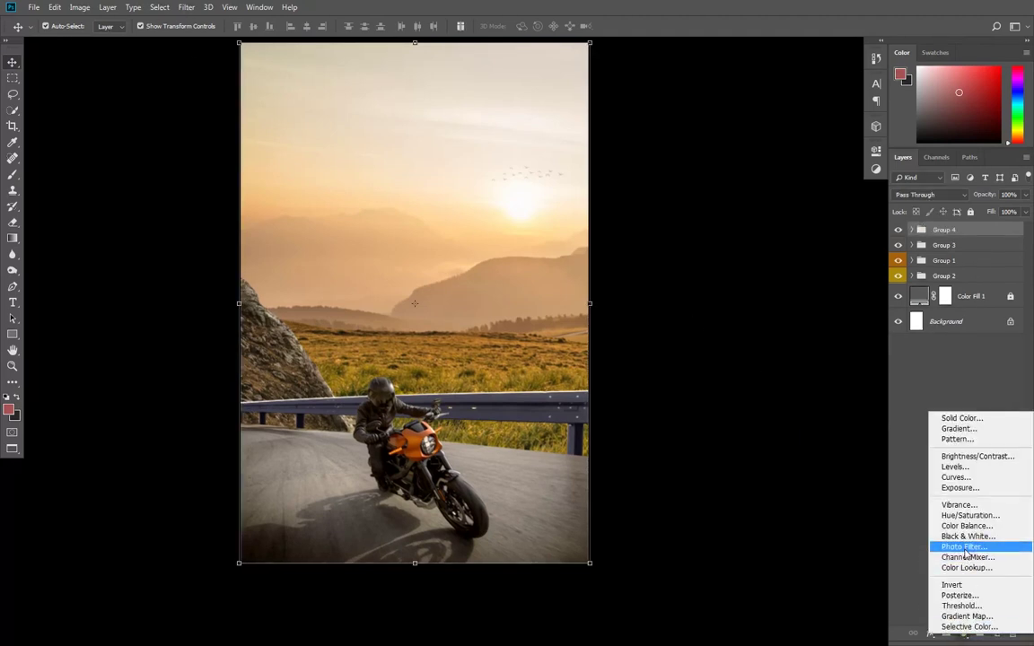
left_click(965, 547)
left_click(842, 356)
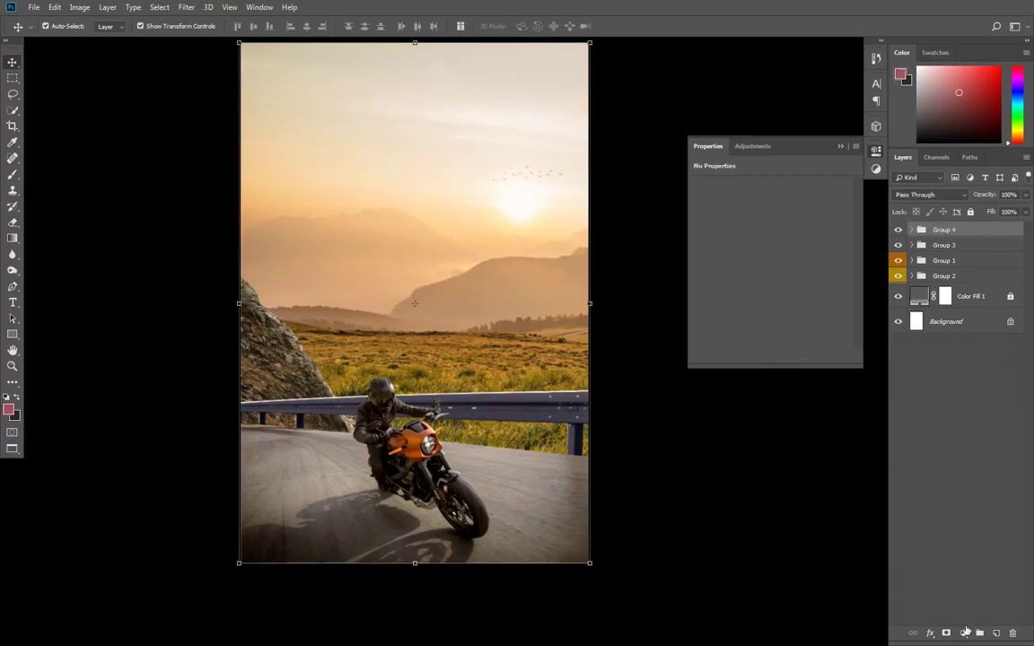
Step: Add a Color Lookup adjustment above Group 4 using the LateSunset.3DL LUT and set its blend mode to Soft Light
left_click(964, 633)
left_click(965, 558)
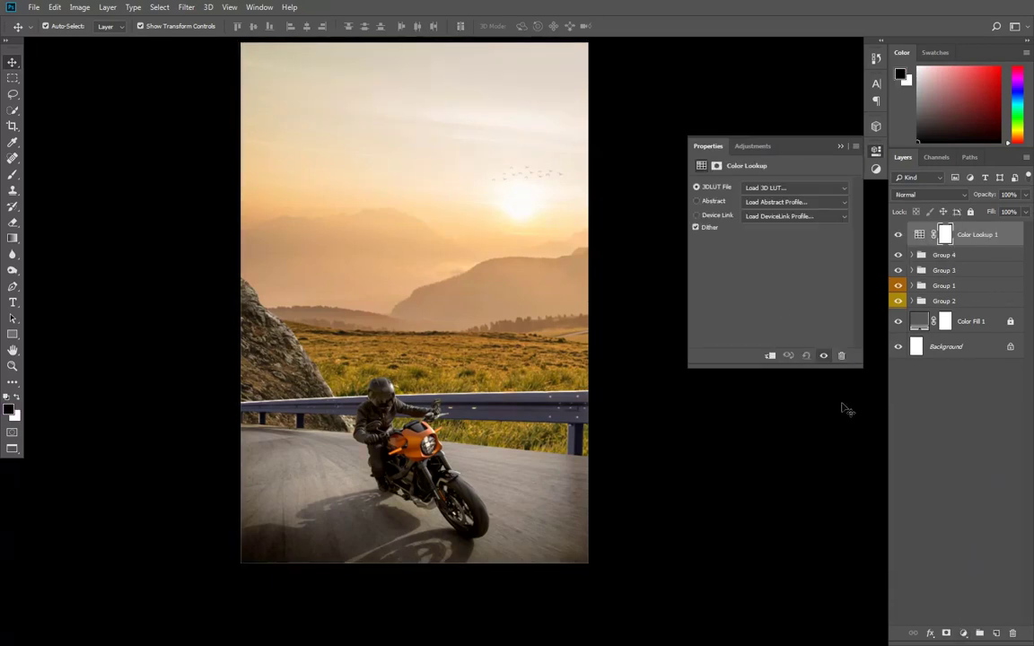
left_click(792, 188)
left_click(790, 542)
left_click(912, 201)
left_click(839, 311)
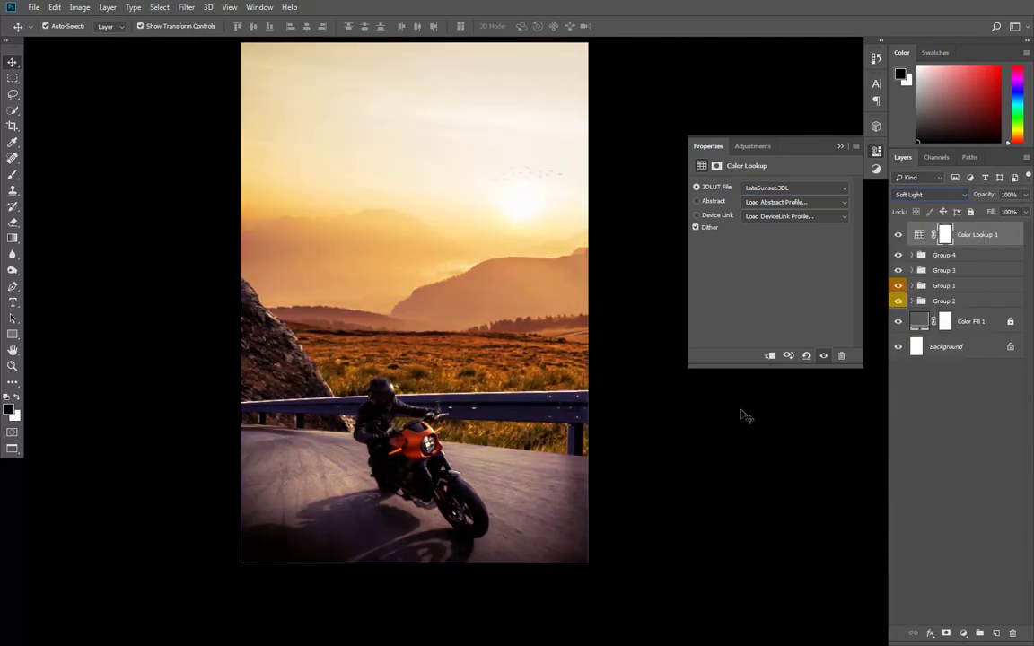
left_click(840, 147)
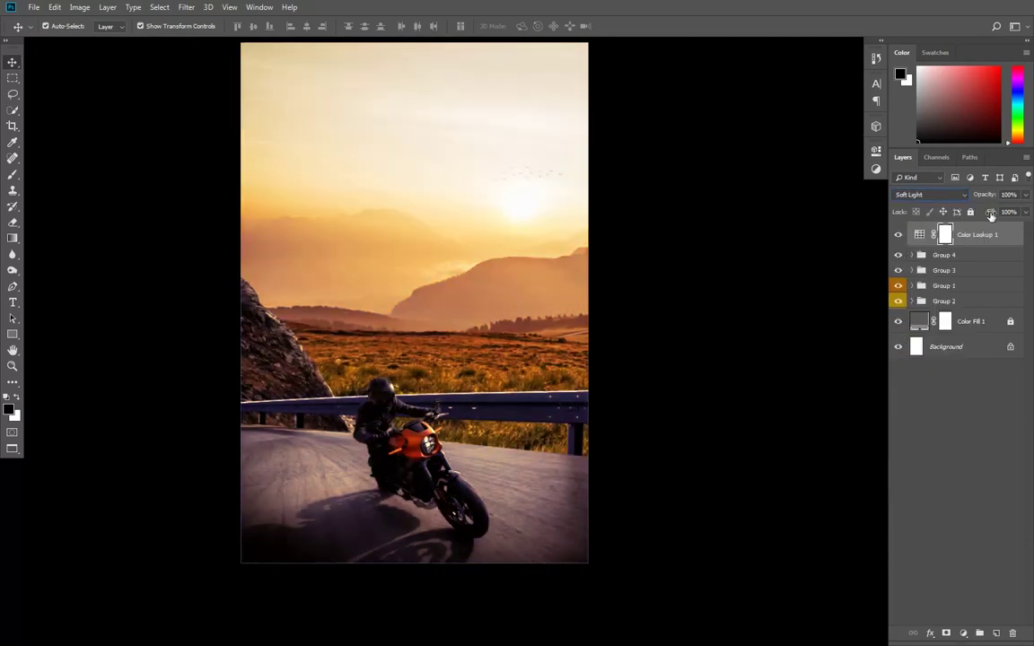
Step: Compare the image with and without the Color Lookup adjustment and lower that layer's fill to 42%
left_click(898, 234)
left_click(897, 235)
left_click(898, 234)
left_click(897, 234)
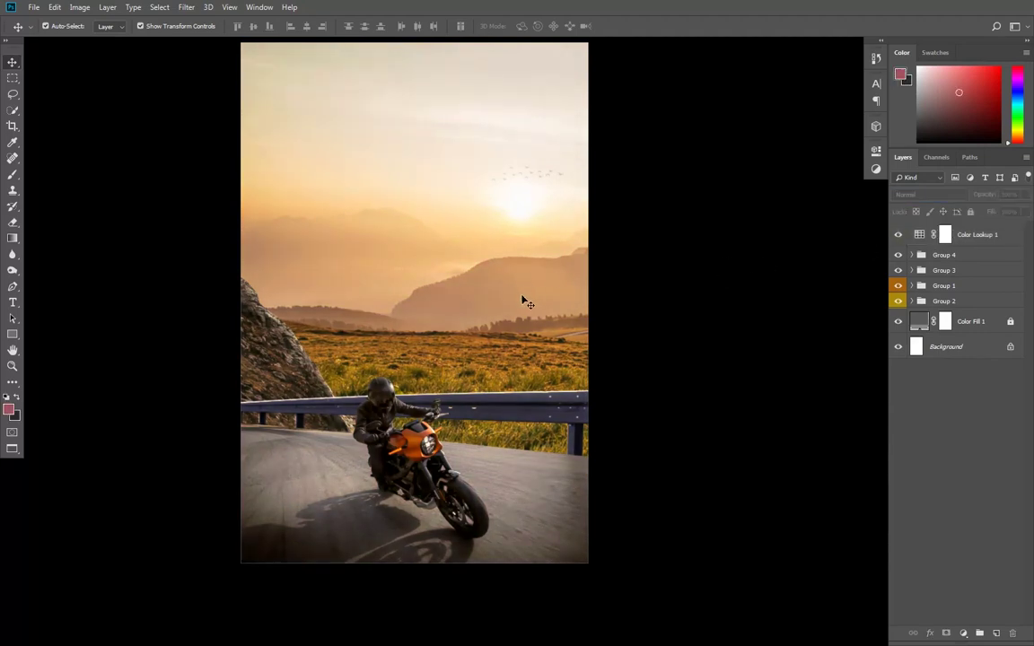
scroll(494, 305, "up", 2)
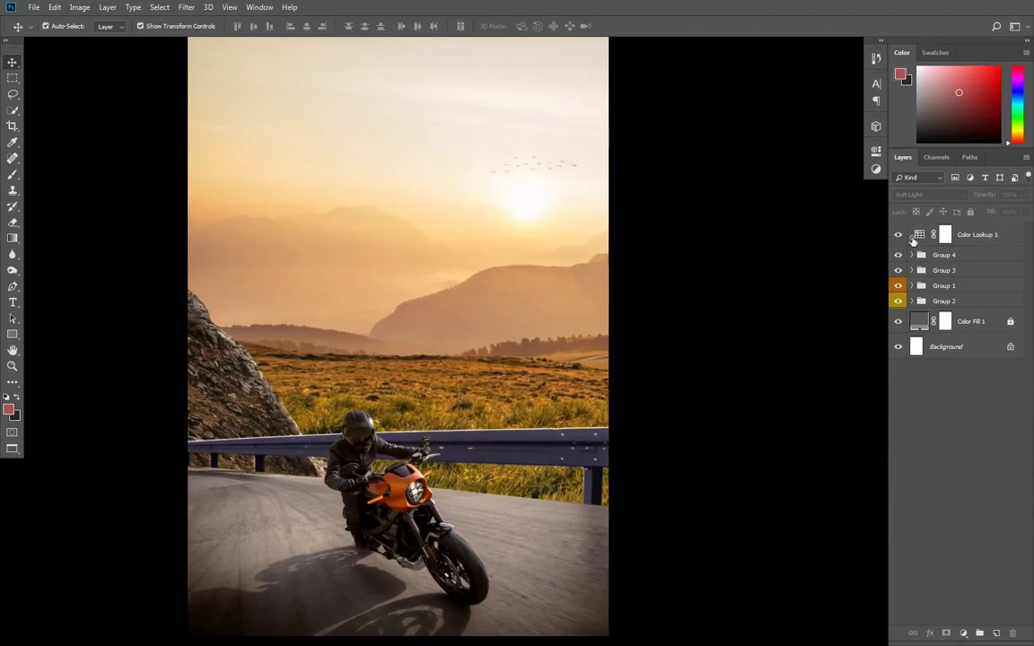
left_click(945, 234)
left_click_drag(993, 213, 1004, 214)
left_click(790, 311)
left_click(982, 240)
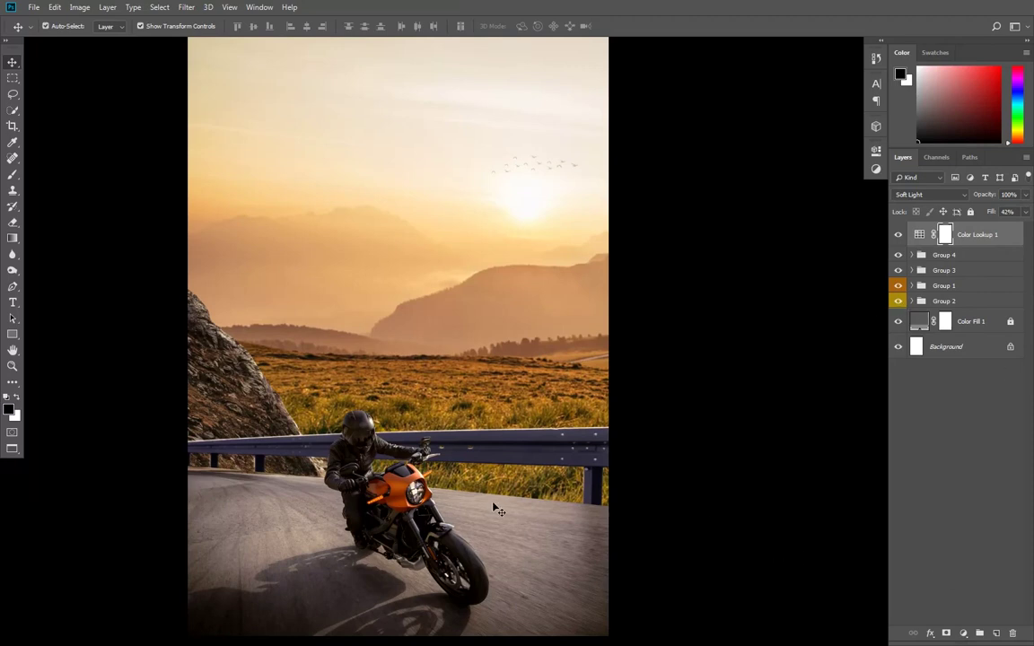
Step: Create a new empty layer above the Brightness/Contrast adjustment in Group 4
left_click(443, 451)
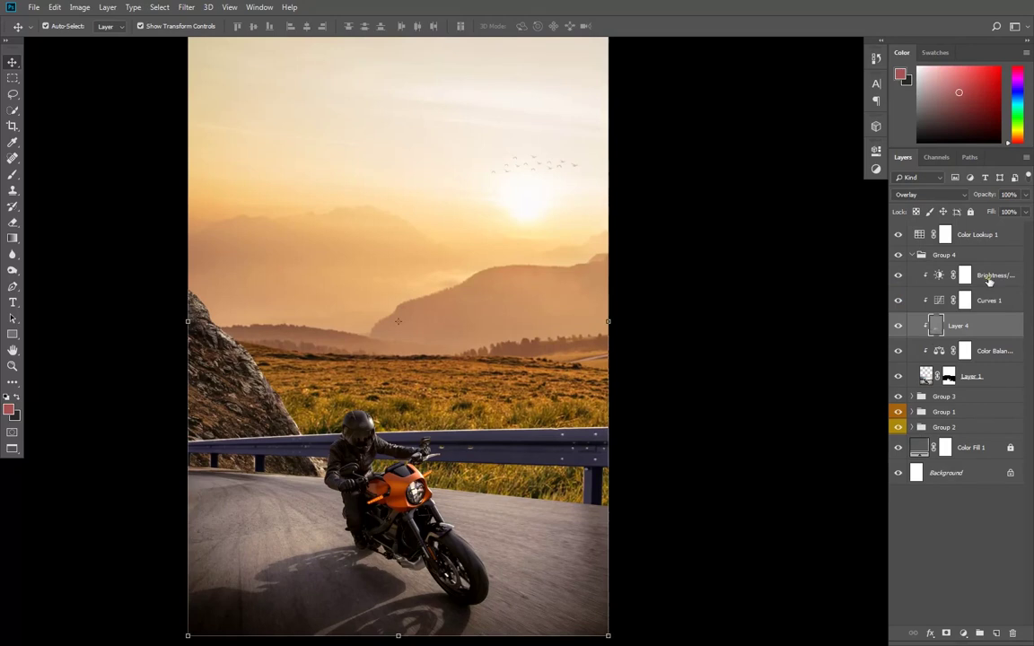
left_click(988, 281)
key("ctrl+shift+alt+n")
Step: Import the Fog brush set for the Brush tool
key("b")
right_click(517, 528)
scroll(468, 576, "down", 1)
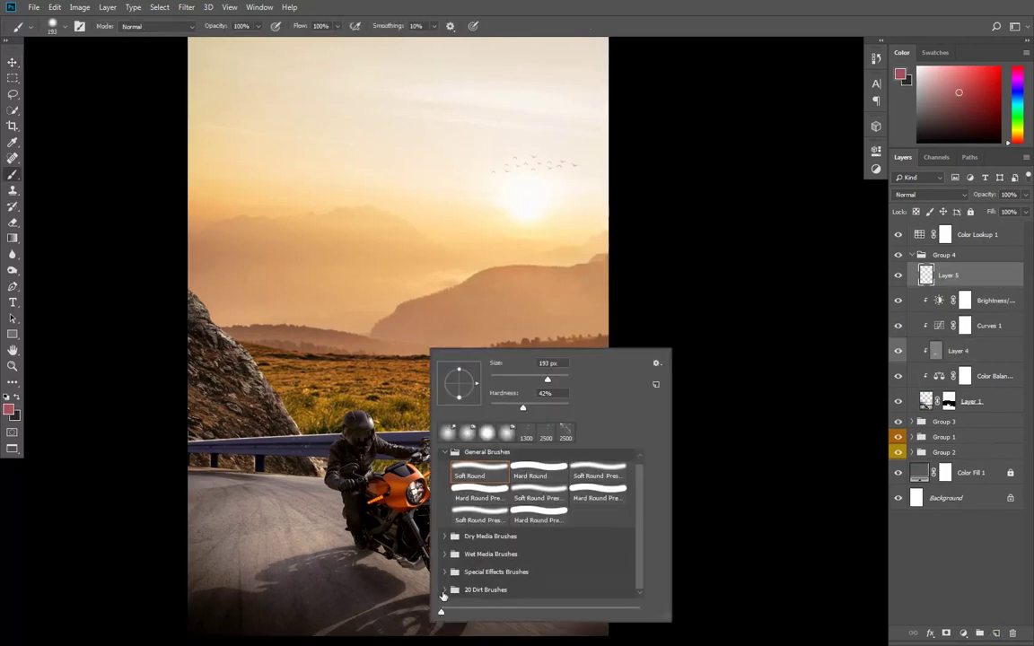
left_click(656, 363)
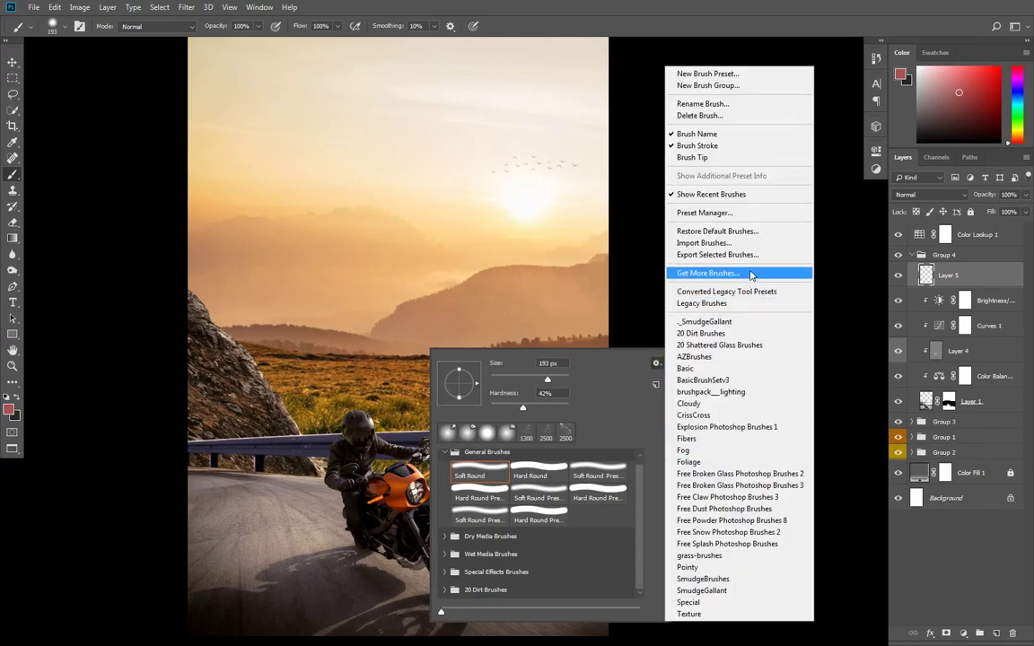
left_click(744, 243)
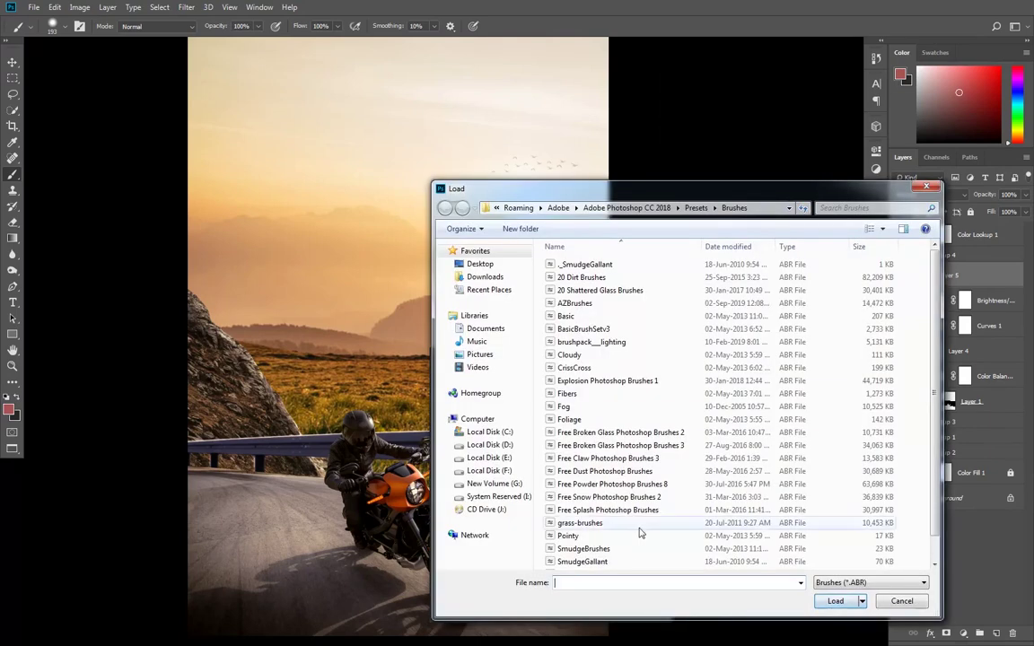
double_click(579, 408)
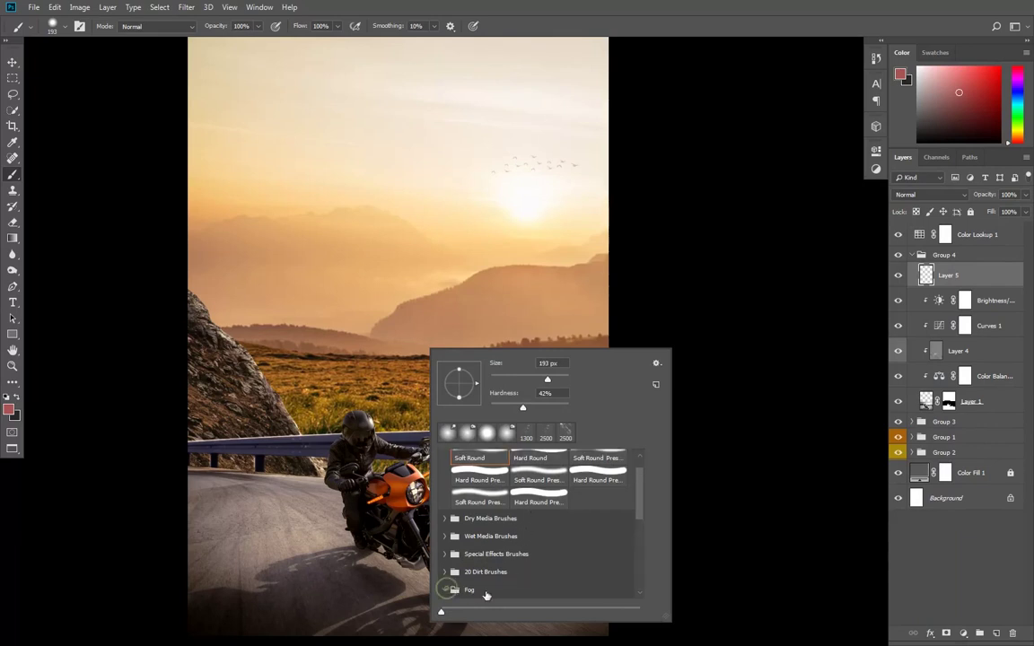
Step: Choose a 960 px brush from the Fog brush set for painting on the new empty layer
left_click(455, 590)
left_click(480, 570)
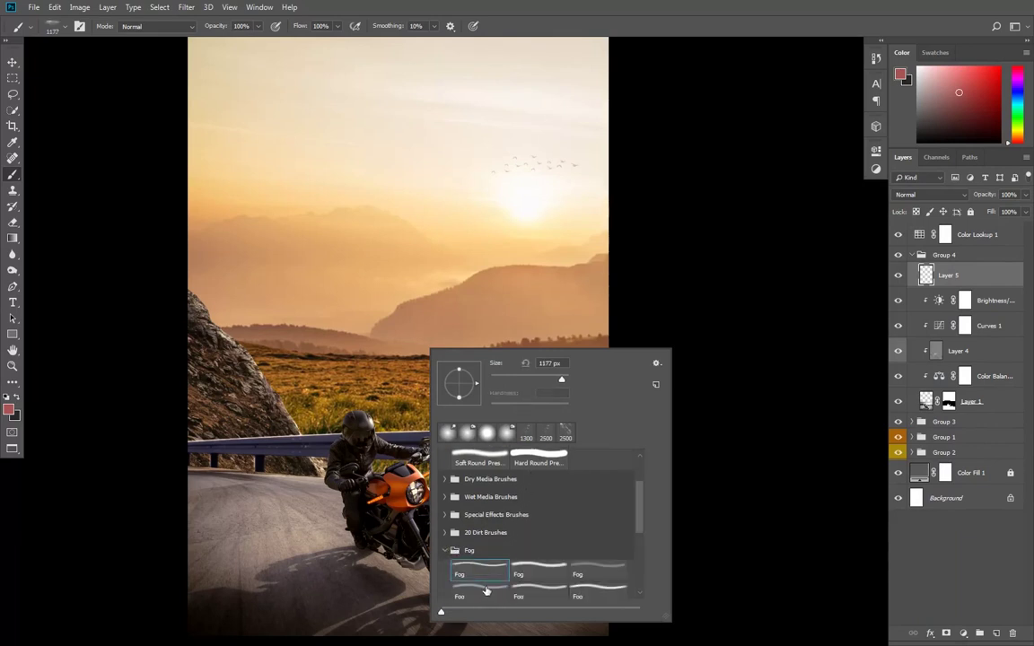
left_click(484, 589)
key("Return")
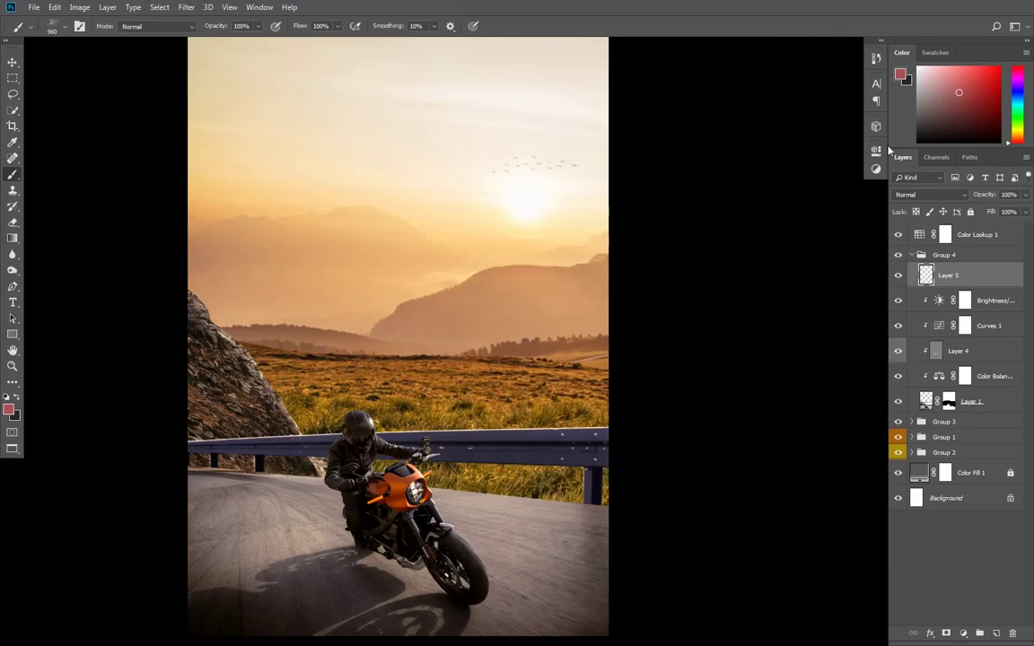
Step: Sample the sunset haze near the sun as the brush colour, shift it to a paler beige, and set the brush flow to 9%
left_click(566, 257, "alt")
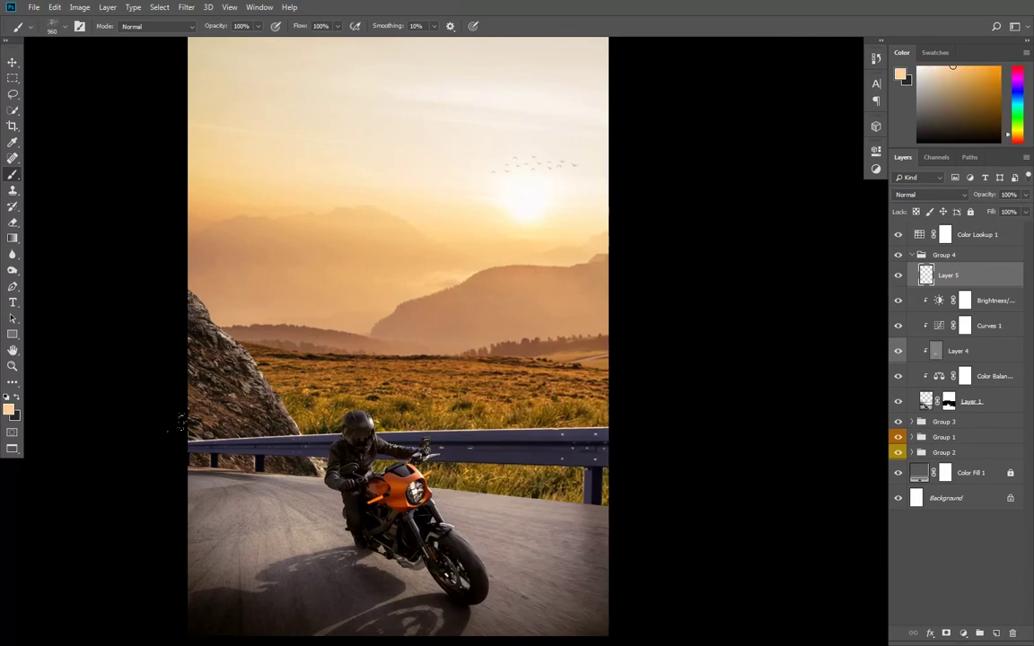
left_click_drag(935, 85, 924, 75)
left_click_drag(303, 28, 242, 30)
type("9")
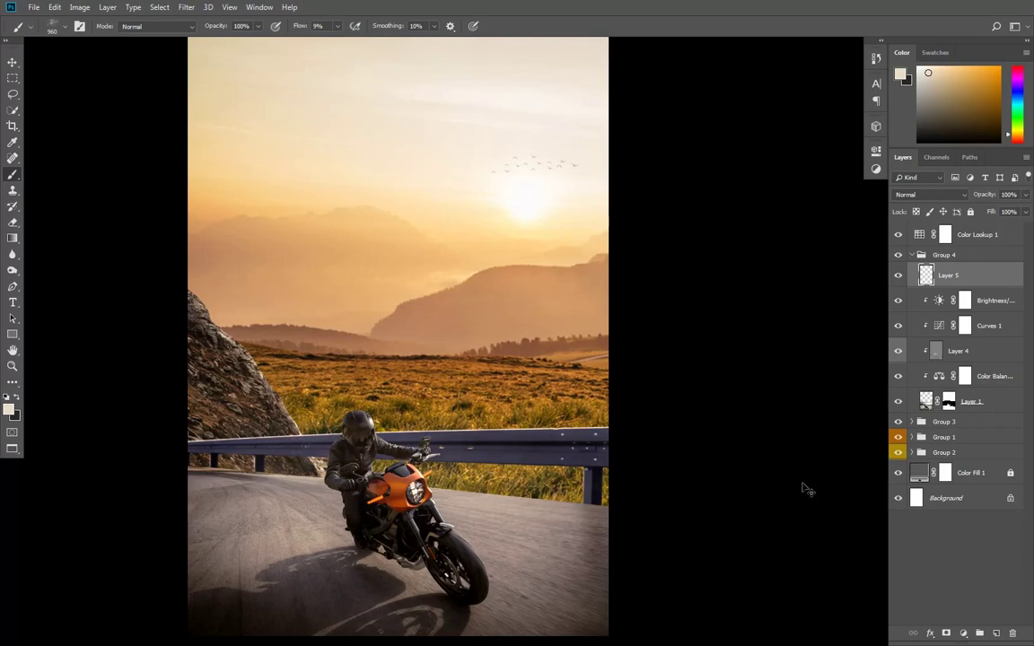
Step: Move the fog layer beneath Layer 1 in Group 4 and brush light fog behind the rider, raising the brush flow to 30%
left_click_drag(951, 275, 970, 416)
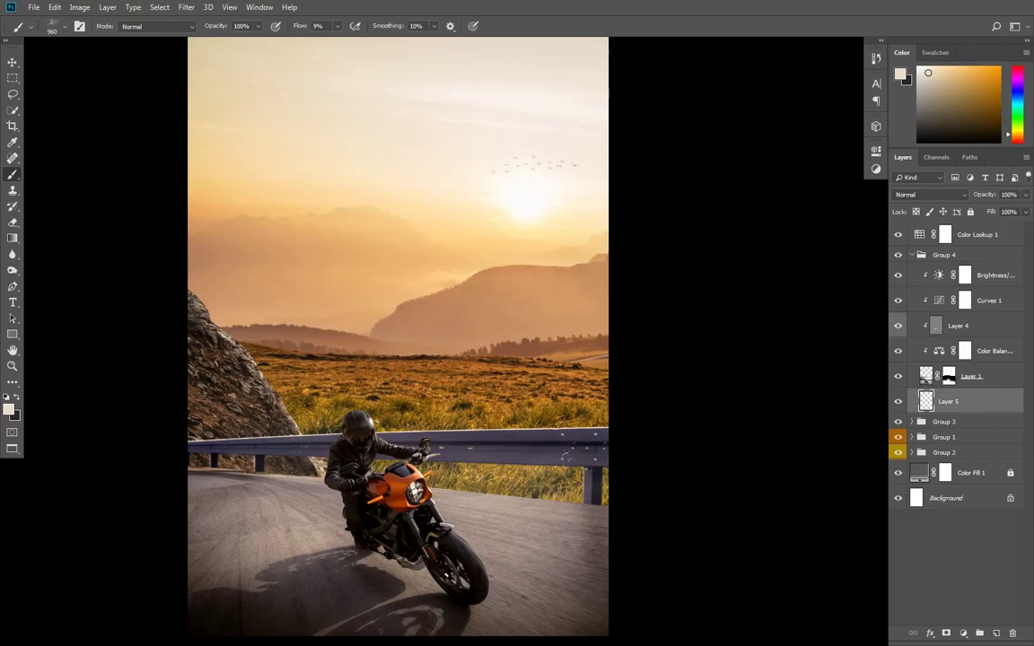
left_click_drag(300, 28, 319, 28)
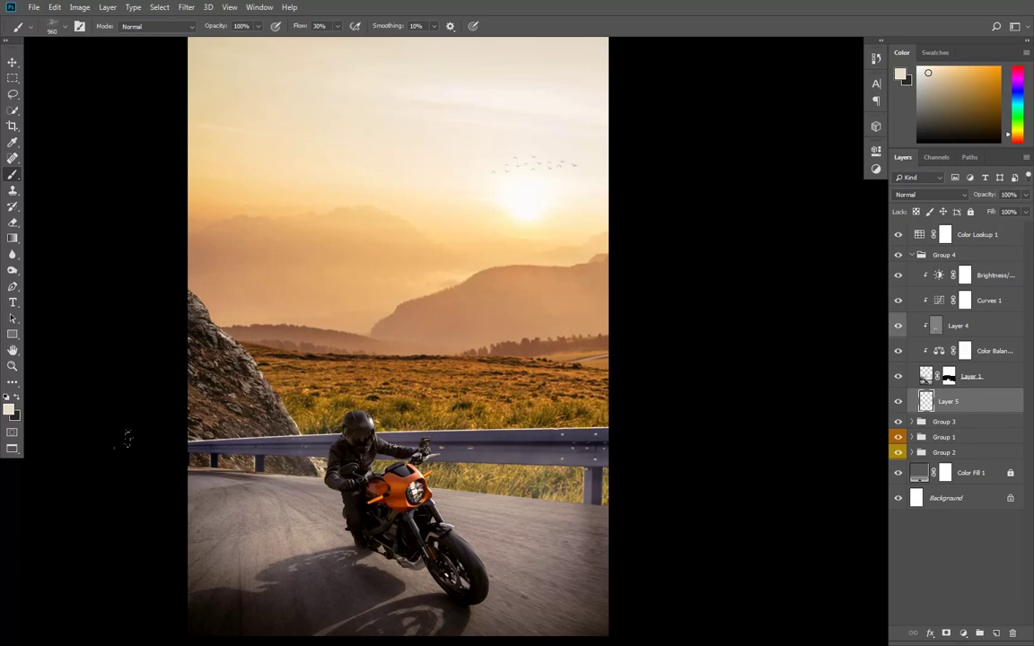
Step: Compare the image with and without the painted fog layer
left_click(897, 402)
left_click(896, 402)
left_click(896, 403)
left_click(897, 403)
left_click(896, 403)
left_click(897, 403)
scroll(489, 368, "down", 4)
scroll(511, 353, "up", 1)
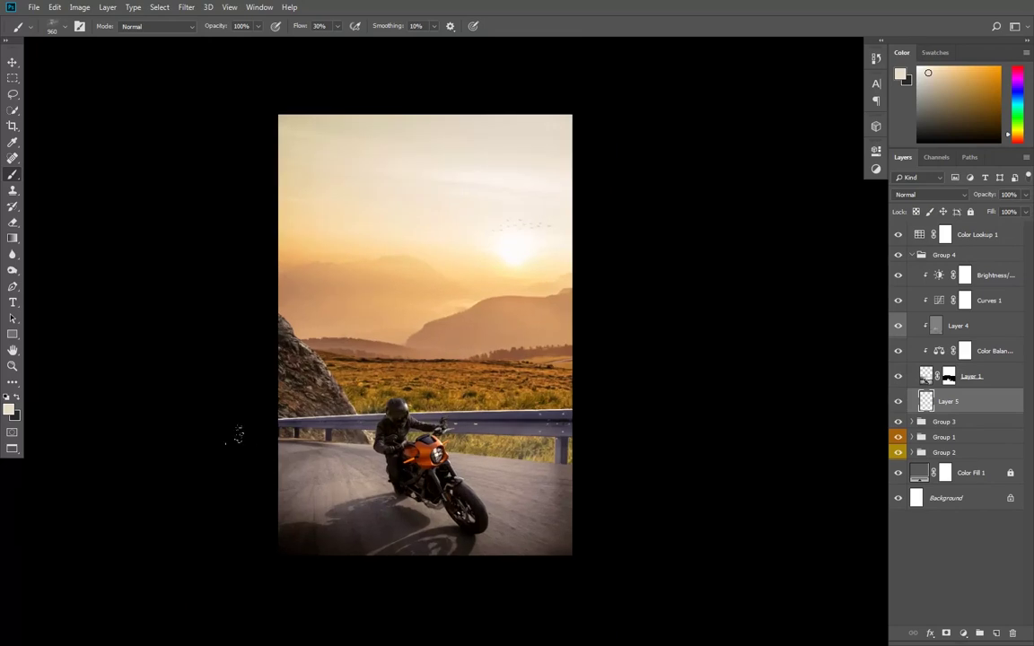
Step: Collapse Group 4 and compare the image with and without the Color Lookup adjustment
left_click(11, 61)
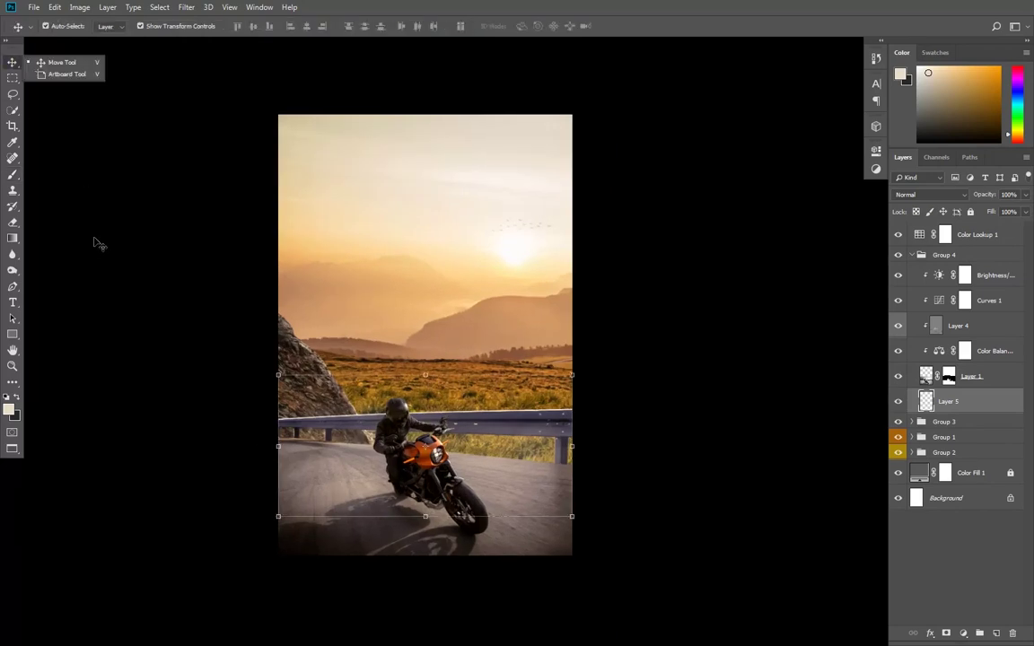
left_click(912, 255)
left_click(897, 234)
left_click(897, 235)
left_click(732, 311)
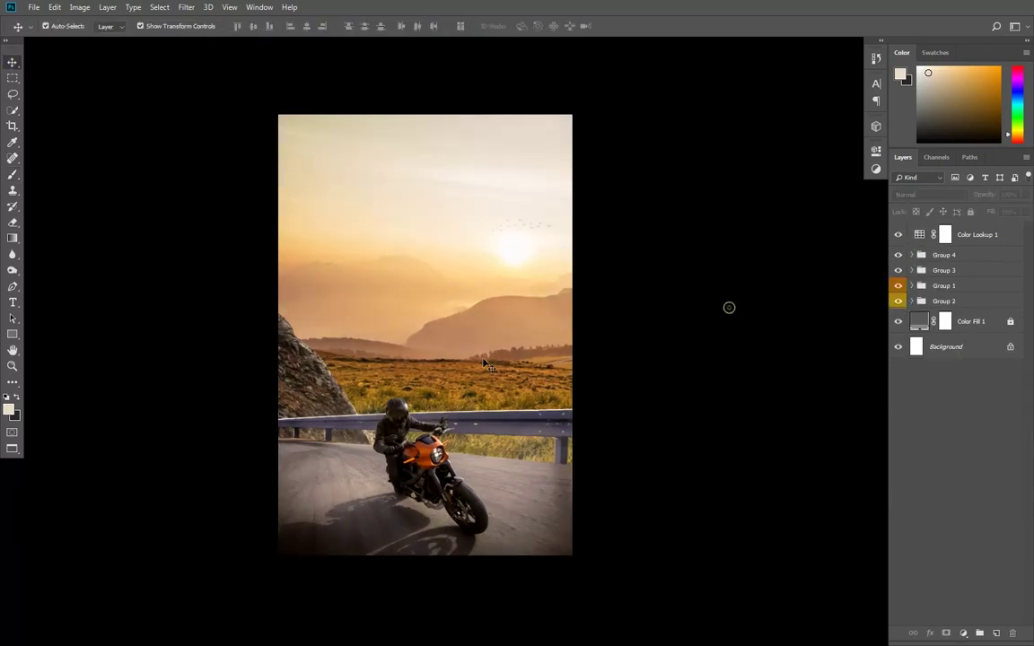
scroll(480, 357, "up", 2)
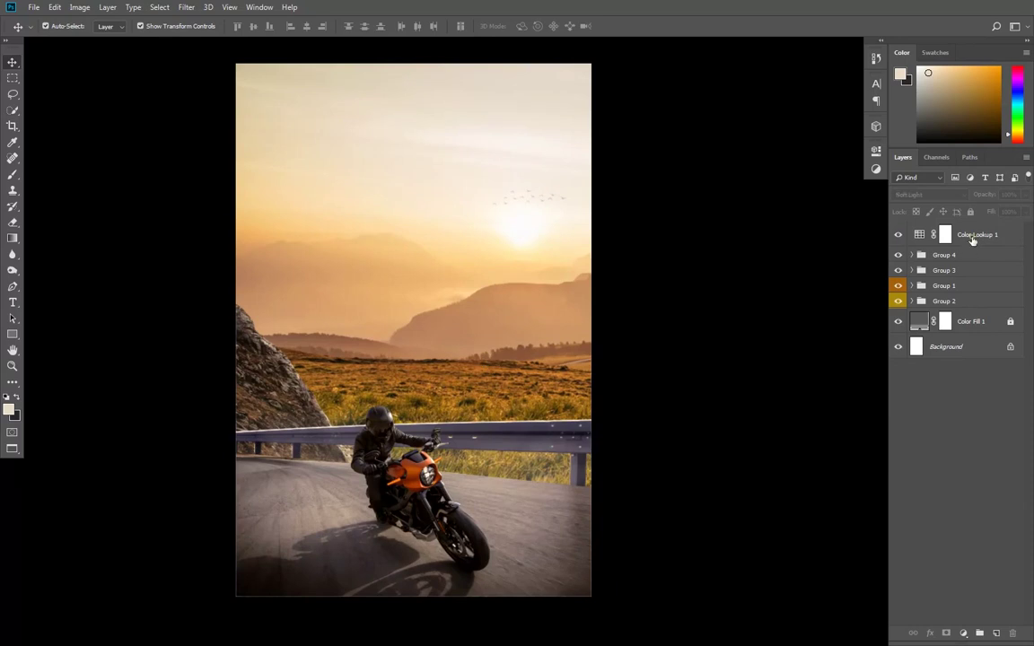
Step: Stamp all visible layers into a new top layer and add a Color Balance adjustment above it with midtones Yellow–Blue at +7
left_click(972, 236)
key("ctrl+shift+alt+e")
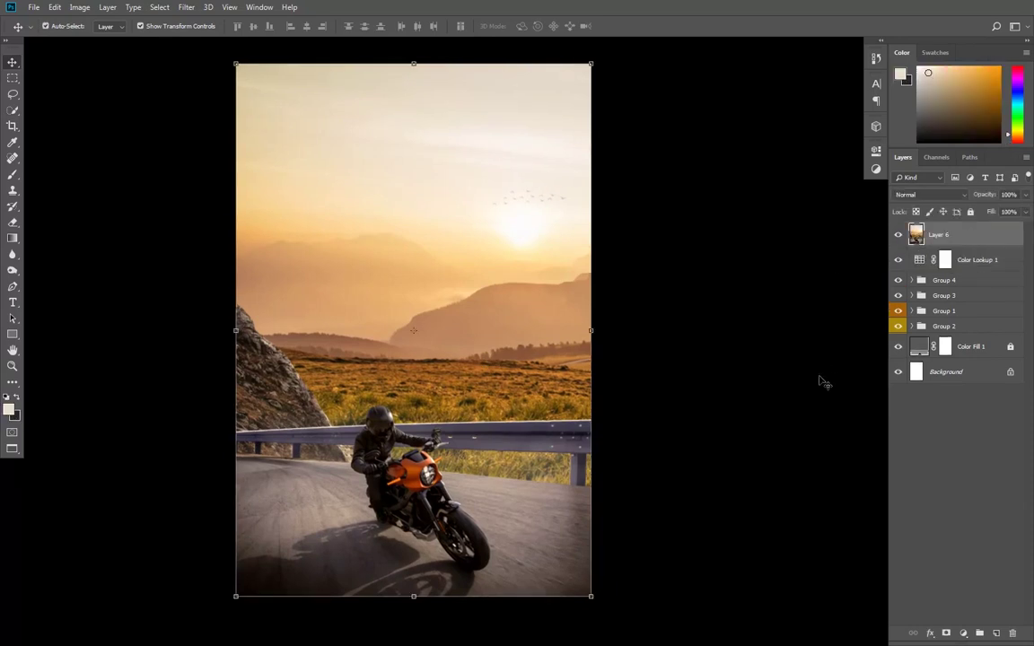
left_click(963, 633)
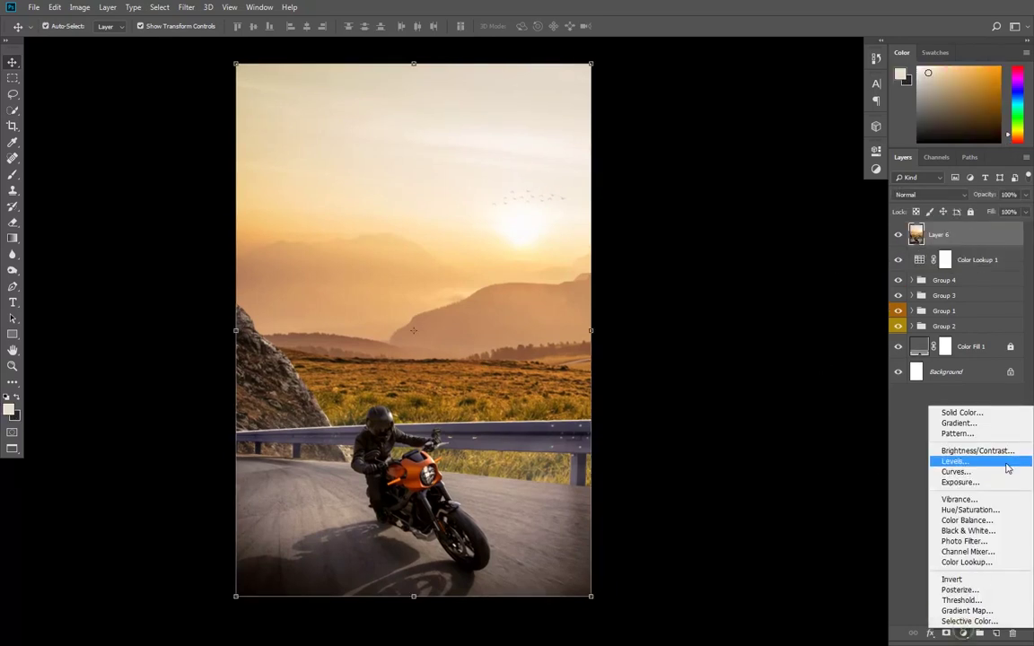
left_click(967, 521)
left_click_drag(753, 257, 757, 260)
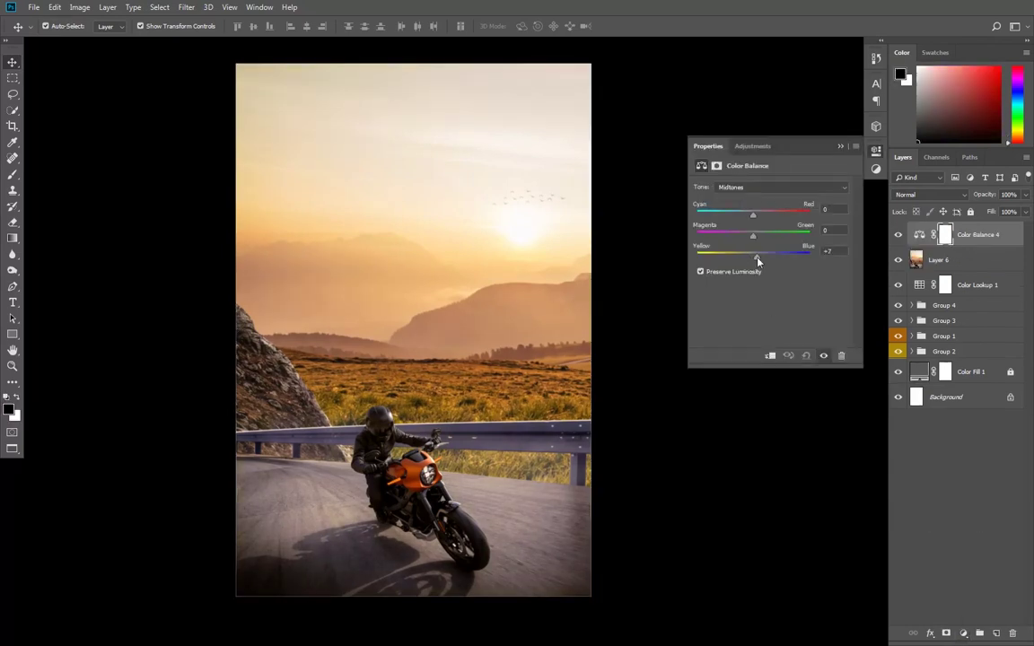
left_click_drag(754, 218, 754, 218)
left_click(957, 259)
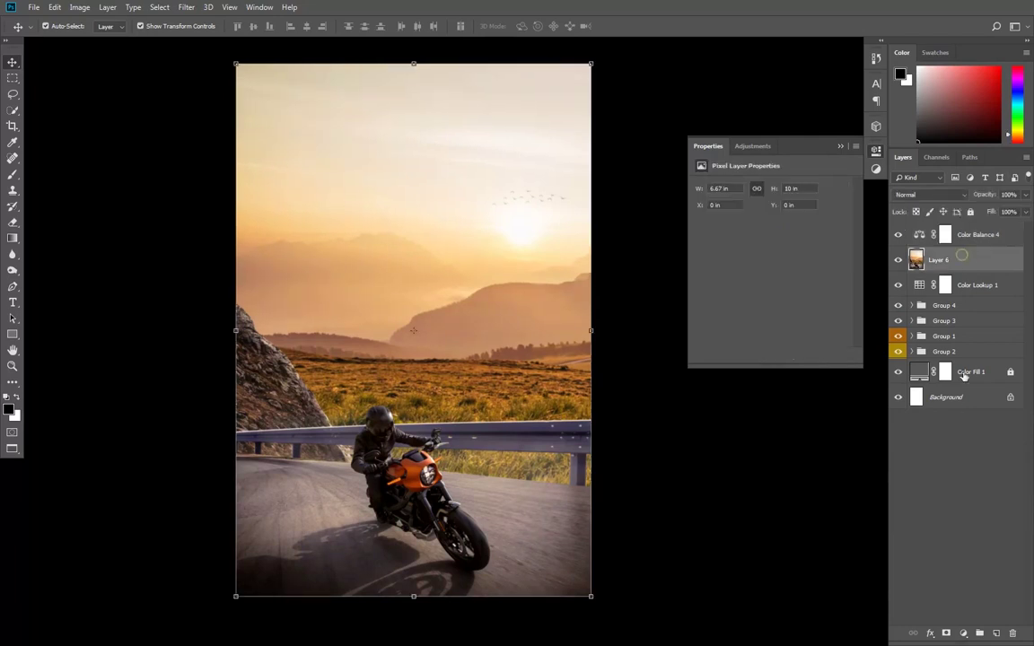
left_click(964, 633)
left_click(971, 456)
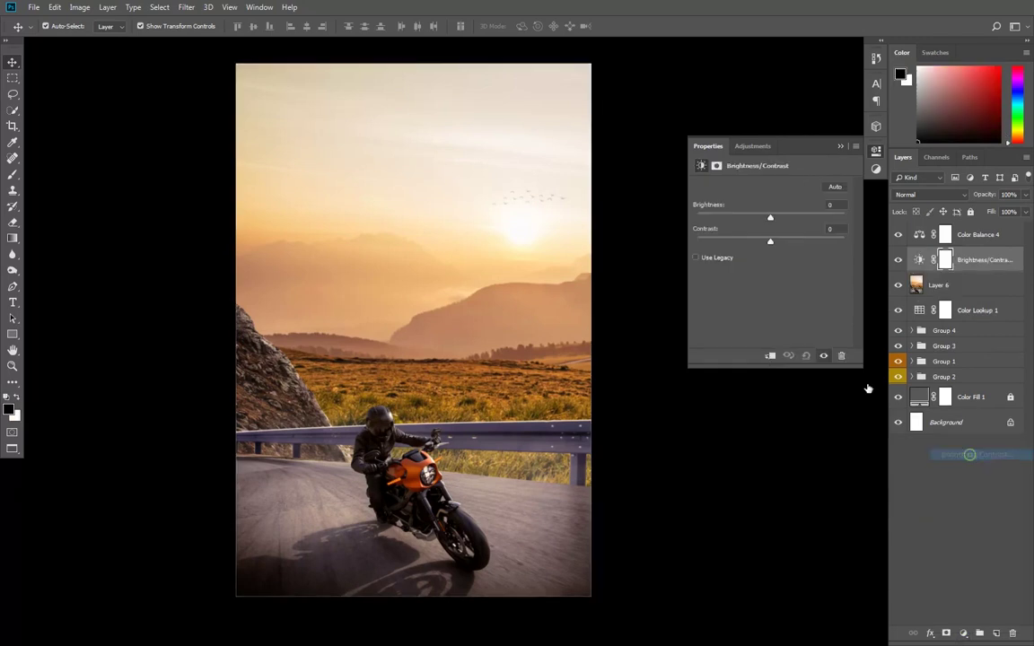
left_click(841, 356)
Step: Add a Curves adjustment directly above the stamped layer and lift the shadows of its Blue channel slightly
left_click(964, 633)
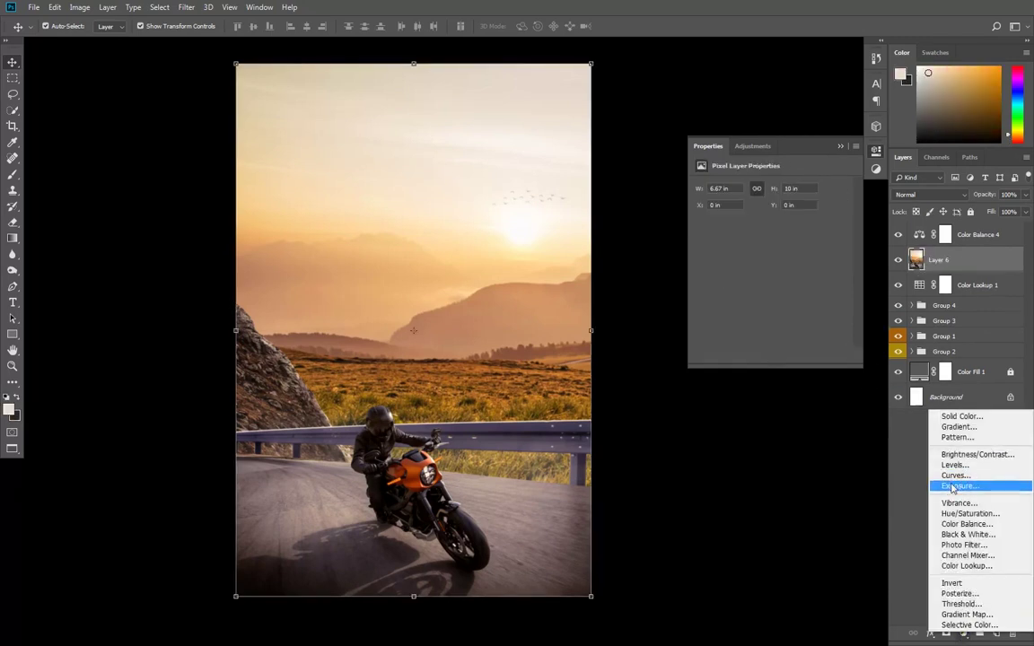
left_click(971, 475)
left_click(748, 202)
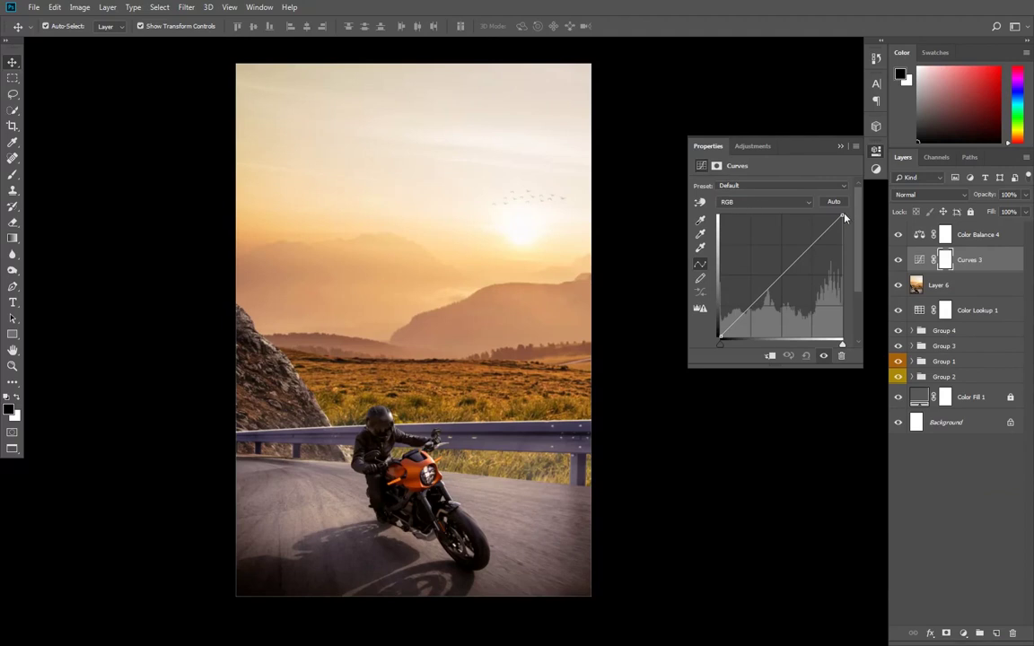
left_click(763, 242)
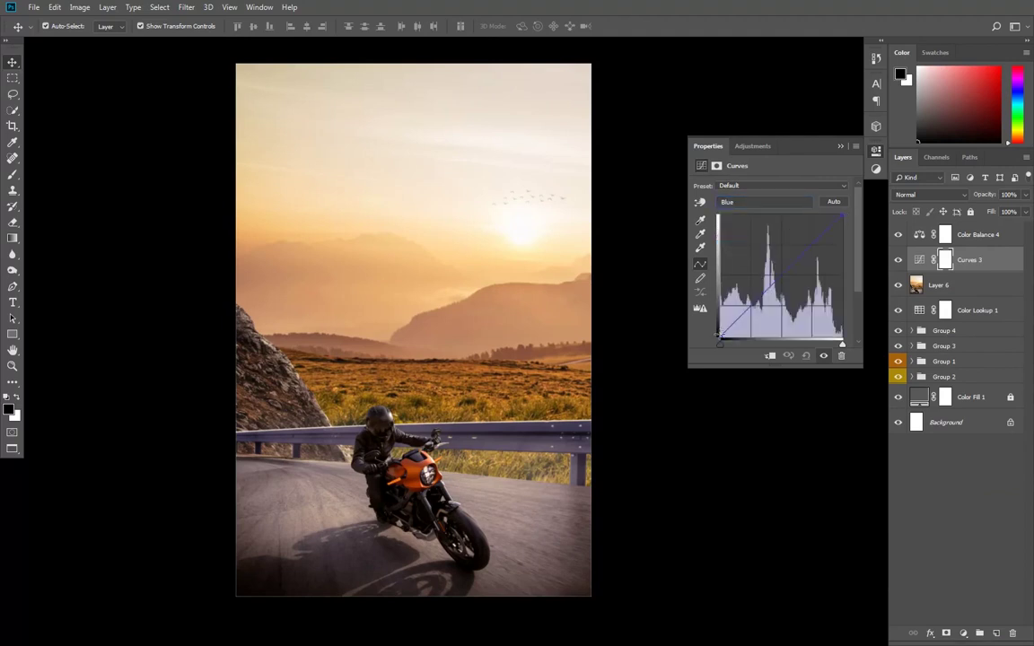
left_click(839, 145)
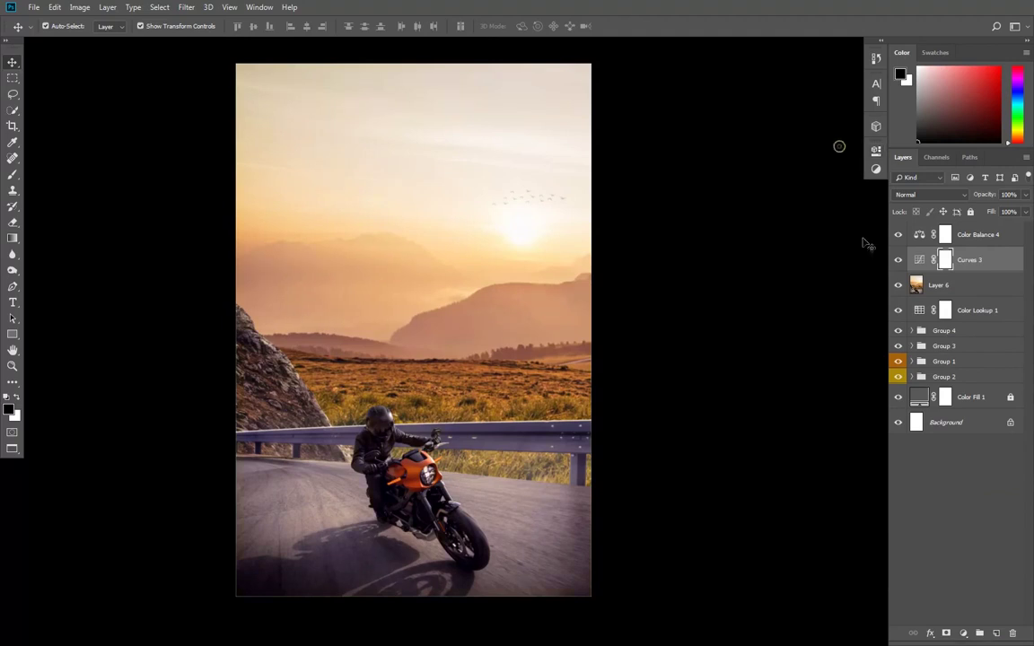
Step: Add a Photo Filter adjustment directly above the stamped layer, try several filter presets, and set it to Deep Yellow
left_click(980, 286)
left_click(963, 633)
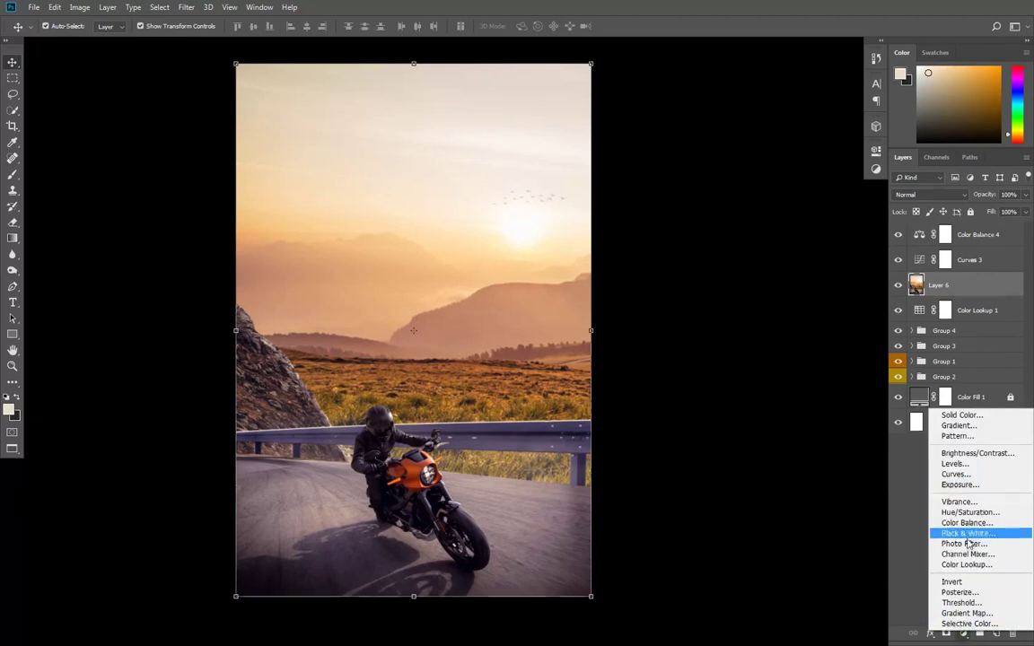
left_click(929, 544)
left_click(754, 186)
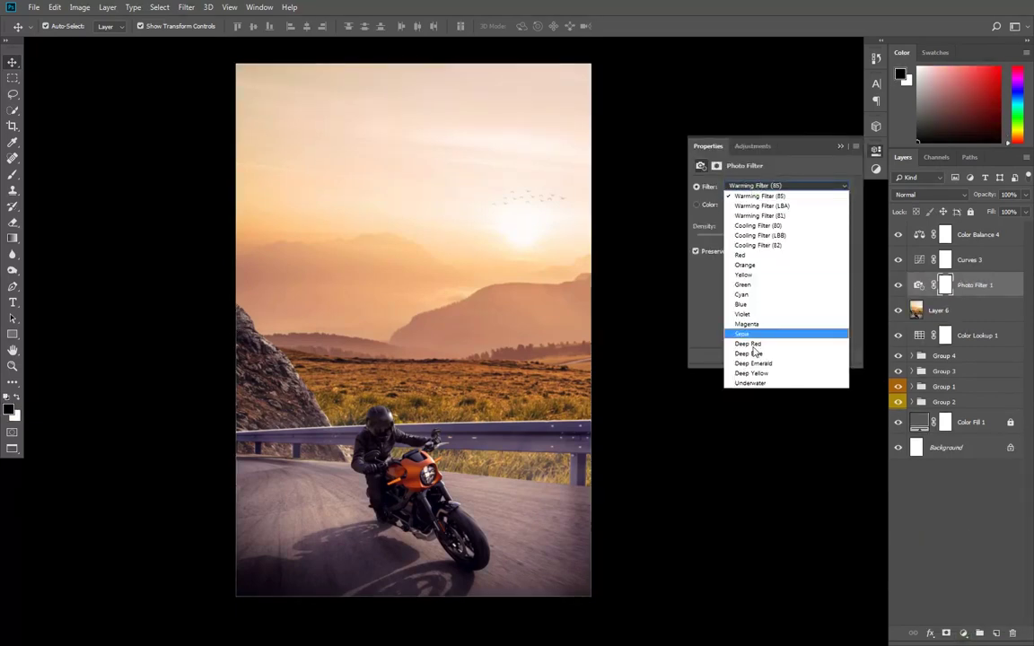
left_click(747, 382)
key("Up")
key("Up")
key("Down")
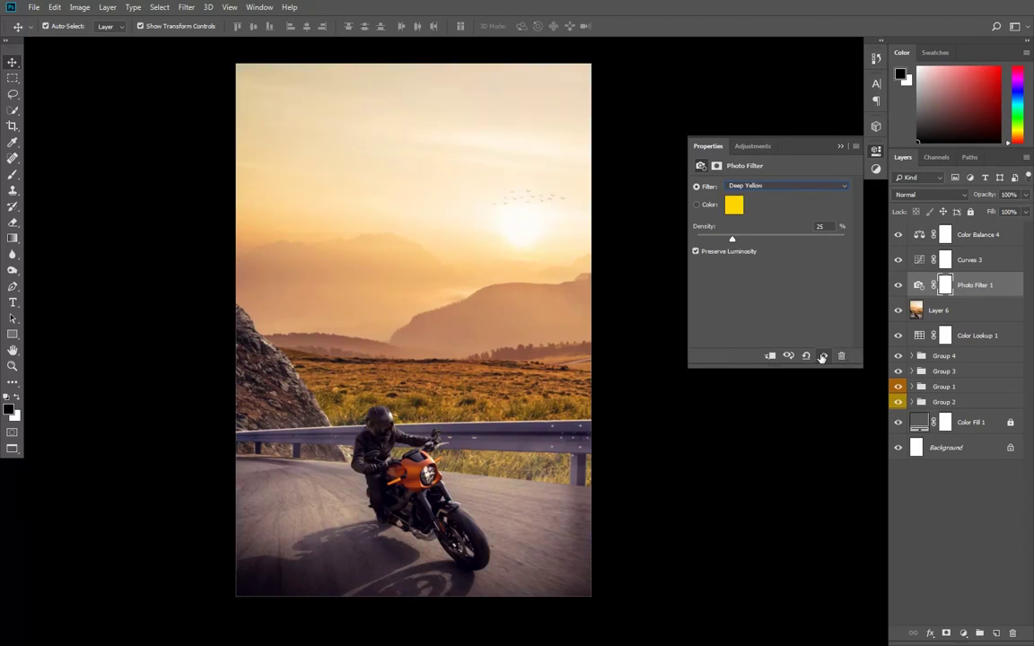
left_click(841, 145)
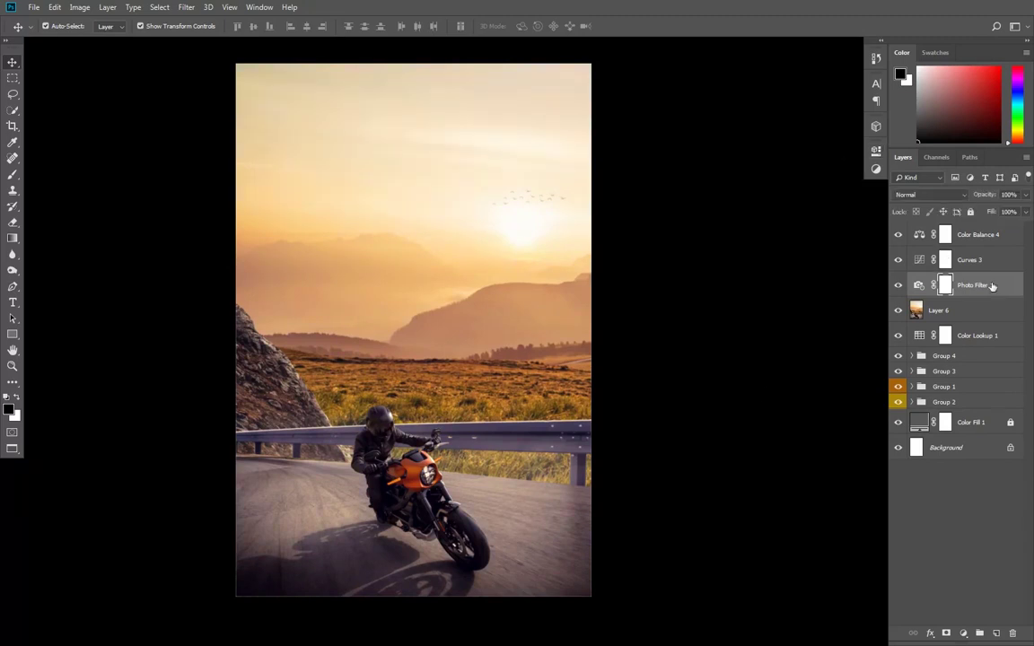
Step: Reopen the Curves adjustment below Color Balance and raise the Blue channel's black point further for bluer shadows
left_click(899, 235)
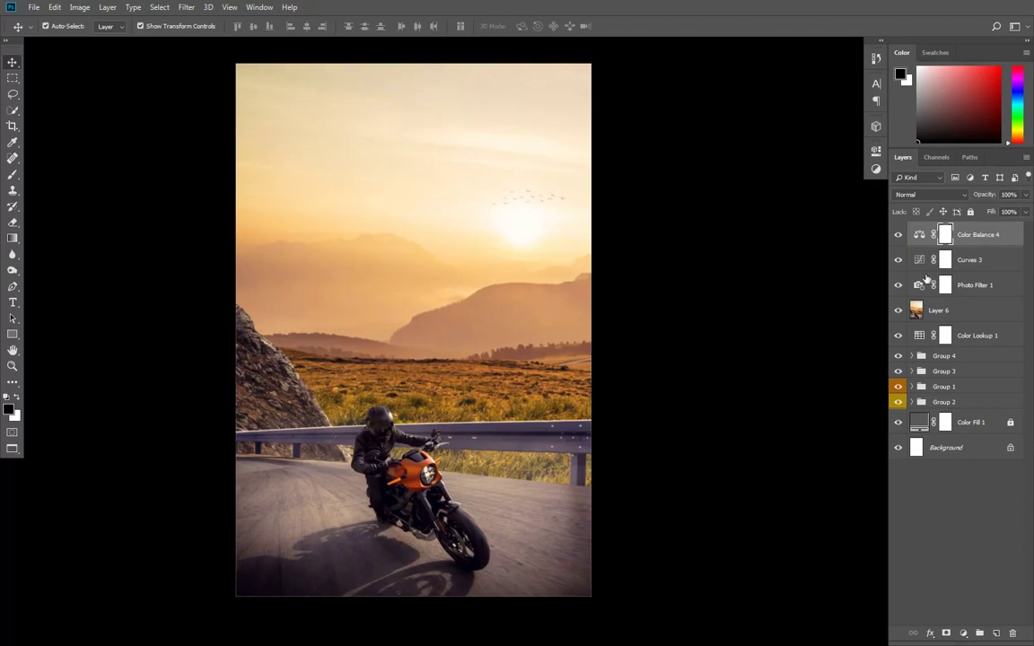
double_click(920, 261)
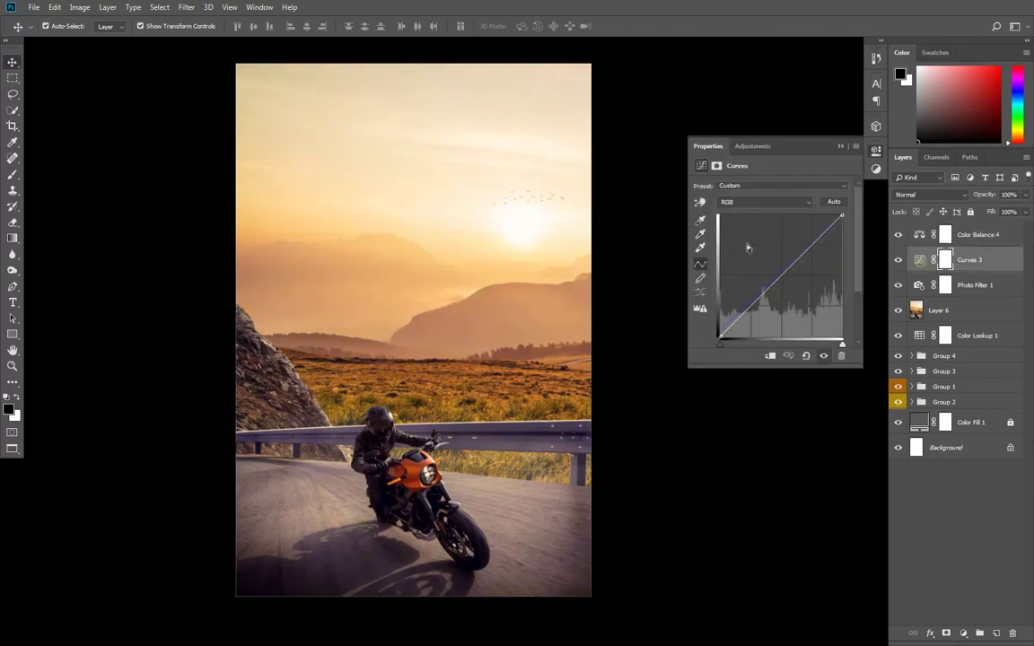
left_click_drag(721, 332, 721, 335)
left_click(763, 202)
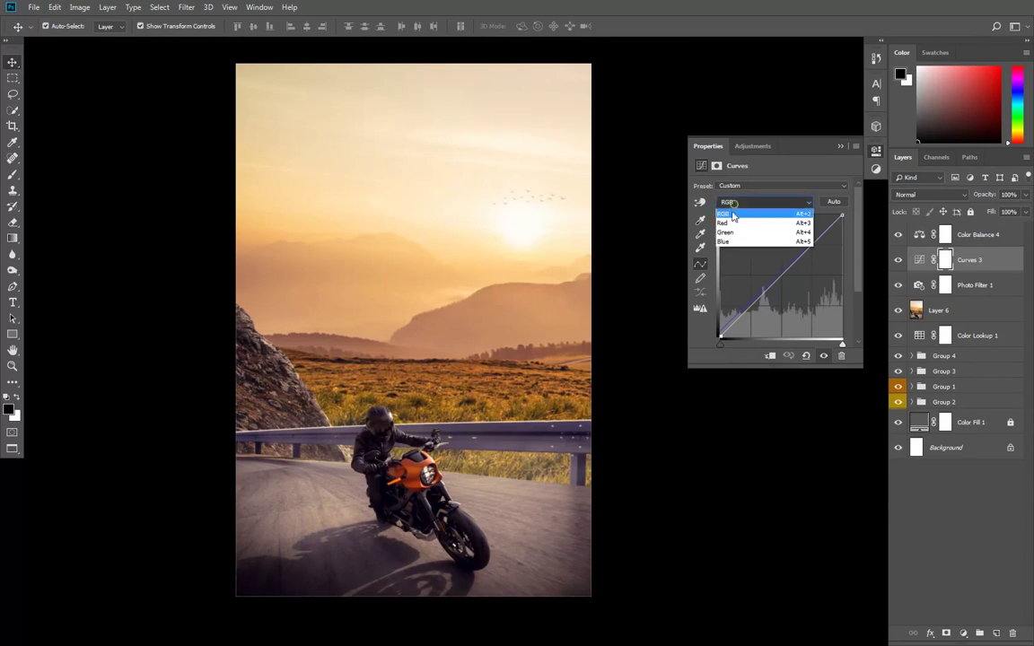
left_click(727, 240)
left_click_drag(721, 333, 720, 326)
left_click(837, 147)
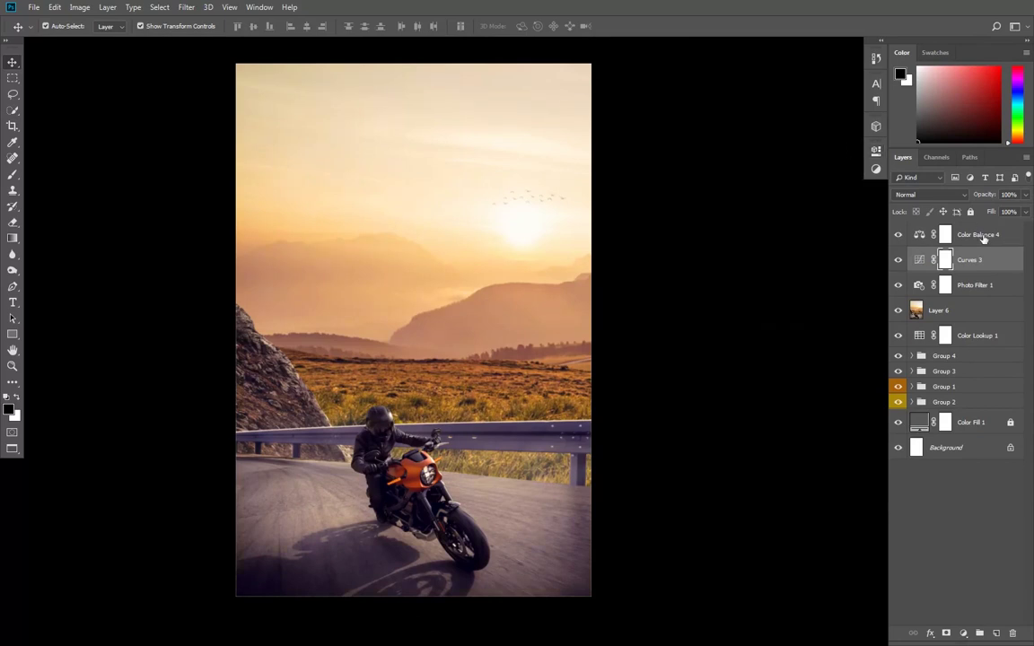
Step: Delete the stamped layer between the Photo Filter and Color Lookup adjustments
key("g")
key("ctrl+minus")
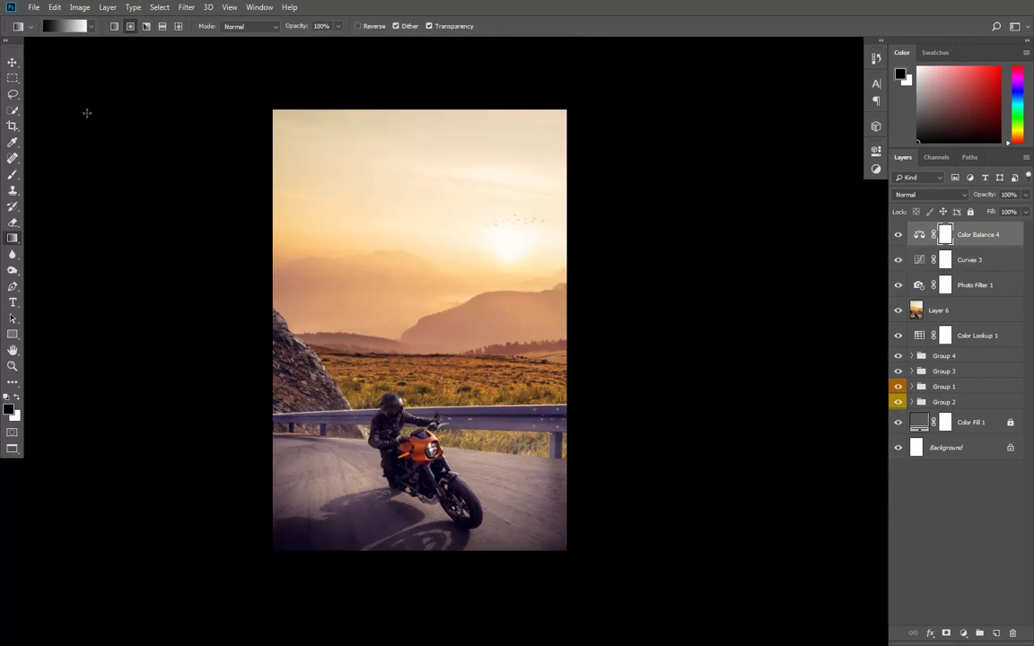
left_click(11, 63)
left_click(899, 312)
left_click_drag(965, 314, 1012, 634)
left_click(811, 418)
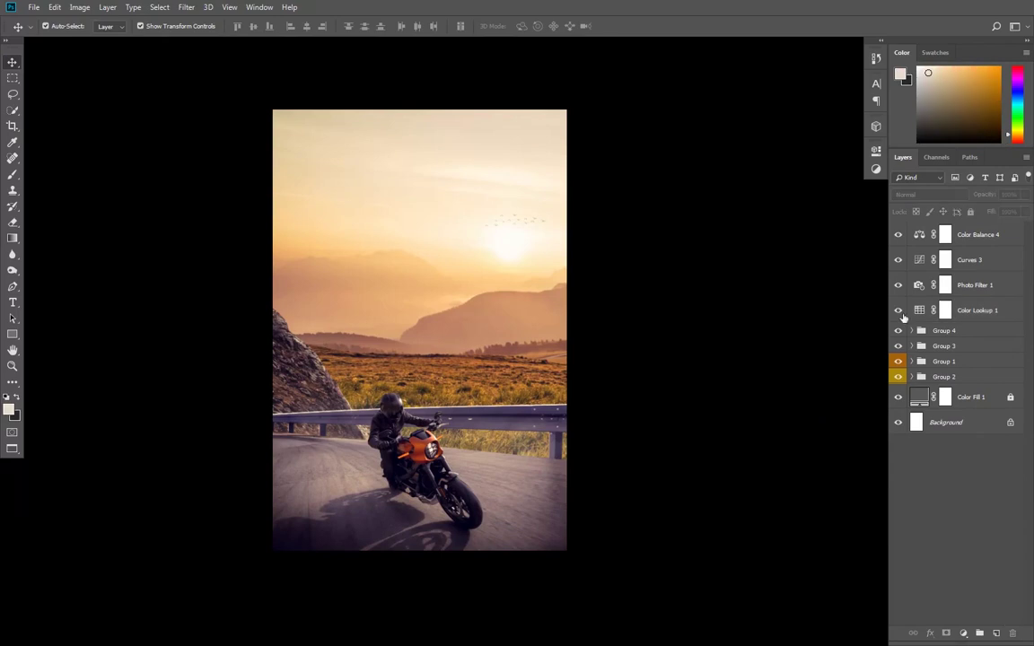
Step: Stamp all visible layers into a new top layer and group the four adjustments from Color Balance down to Color Lookup
left_click(981, 236)
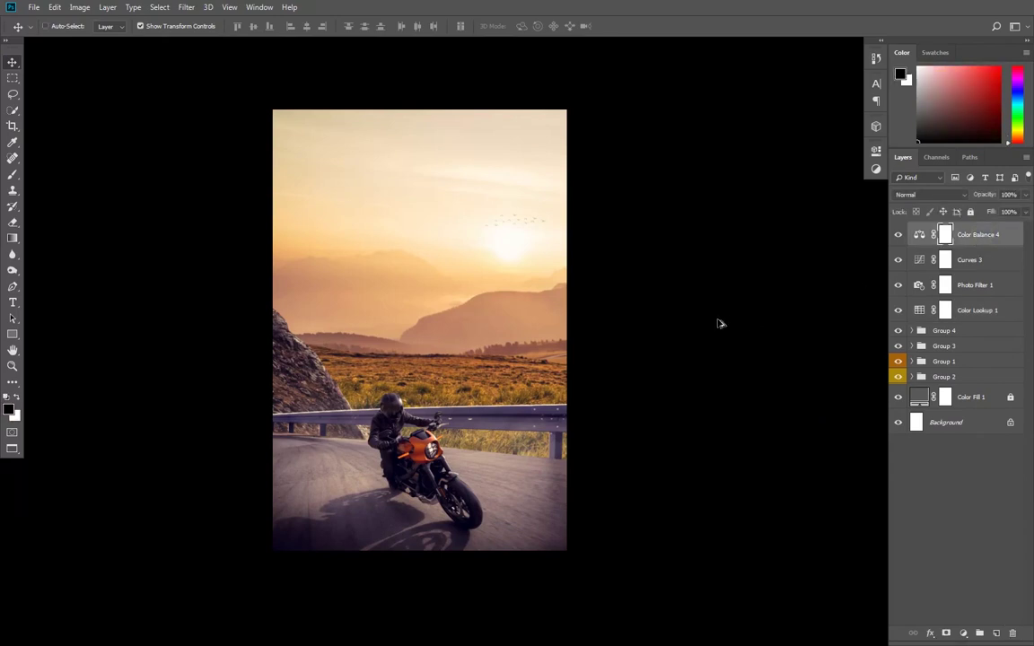
key("ctrl+alt+shift+e")
left_click(990, 264)
left_click(969, 335, "shift")
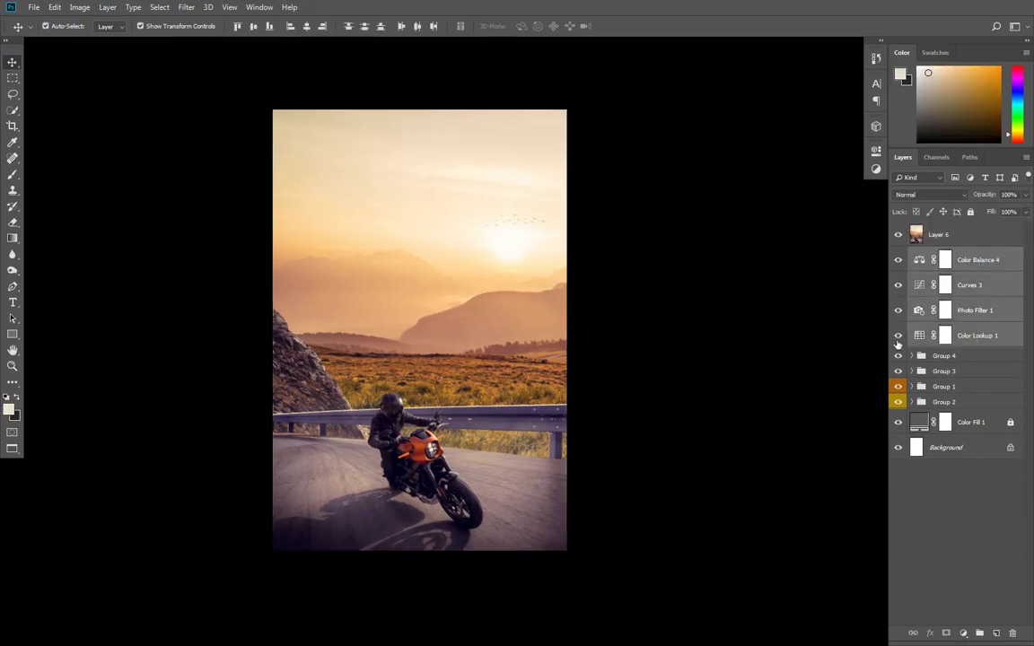
key("ctrl+g")
scroll(451, 403, "up", 1)
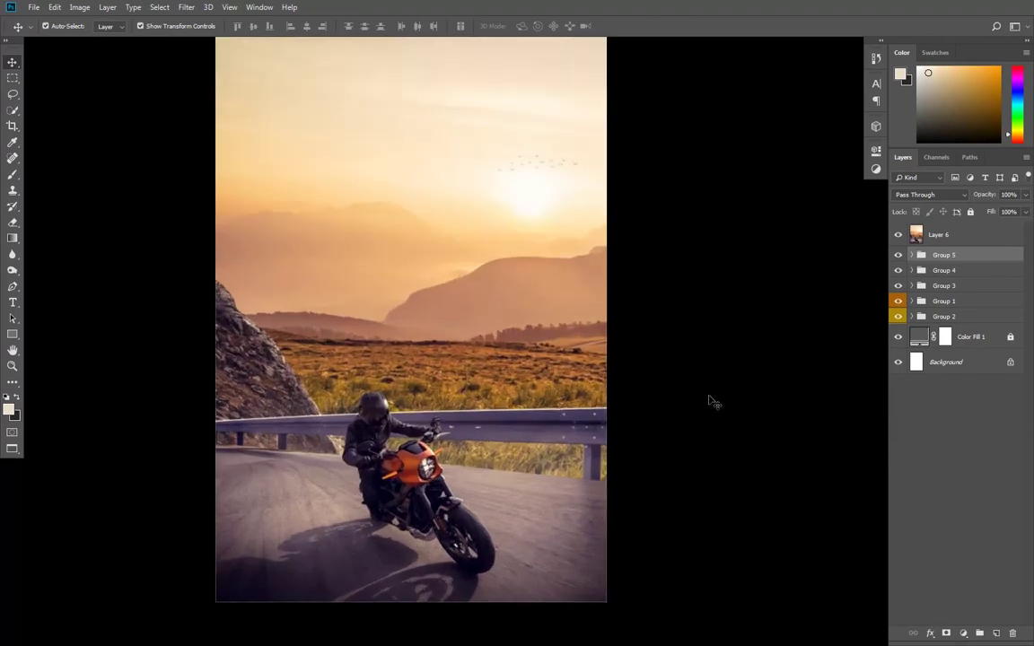
Step: Preview the composite in full screen, and hide Layer 6 and the five groups one by one from Group 5 down to Group 2
key("f")
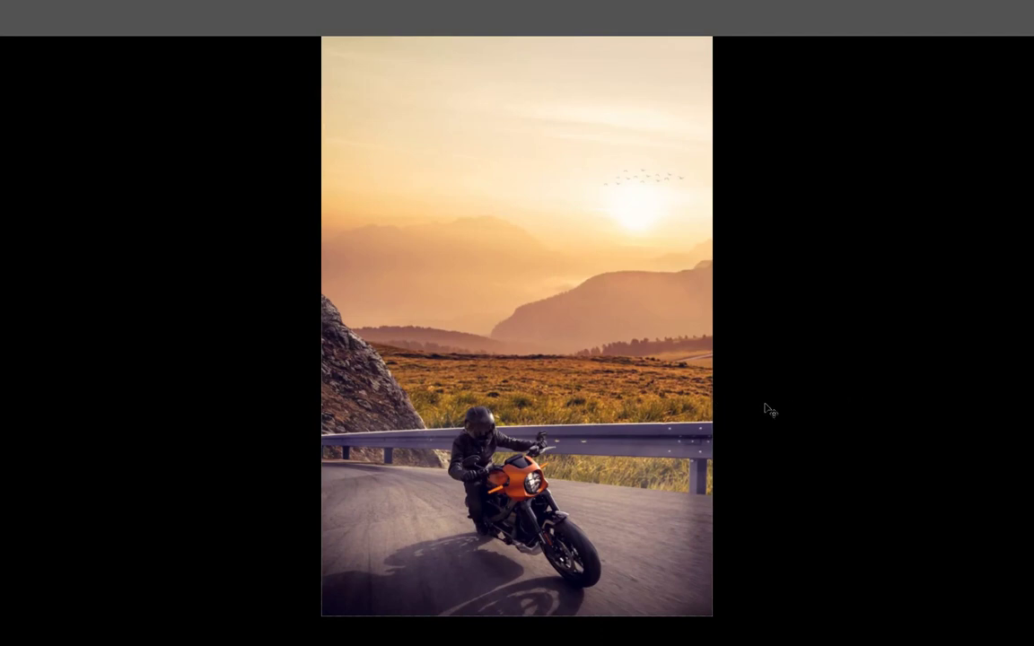
key("f")
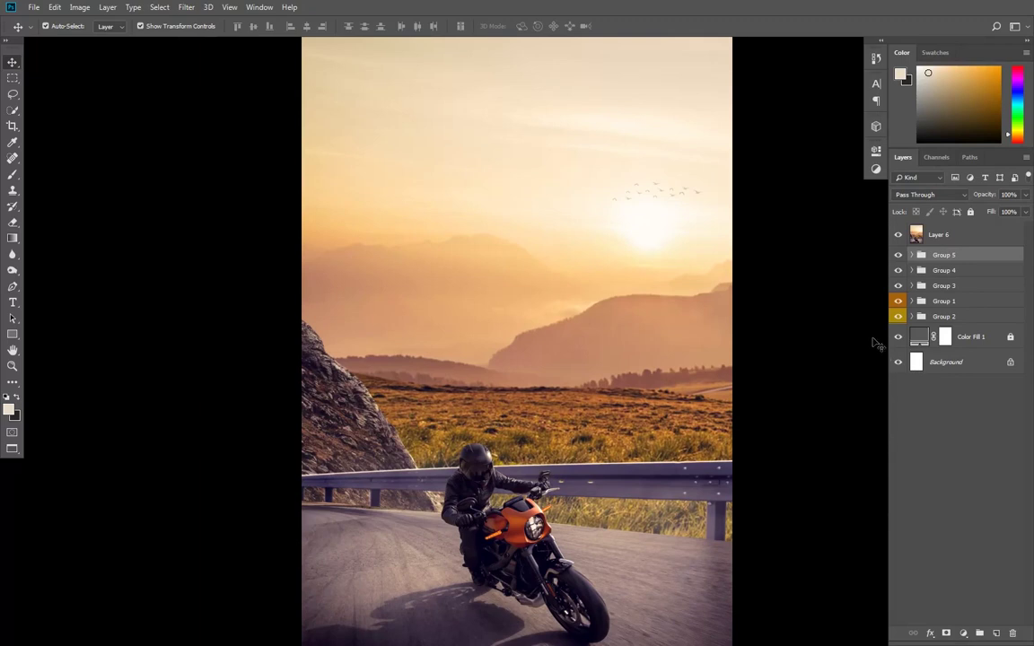
left_click(898, 234)
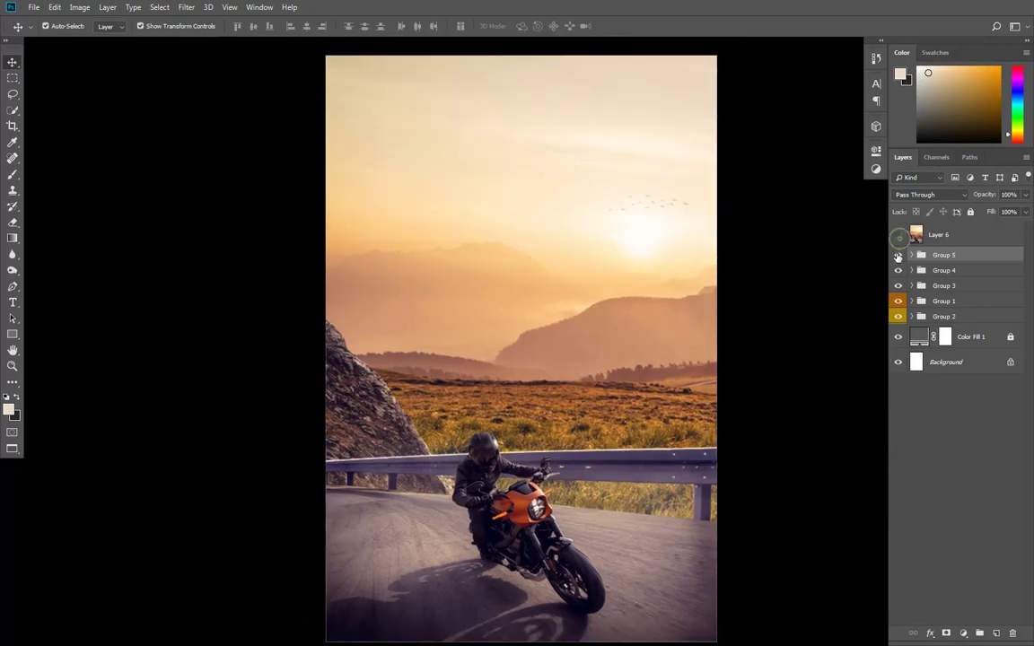
left_click(897, 255)
left_click(898, 270)
left_click(898, 286)
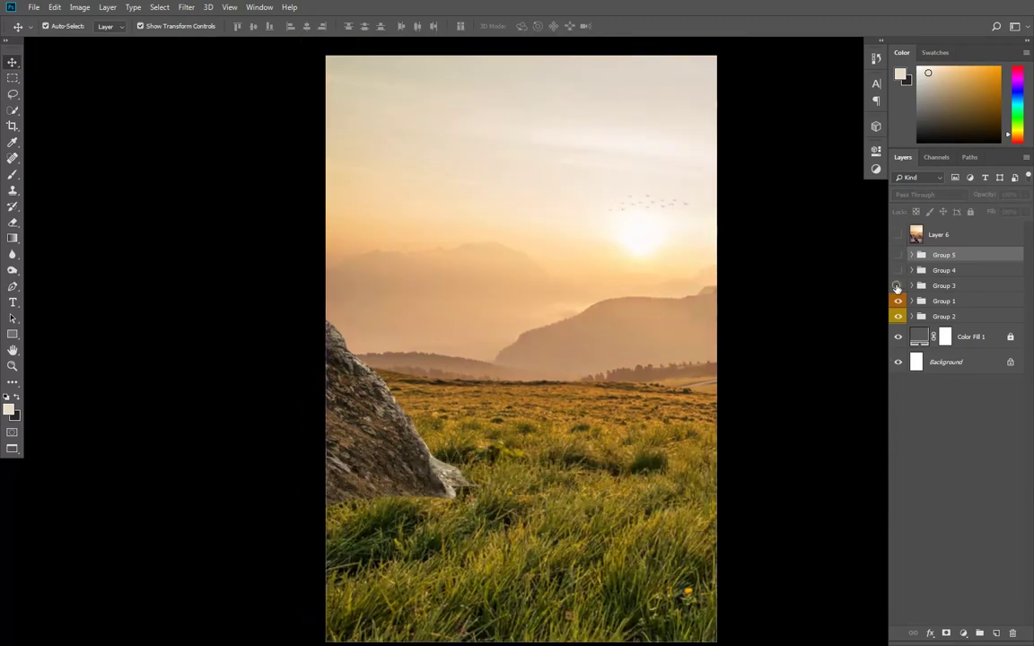
left_click(897, 300)
left_click(897, 316)
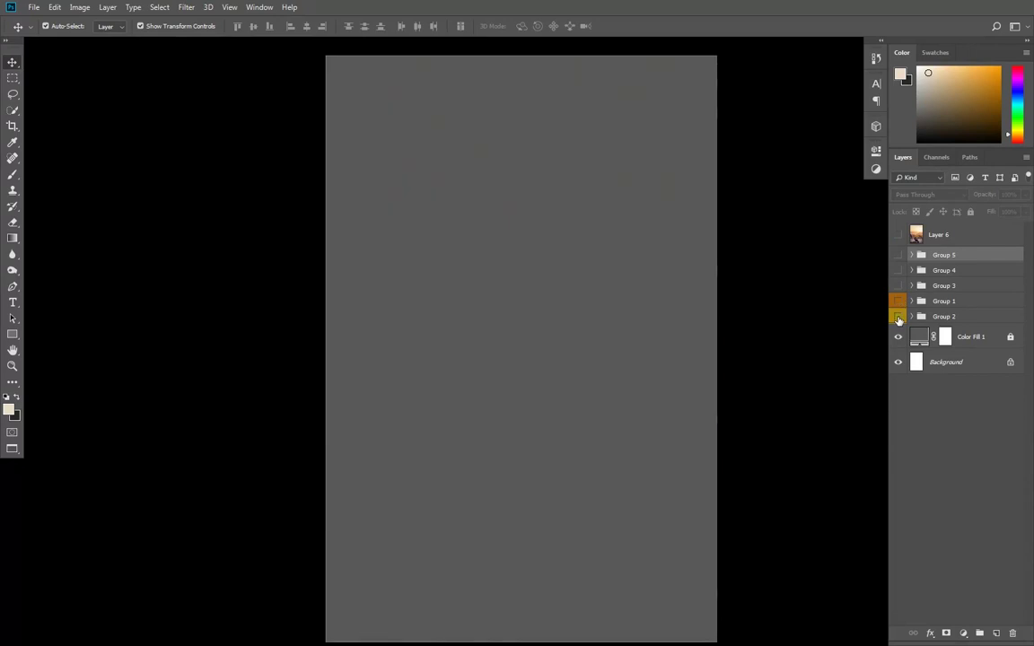
Step: Review the composite's build-up by showing the groups one by one from Group 2 up to Layer 6, and deselect all layers
left_click(898, 316)
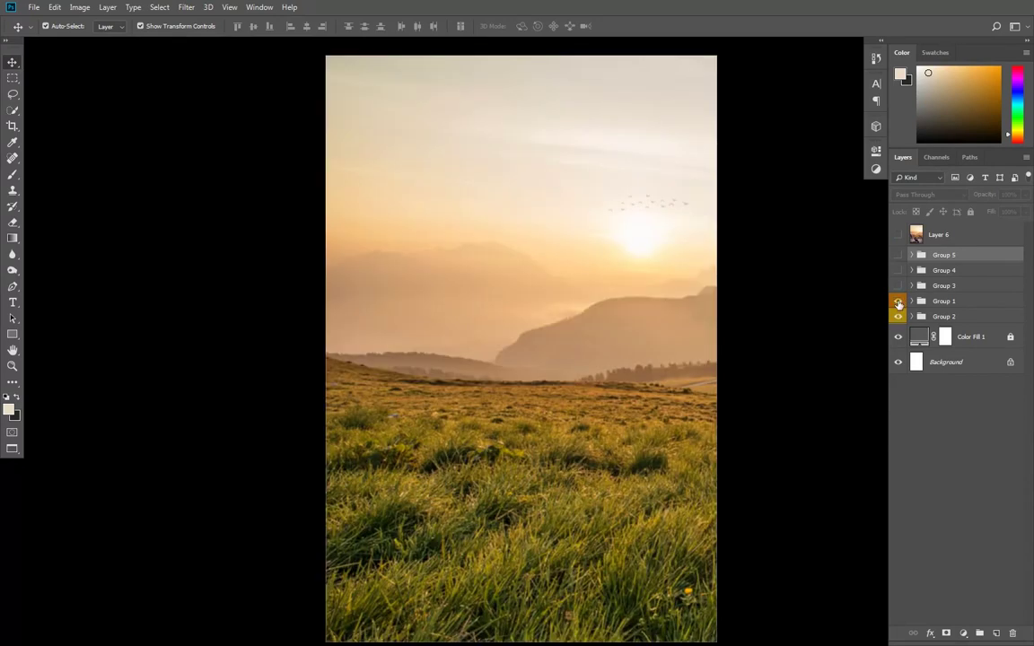
left_click(898, 301)
left_click(898, 287)
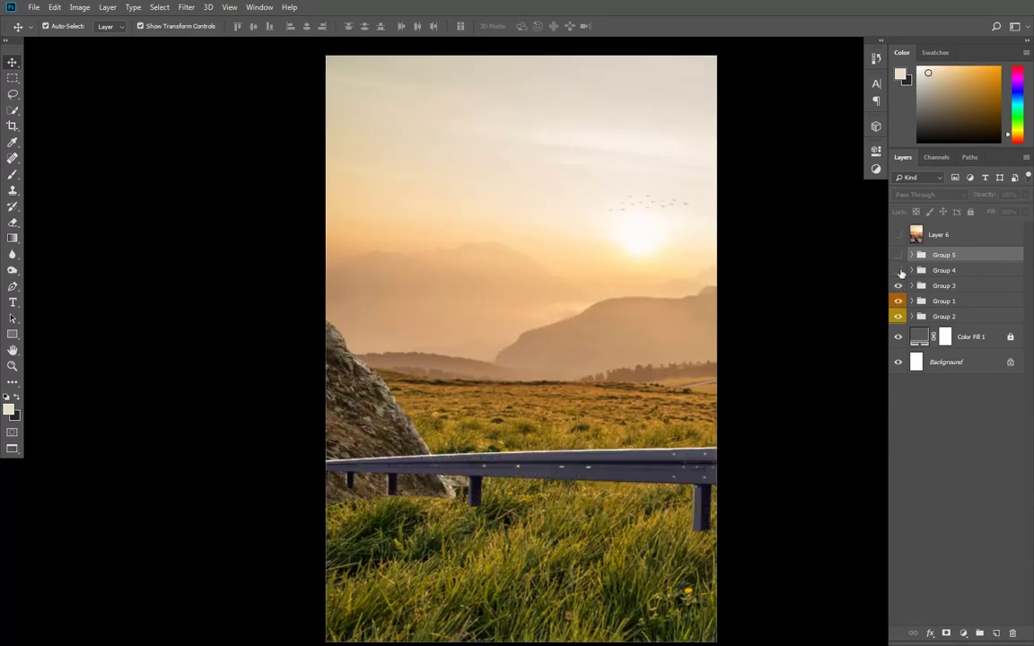
left_click(899, 270)
left_click(898, 255)
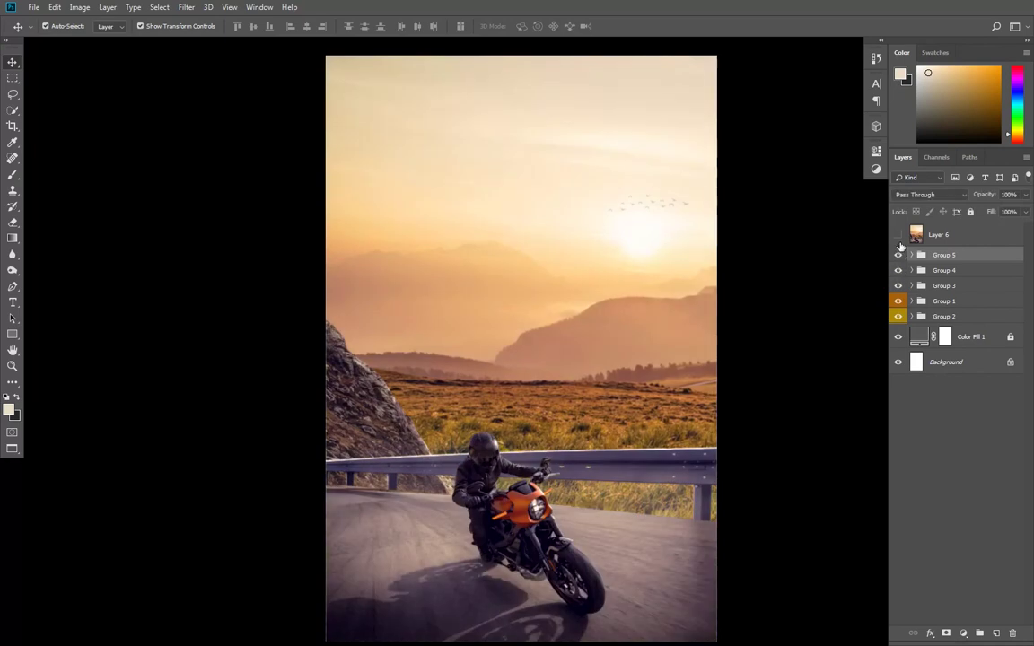
left_click(898, 235)
left_click(792, 280)
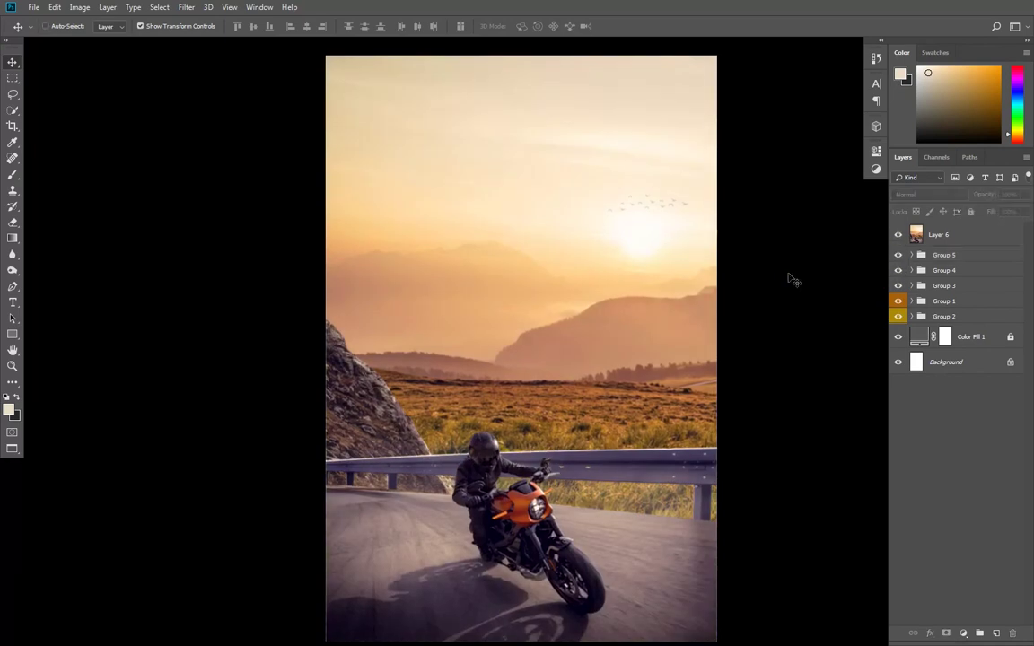